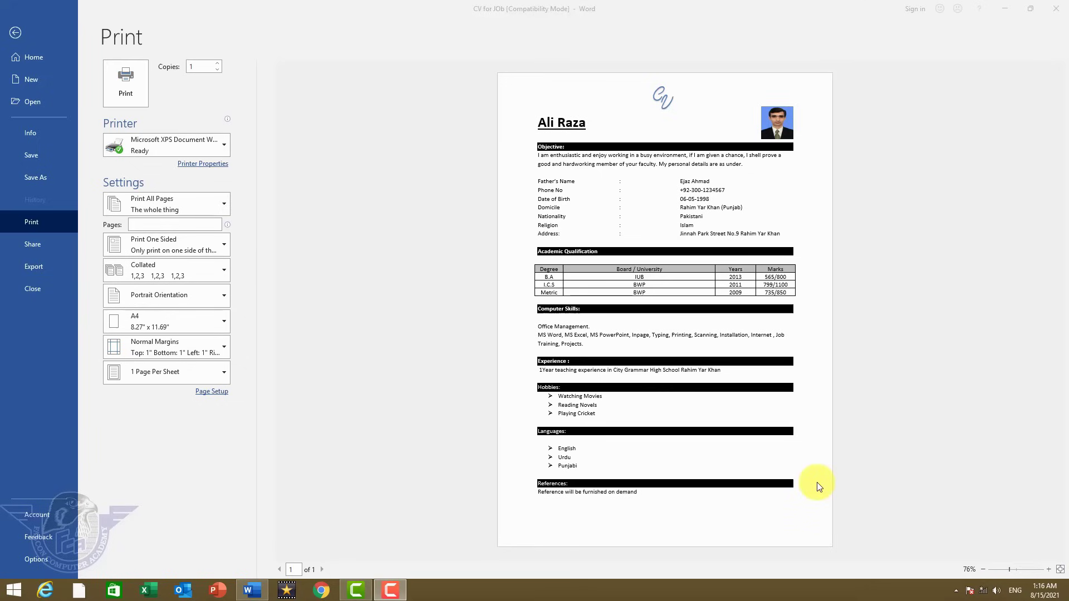
Step: Close the Print backstage with Esc to get back to editing the CV
click(451, 294)
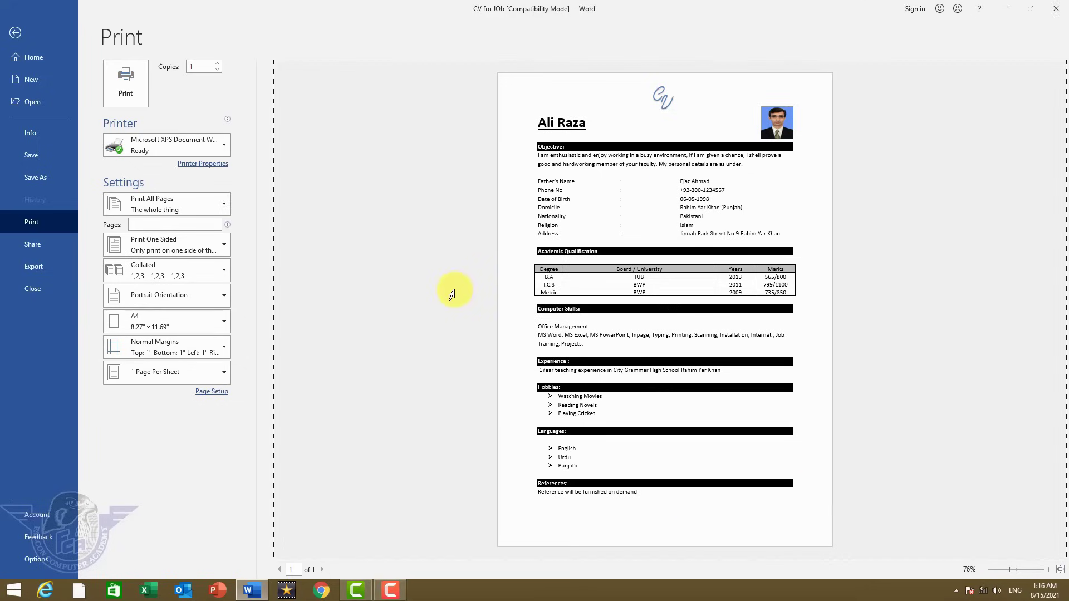
key(Escape)
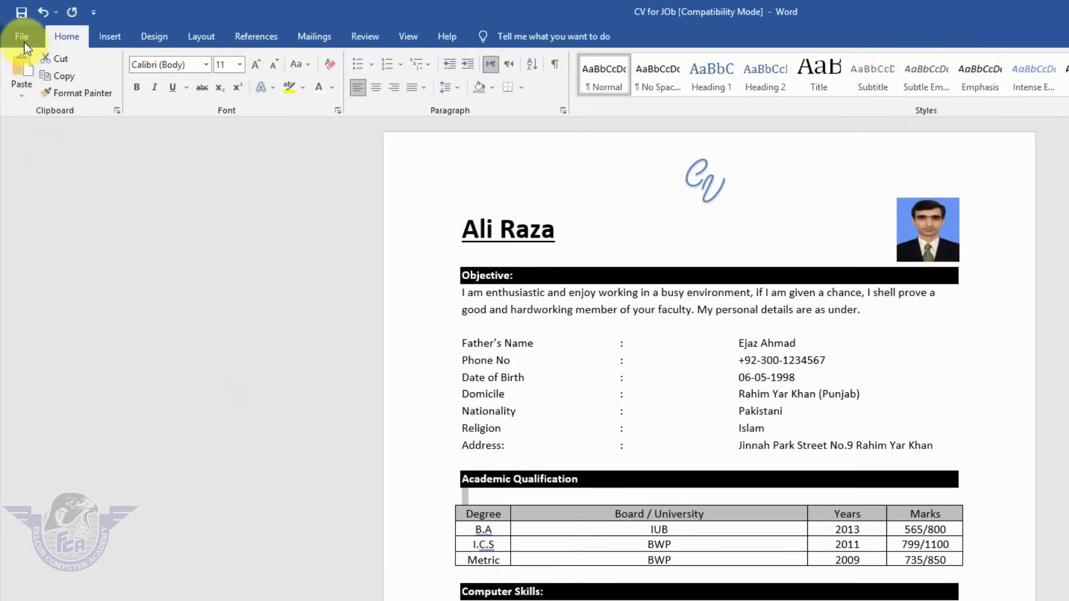
Step: Create a new blank document from the File menu
click(24, 39)
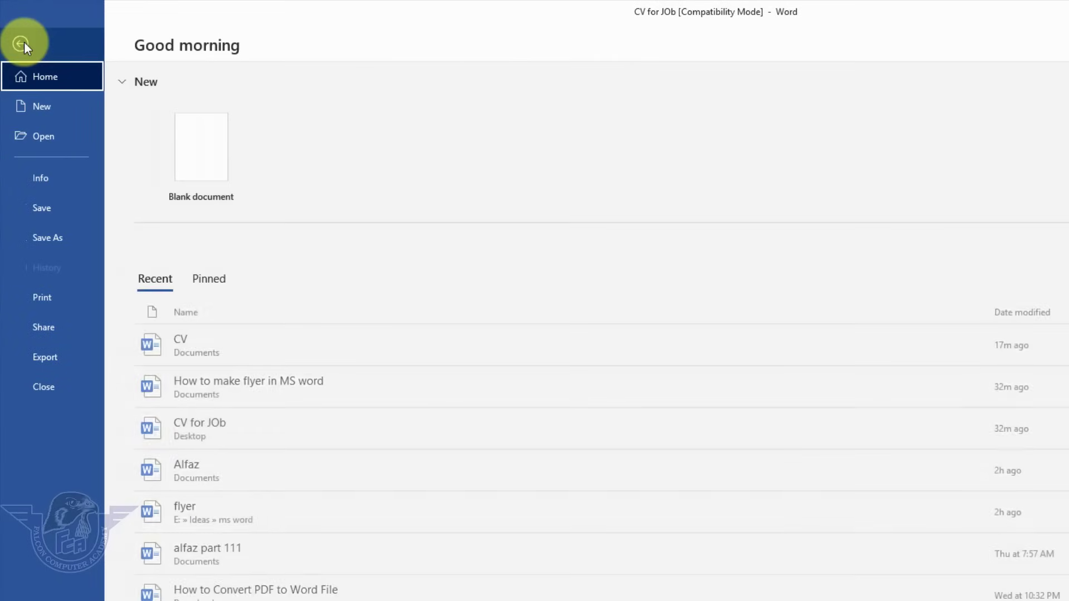
click(39, 108)
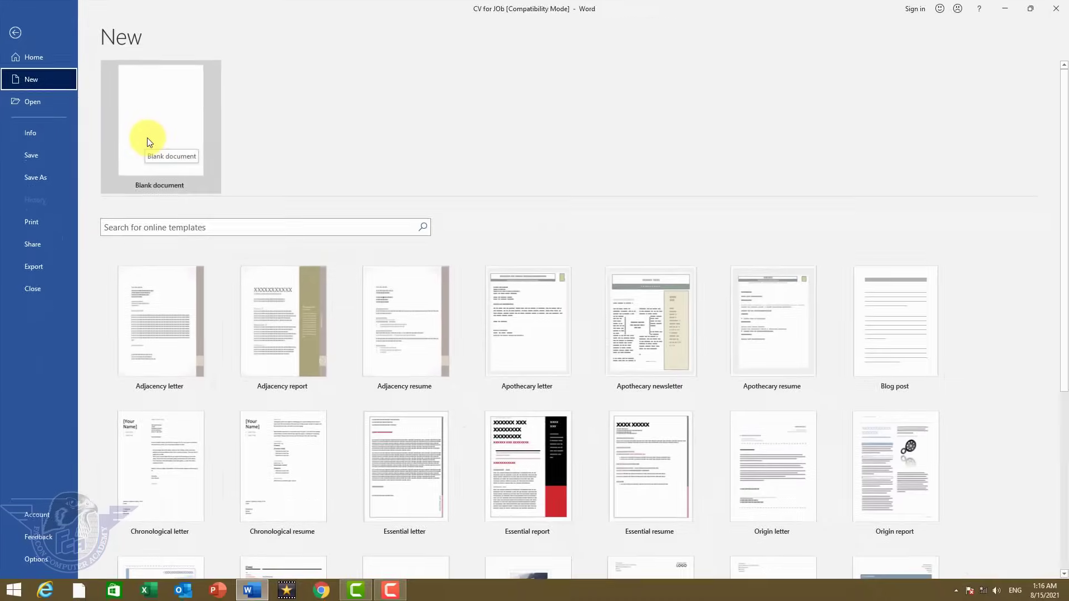
click(150, 142)
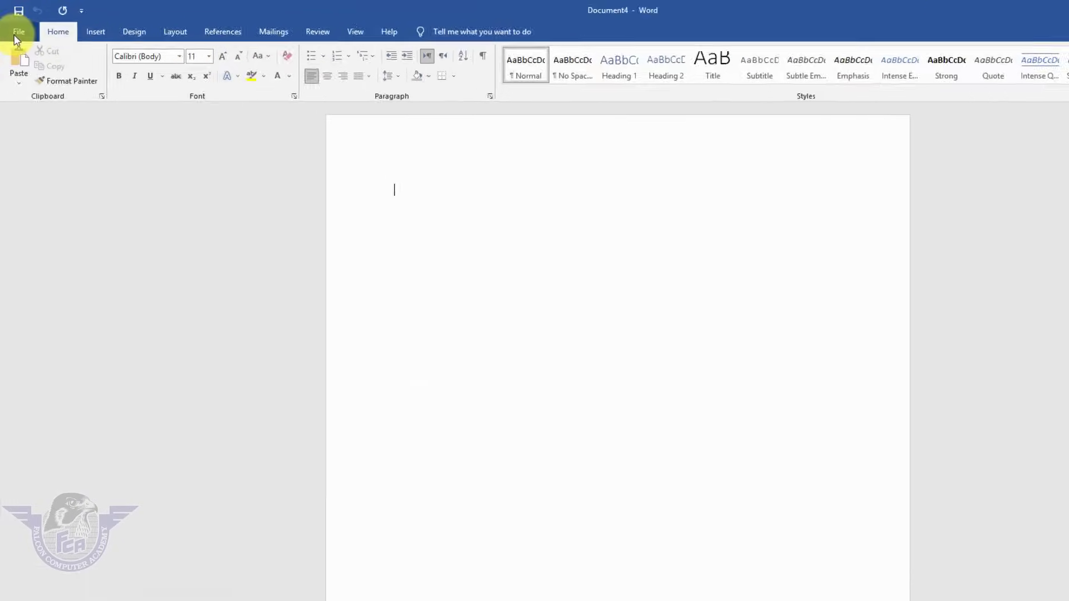
Step: Save the blank document in Documents as 'Cv For JOB'
click(17, 31)
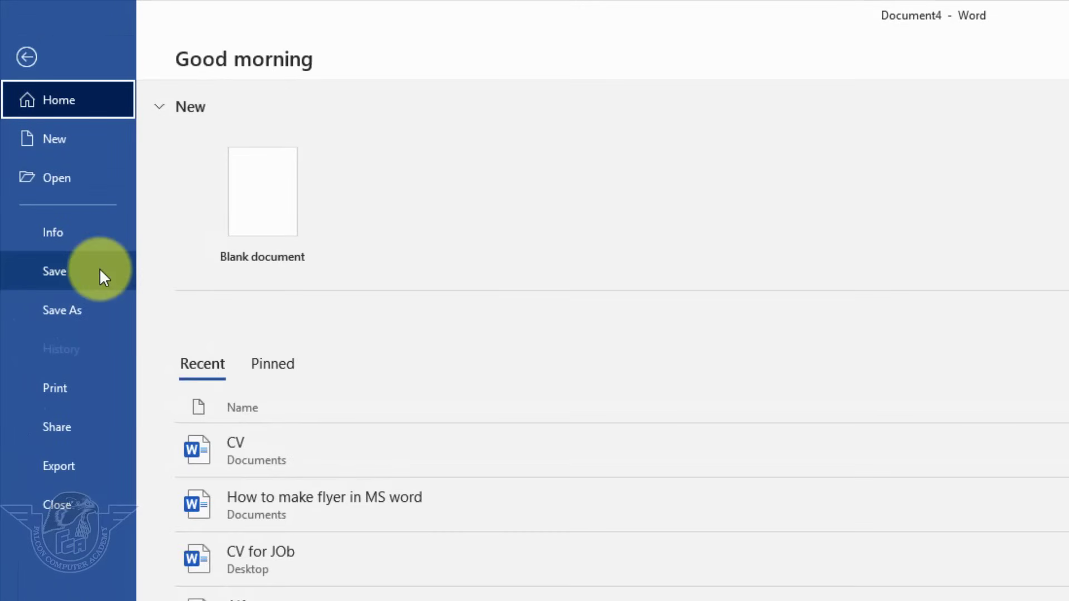
click(95, 270)
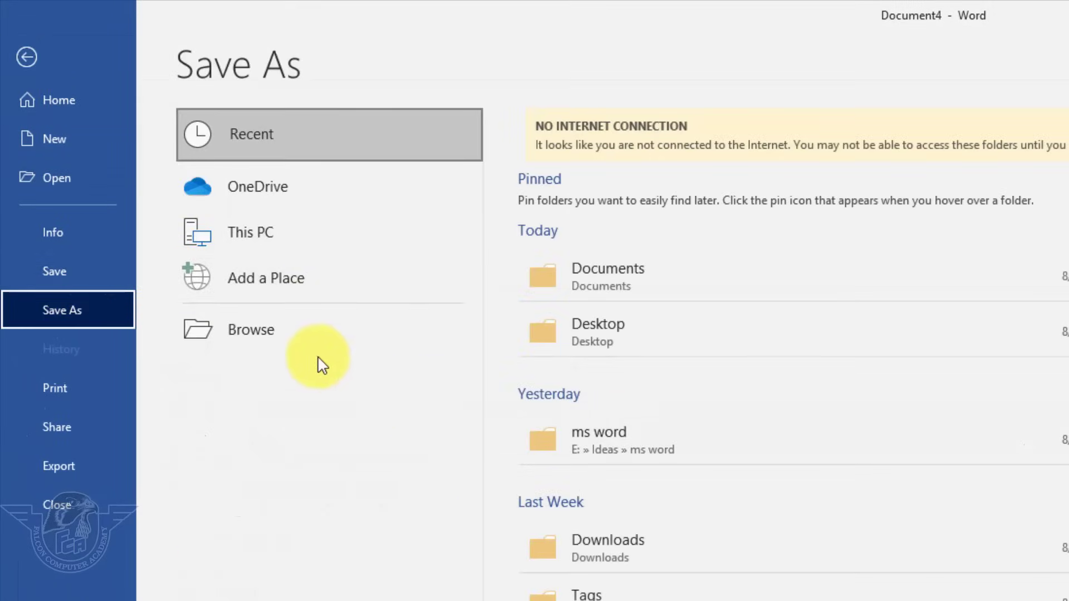
click(255, 333)
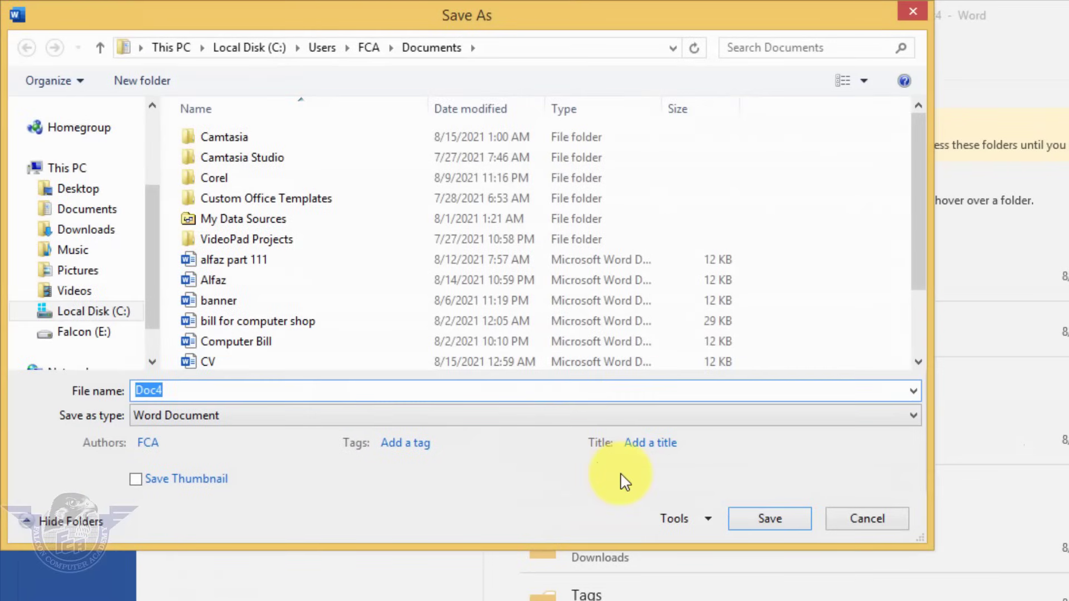
text(Cv)
text( For JOB)
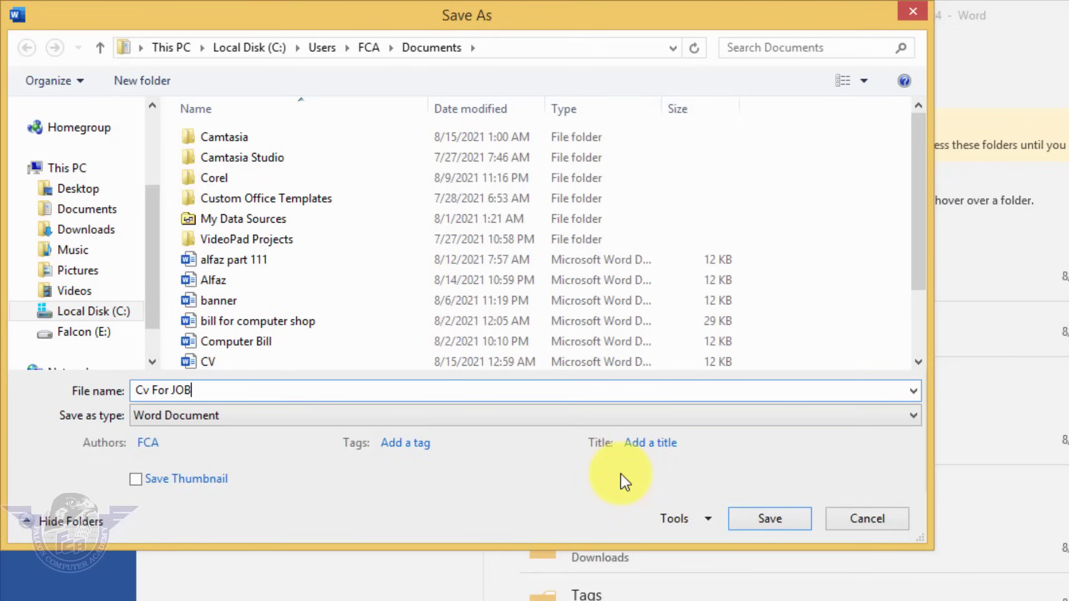
click(754, 518)
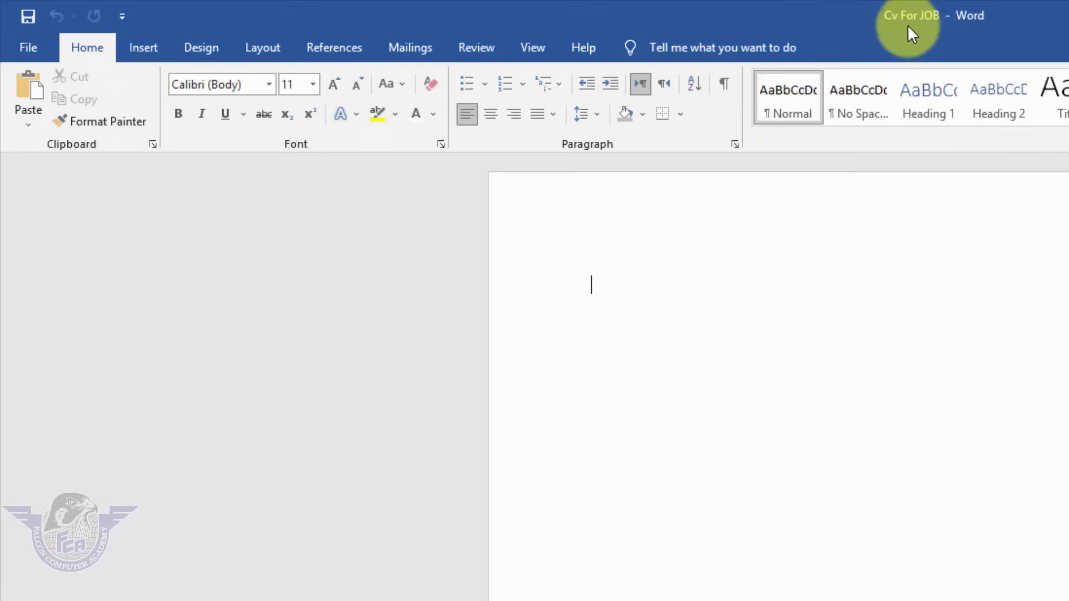
Step: Set Spacing After to 0 pt, paper size A4, Portrait orientation and Normal 1-inch margins
click(263, 49)
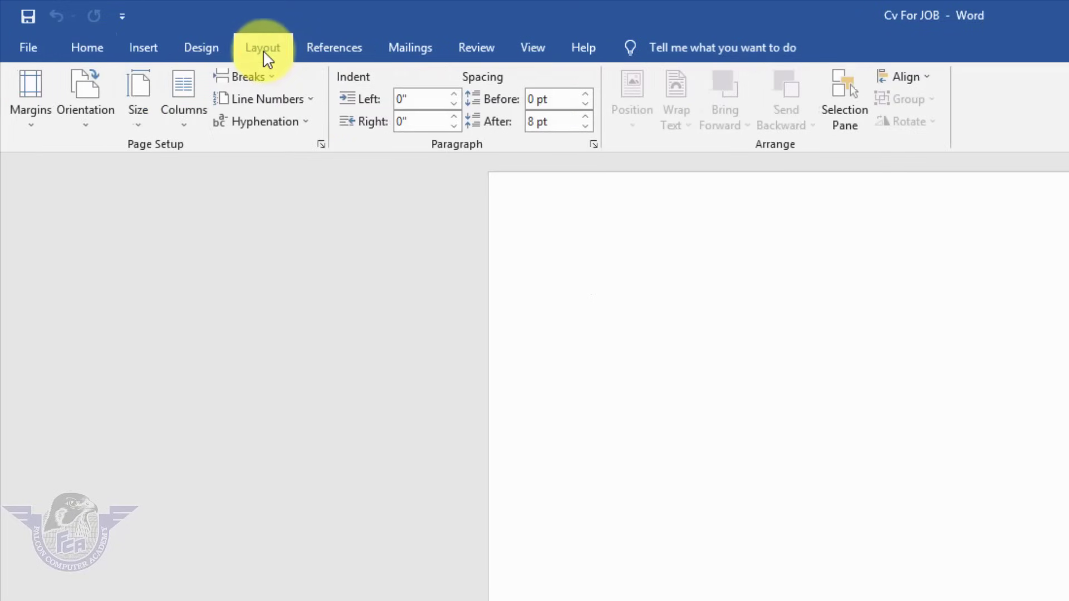
click(585, 126)
click(585, 126)
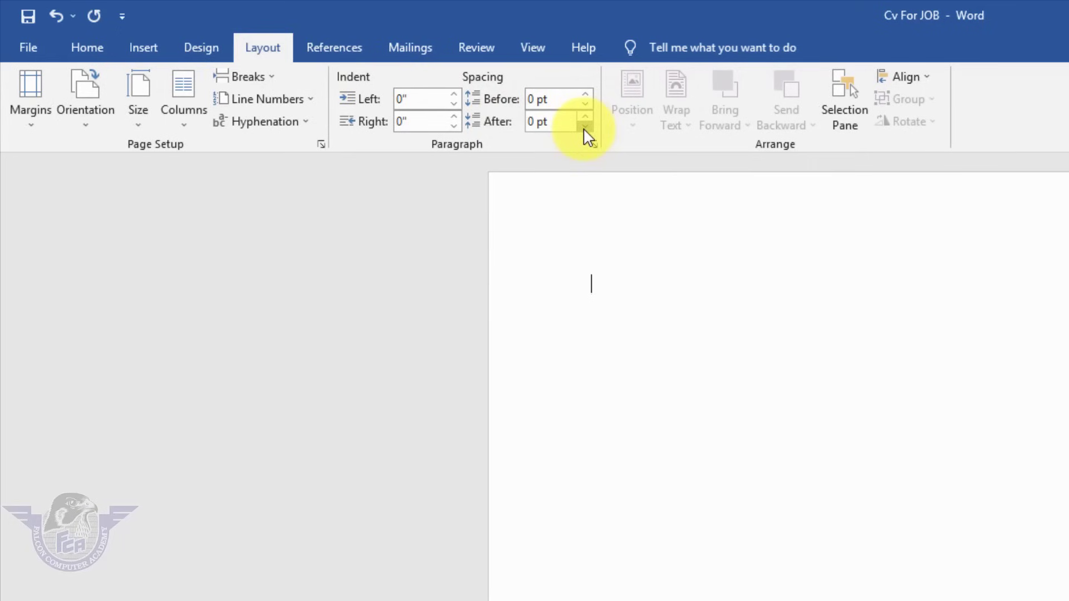
click(139, 129)
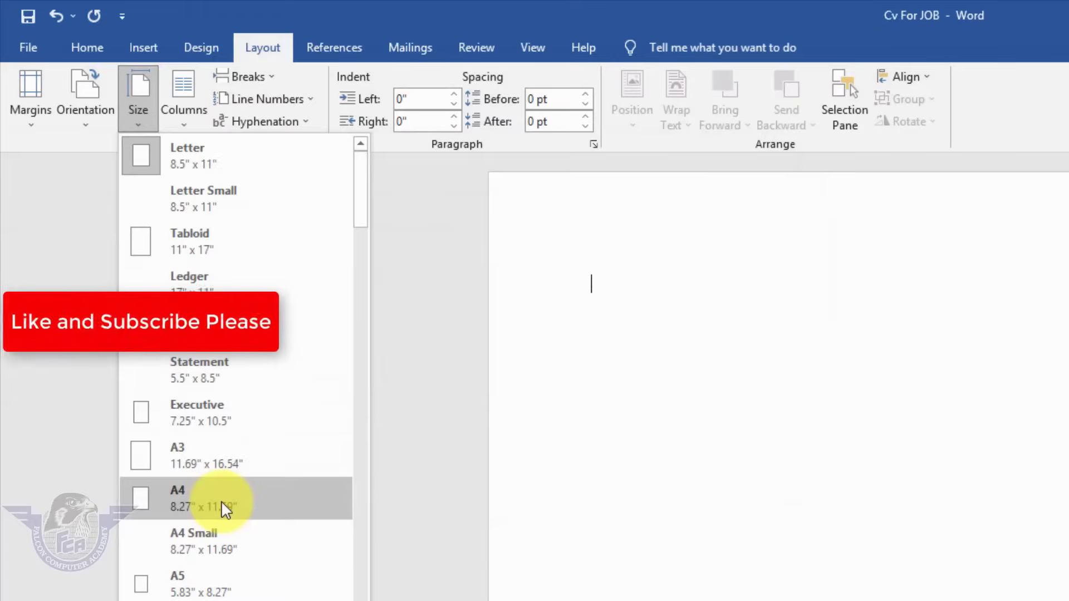
click(221, 500)
click(96, 120)
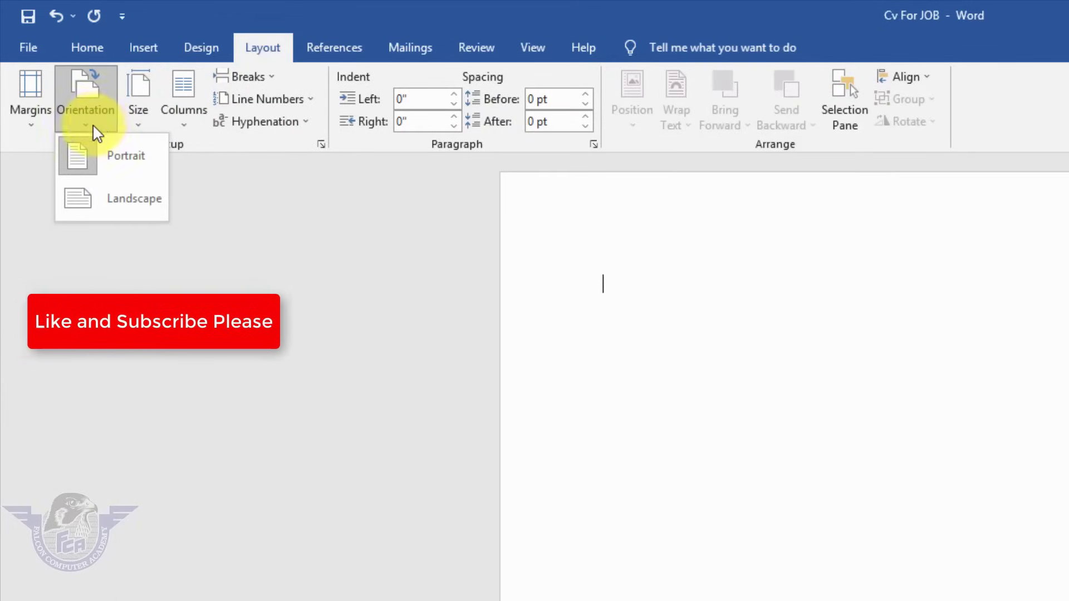
click(97, 159)
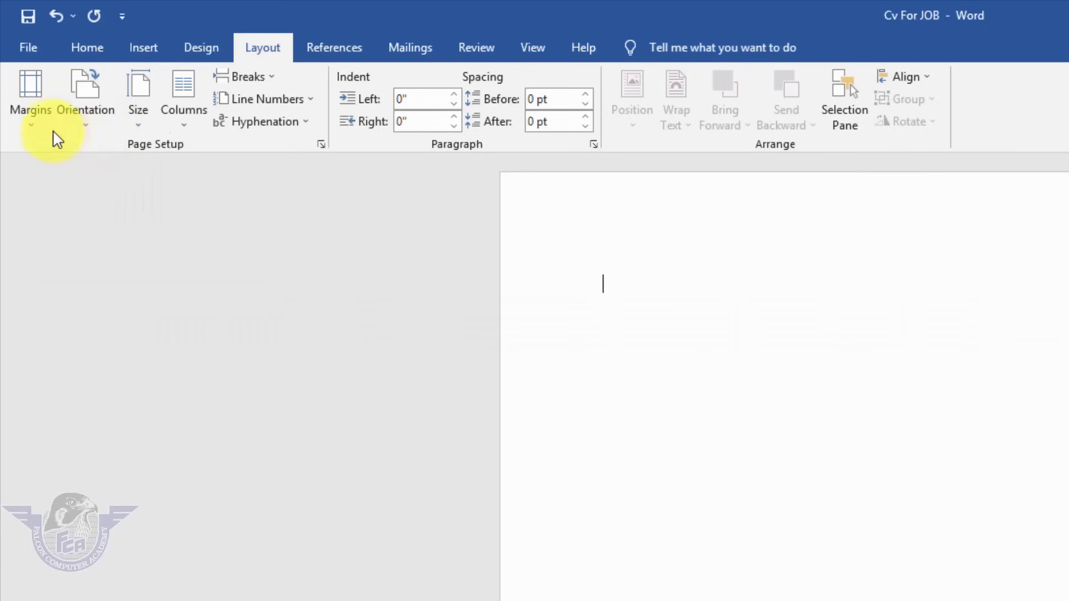
click(40, 124)
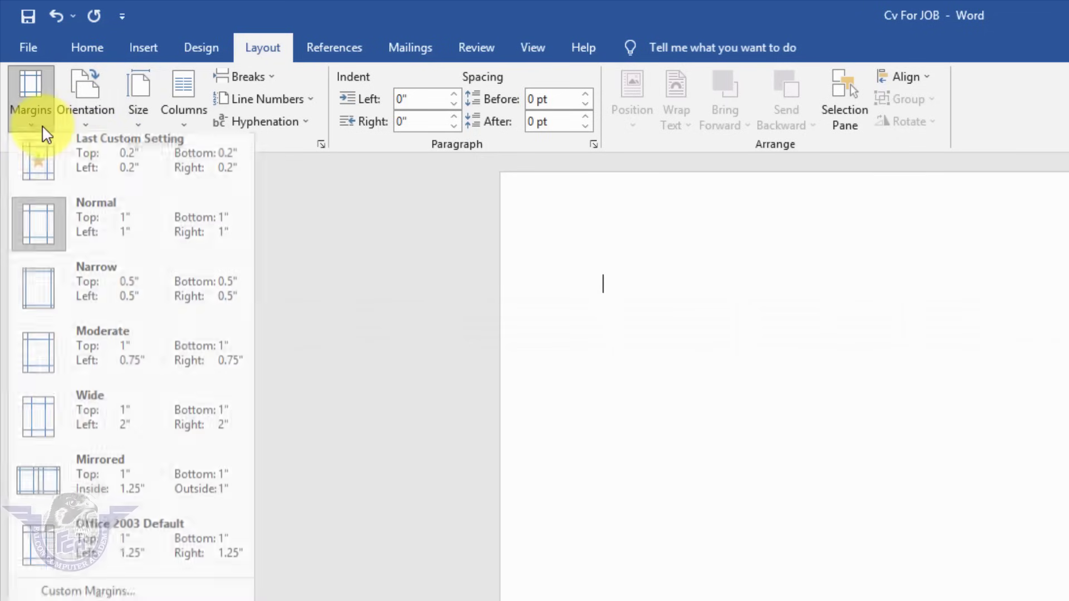
click(102, 243)
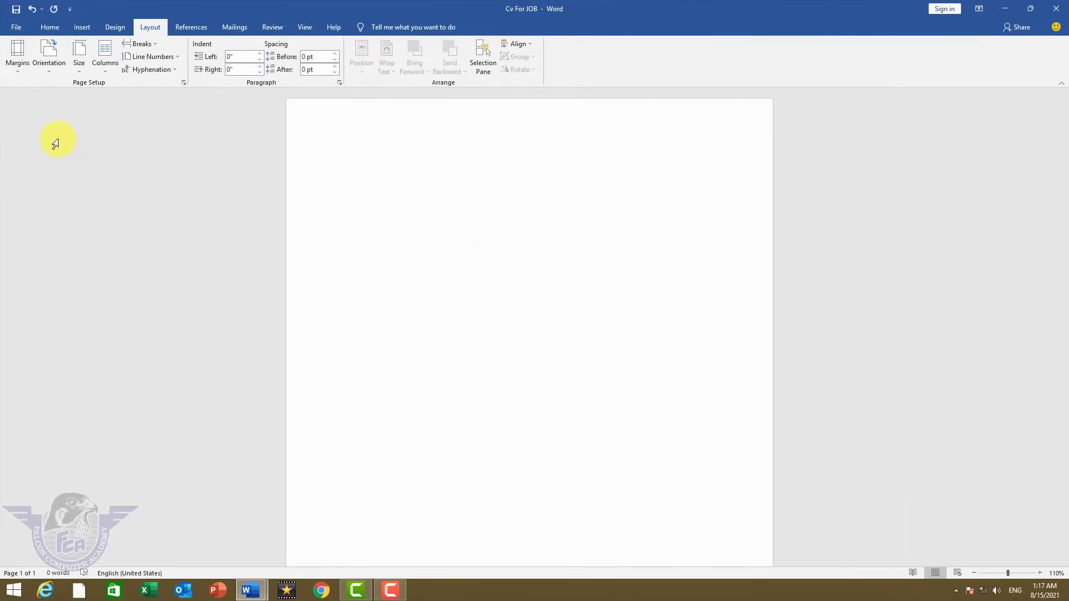
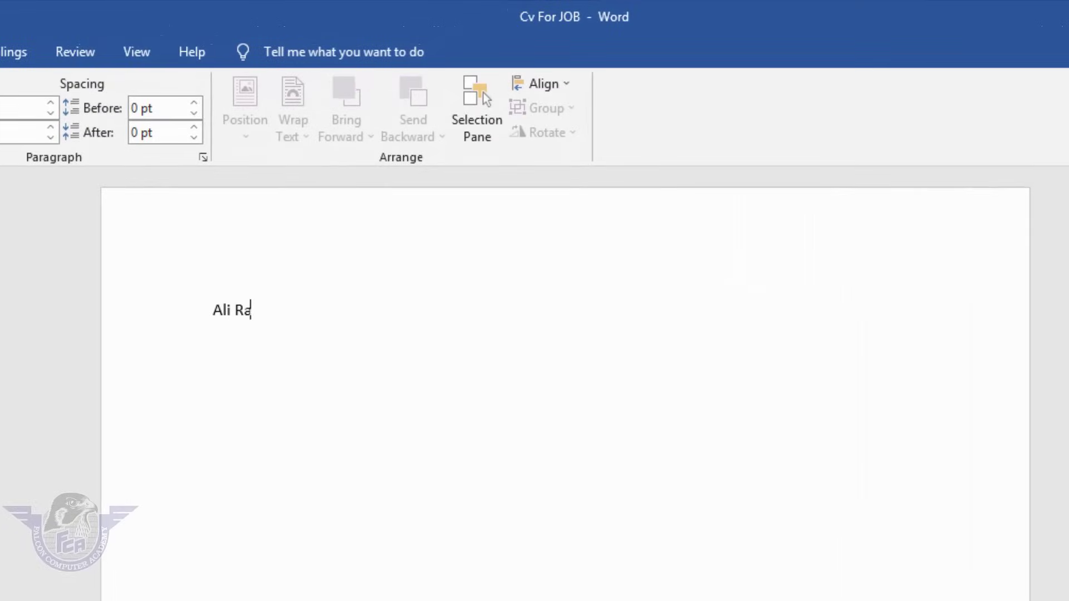
Step: Type the applicant's name, an Objective heading and the paragraph start, correcting 'usy' to 'busy'
key(Return)
key(Return)
text(O)
text(bjective)
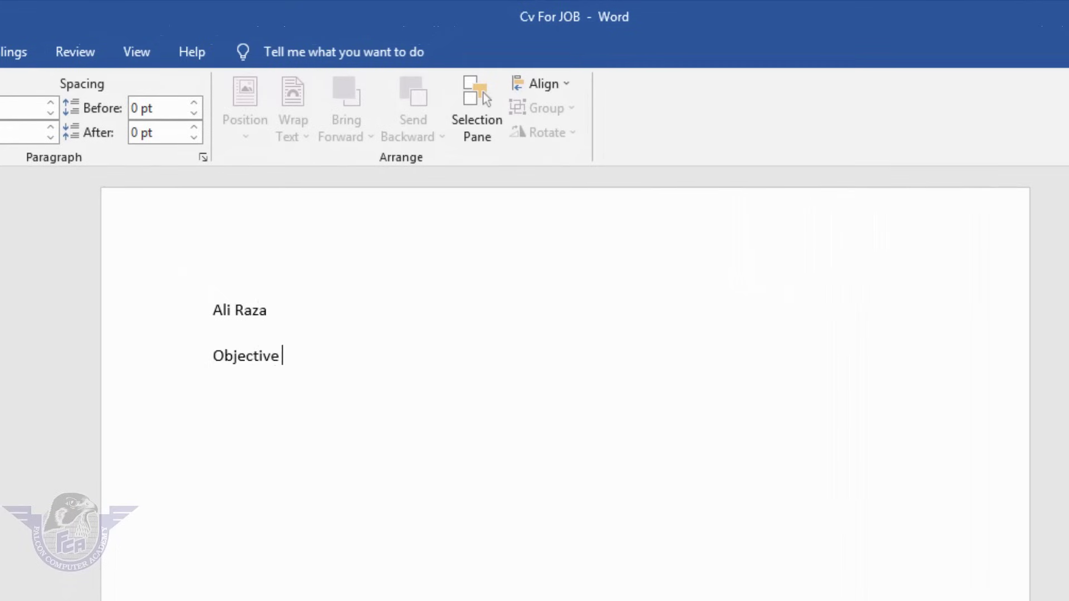
key(Return)
text(I am enthu)
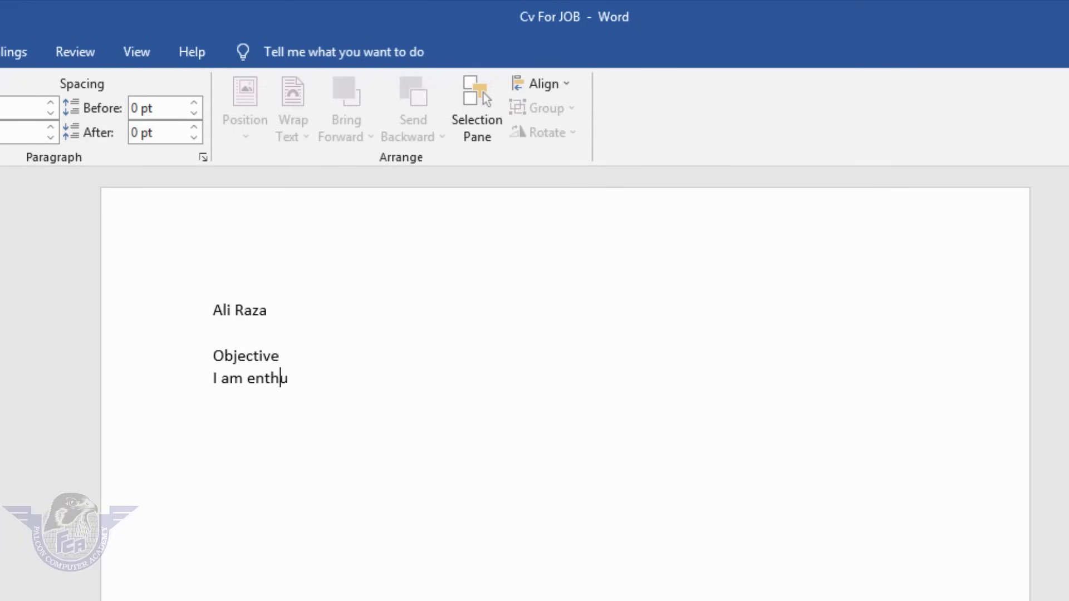
text(siastic )
text(and enjoy work)
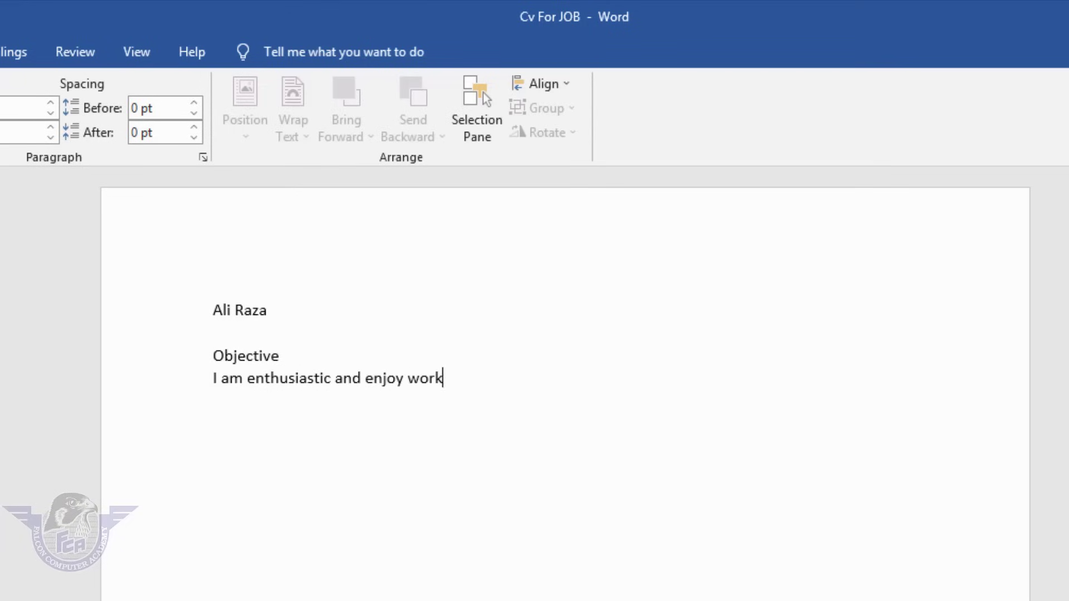
text(ing in ab us)
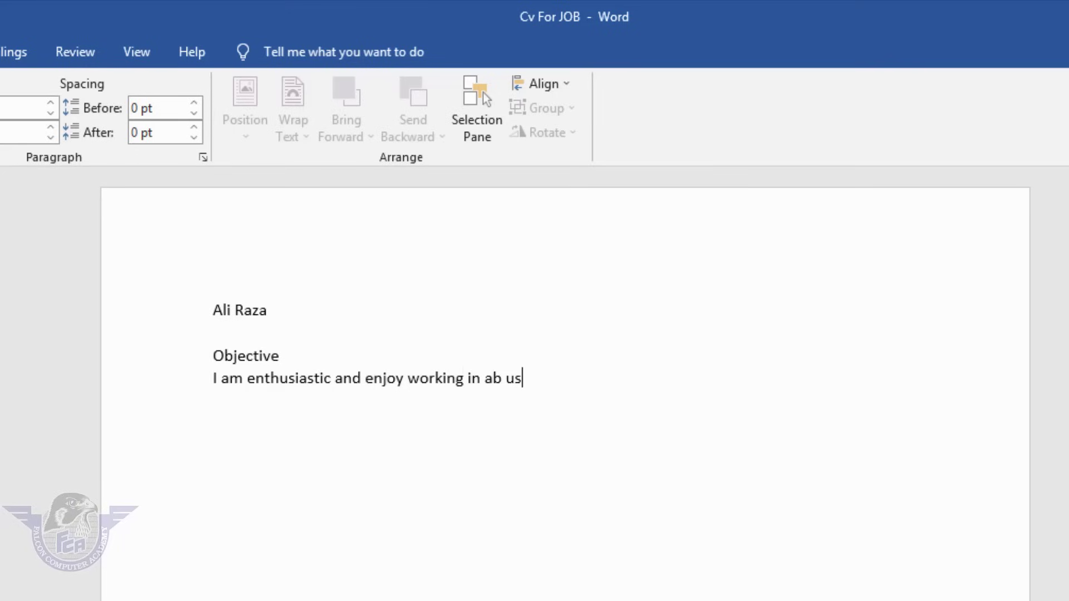
text(y enviro)
text(nment. )
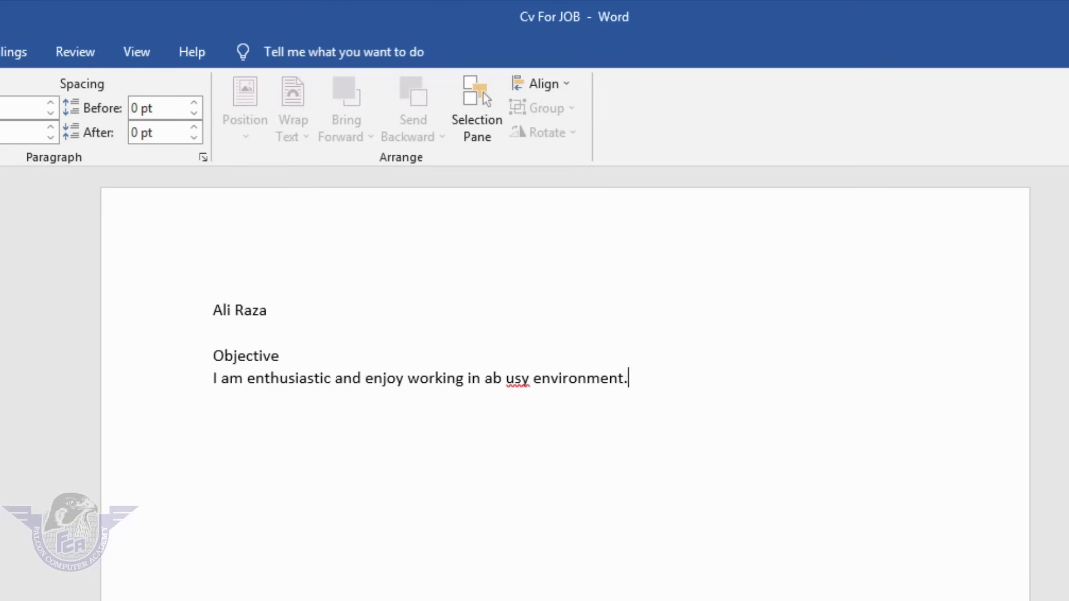
text(If)
right_click(514, 380)
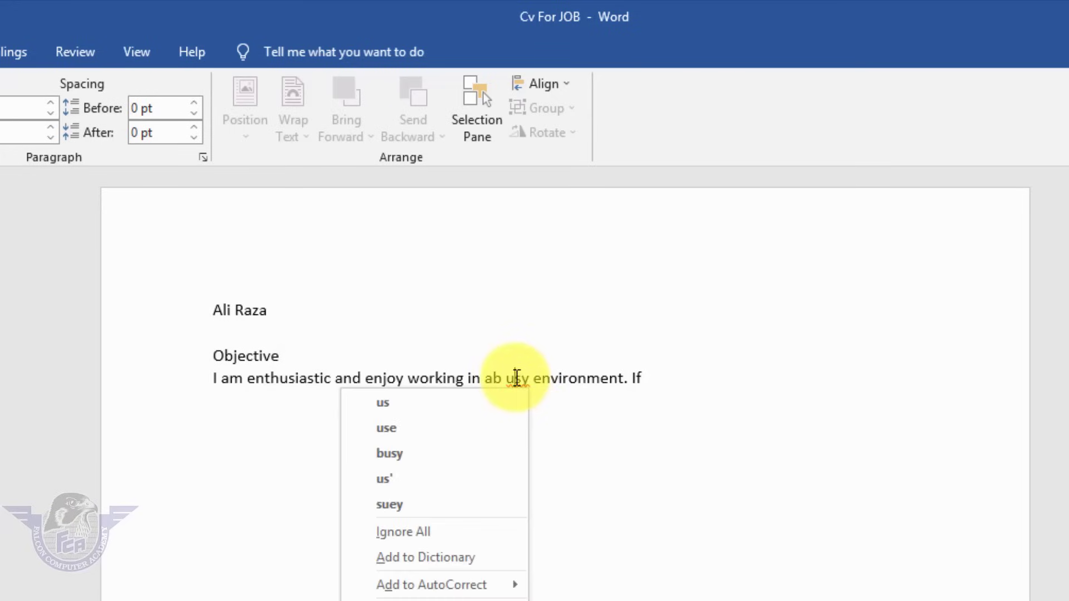
click(458, 454)
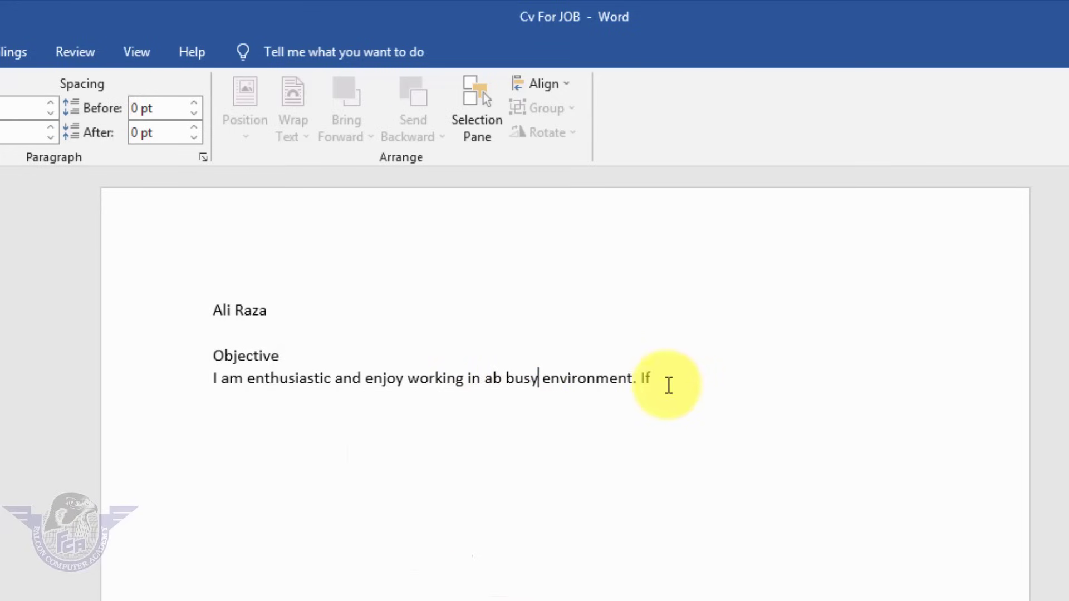
click(683, 385)
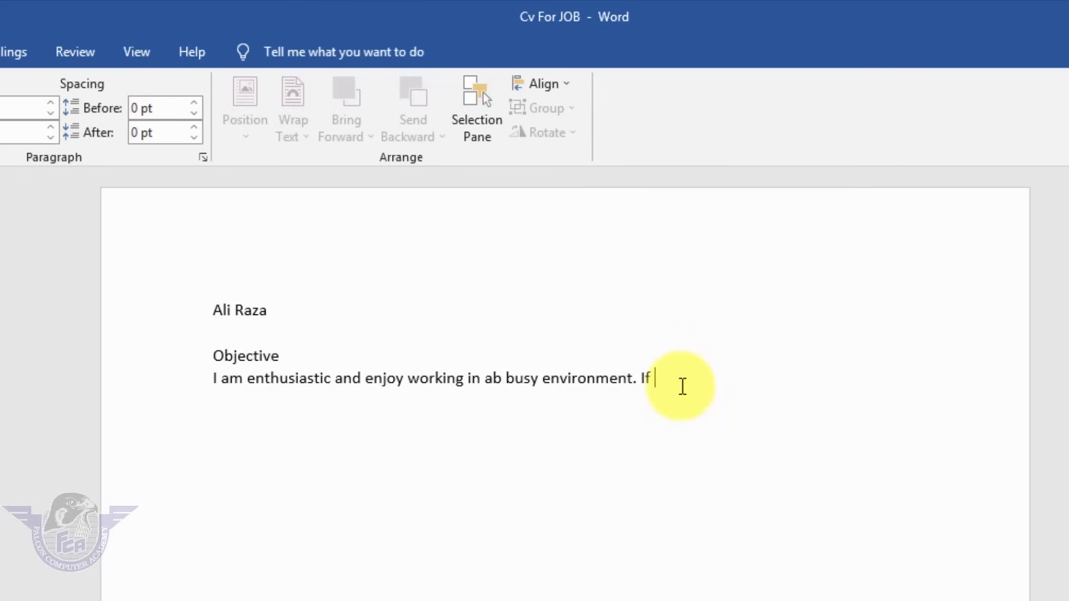
Step: Finish the objective paragraph with 'My personal details are as under.' and fix 'sheel' to 'shell'
text(I am giv)
text(en a chance, I s)
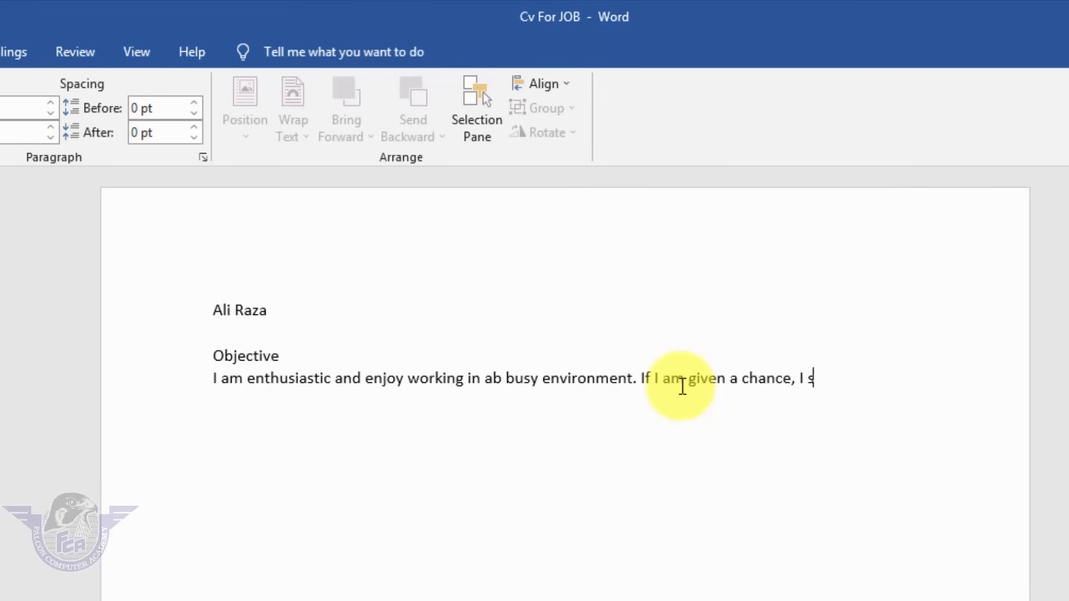
text(heel prove a)
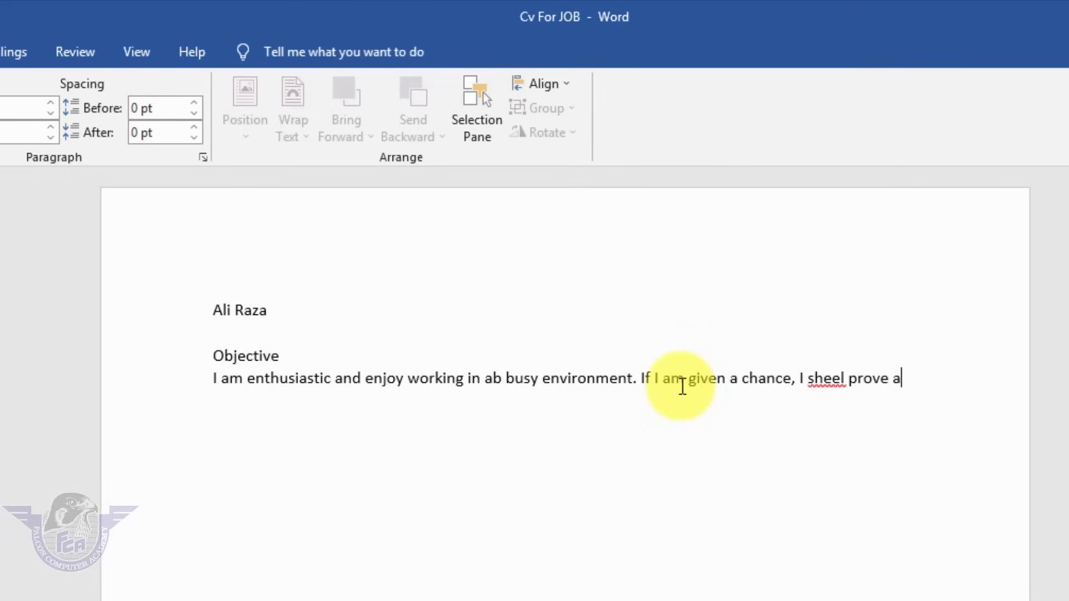
text( good and )
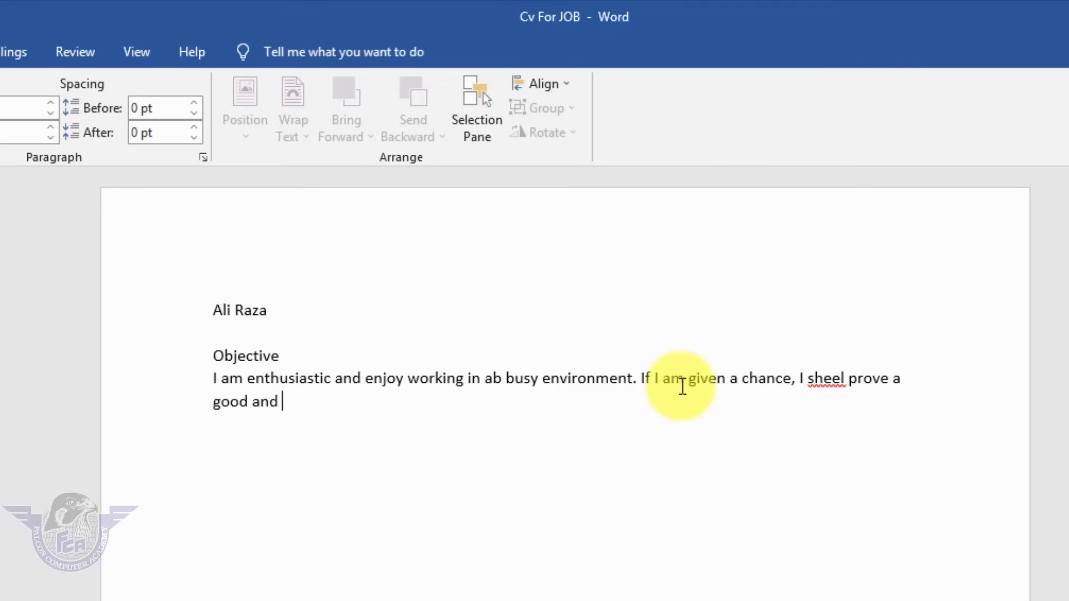
text(hardworking )
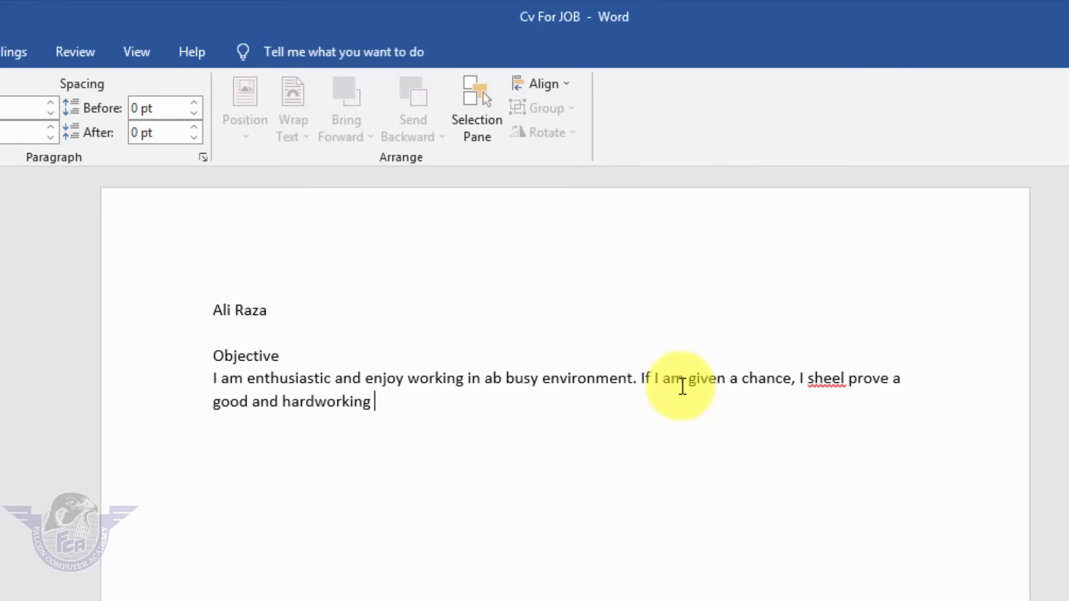
text(memebr of )
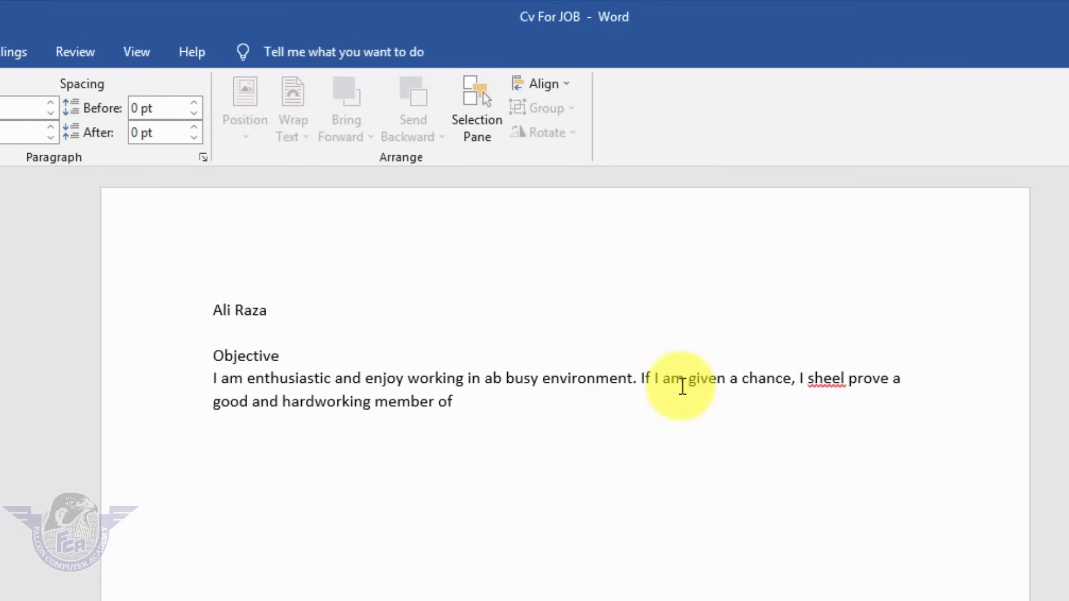
text(your fa)
text(culty. My)
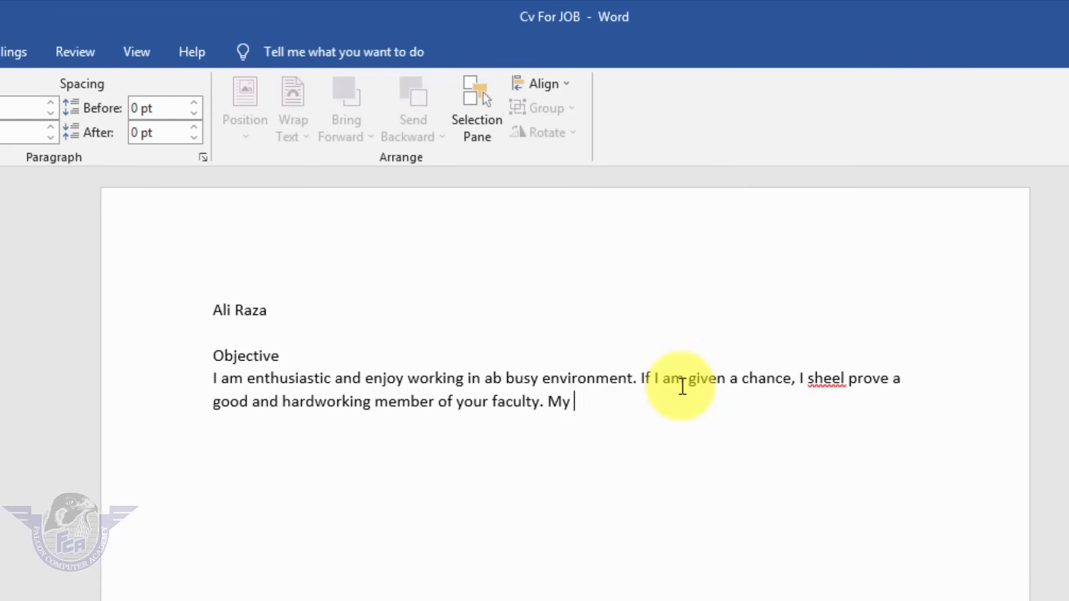
text( persona)
text(l deat)
key(BackSpace)
key(BackSpace)
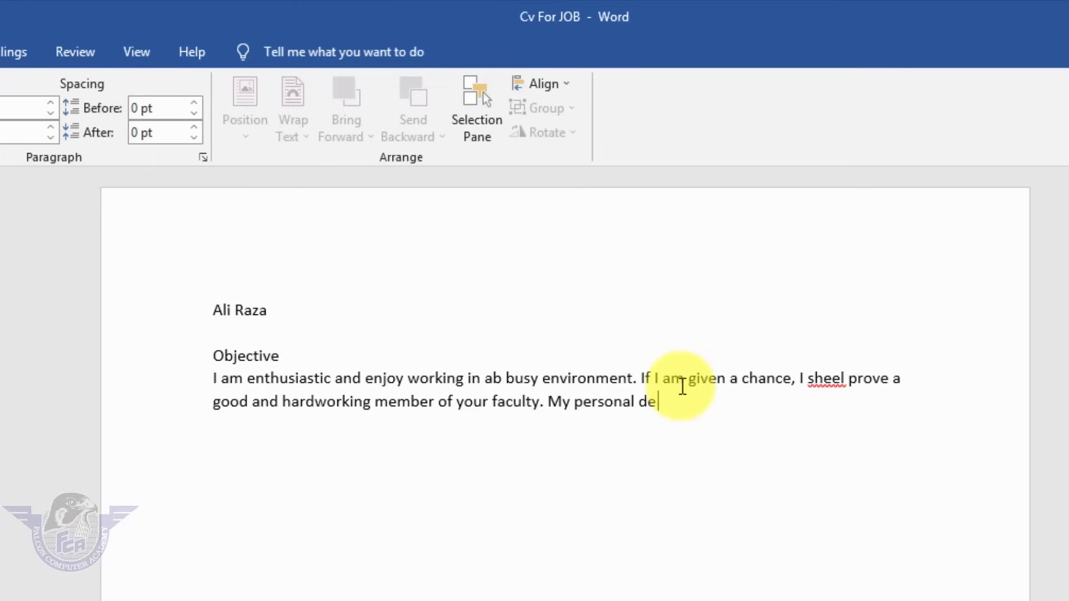
text(tails)
text( are as)
text( under.)
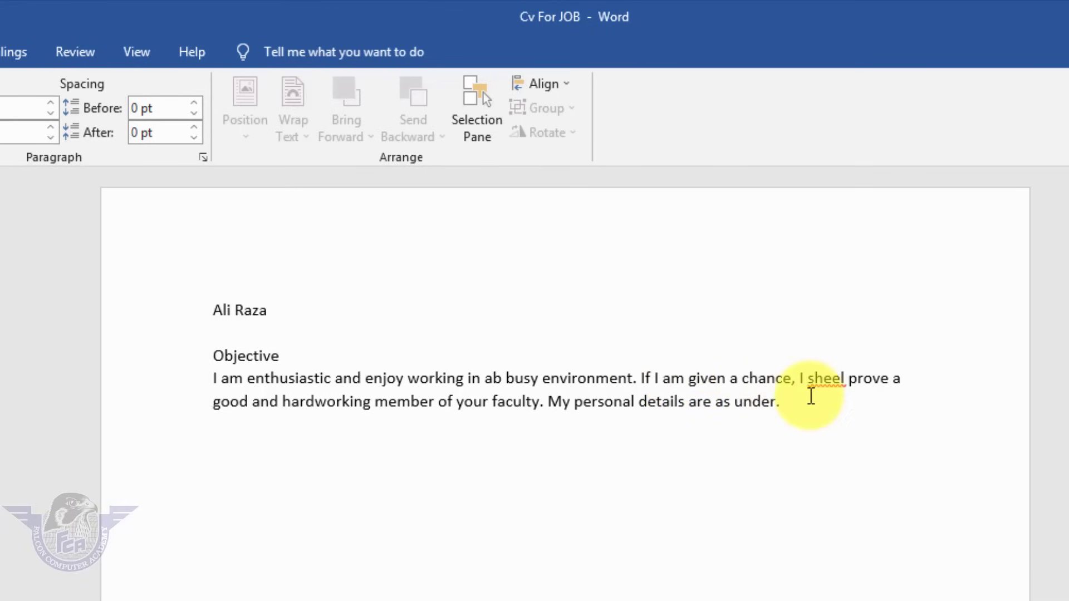
right_click(819, 383)
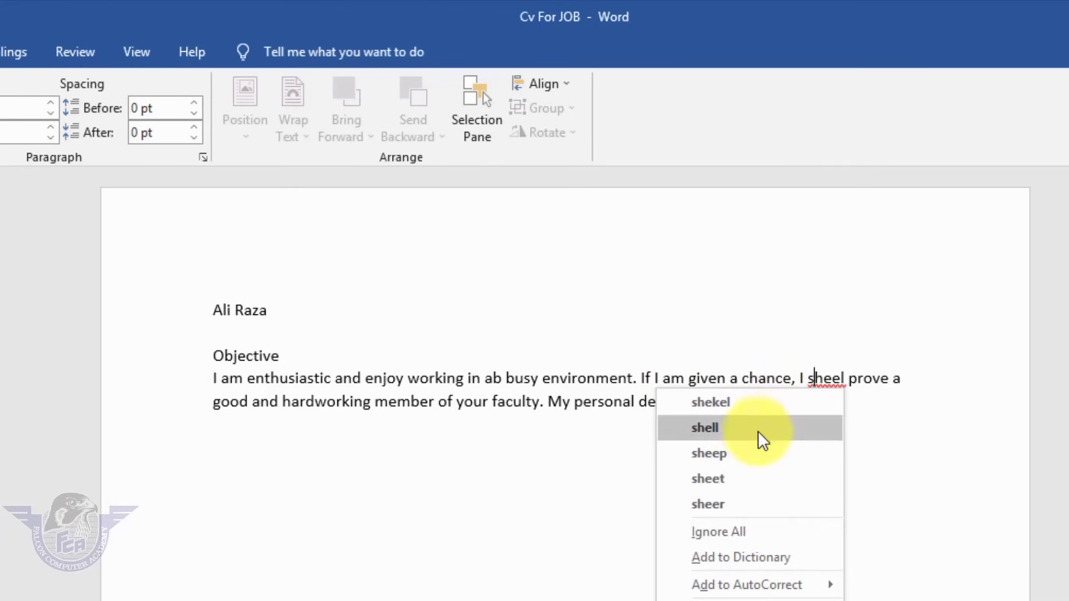
click(754, 433)
click(913, 429)
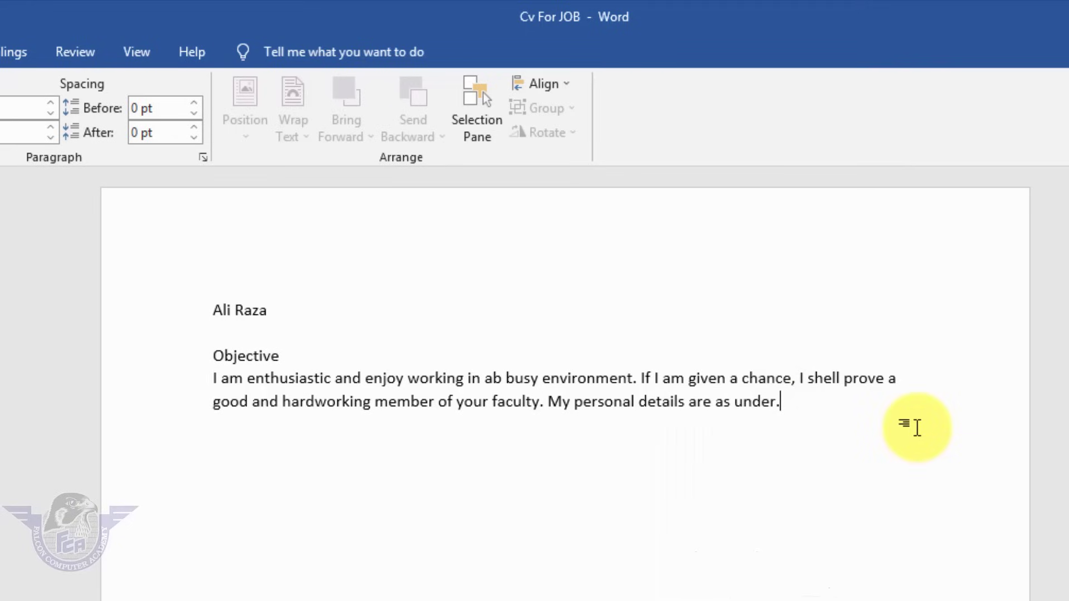
Step: Add tab-aligned Father's Name and Phone No lines with colons and their values
key(Return)
key(Return)
text(Father)
text('s)
text( Name)
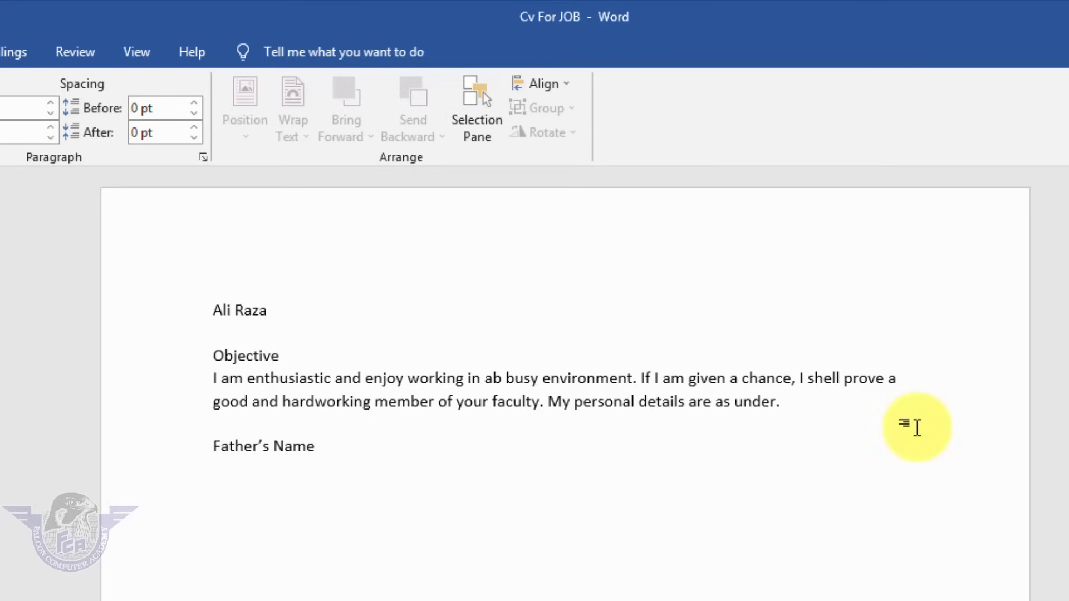
key(Tab)
text(:)
key(Return)
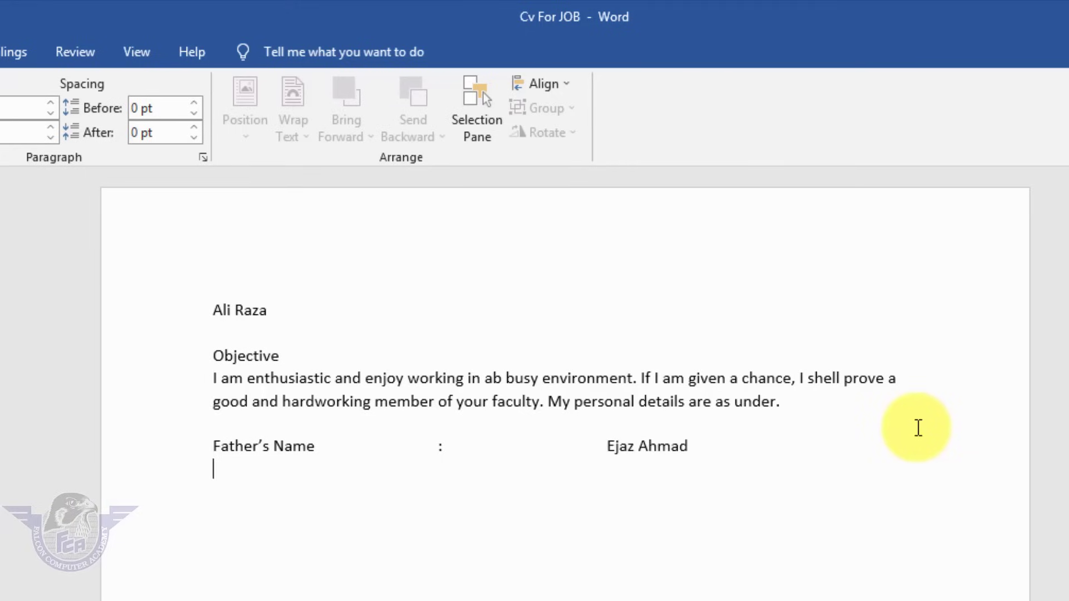
text(Phone)
text( No)
key(Tab)
key(Tab)
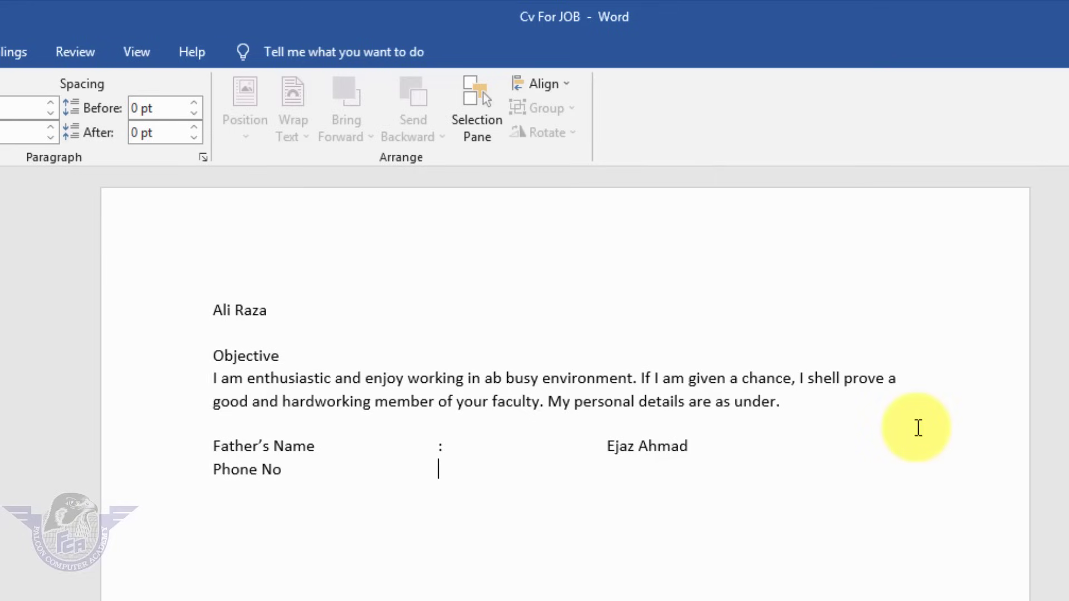
key(Tab)
key(Tab)
key(Tab)
text(+)
text(92-300-)
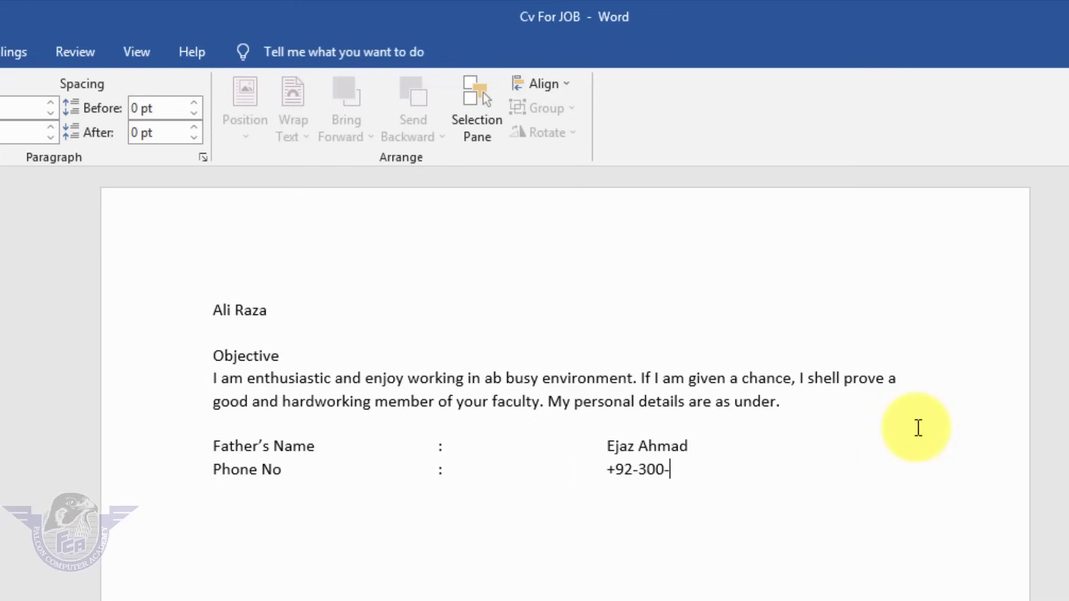
text(1234567)
key(Return)
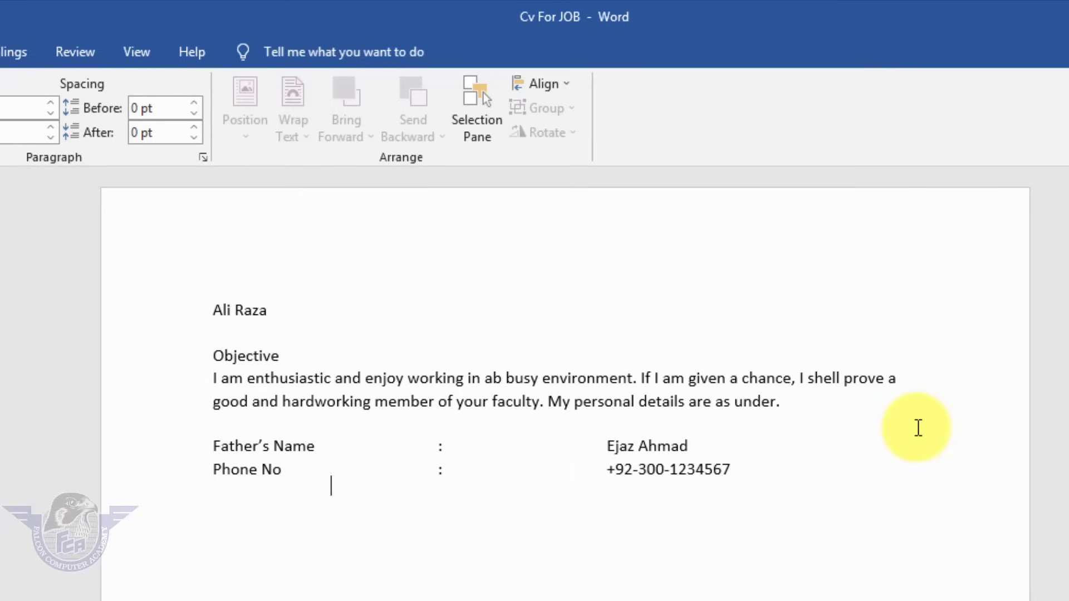
key(BackSpace)
Step: Add tab-aligned Date Birth and Domicile lines with their values
text(Da)
text(te Birth)
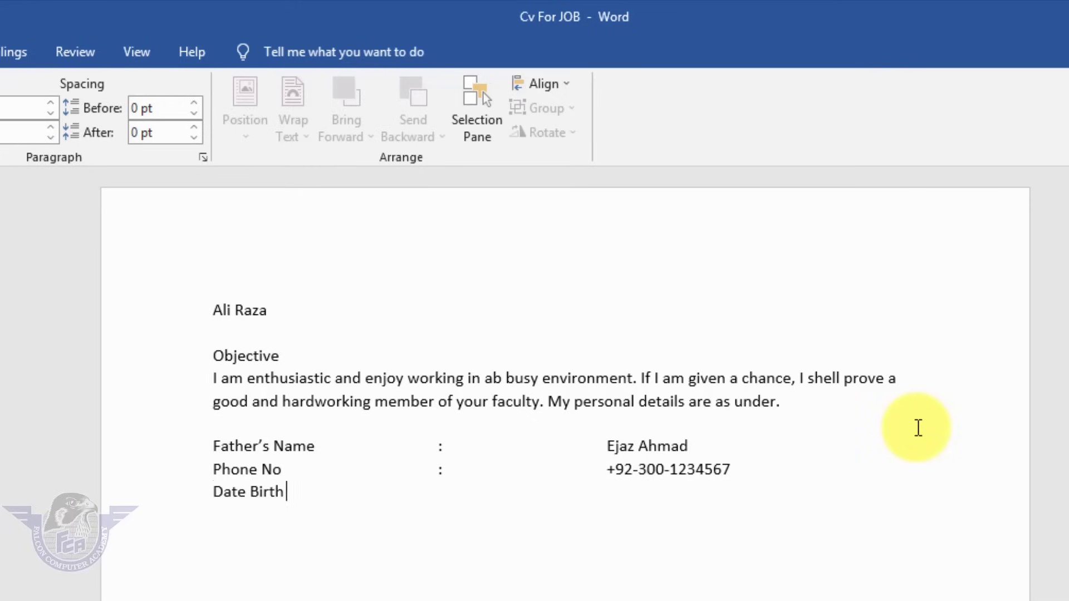
key(Tab)
key(Tab)
key(Tab)
text(:)
key(Tab)
key(Tab)
key(Tab)
text(06-)
text(06-1998)
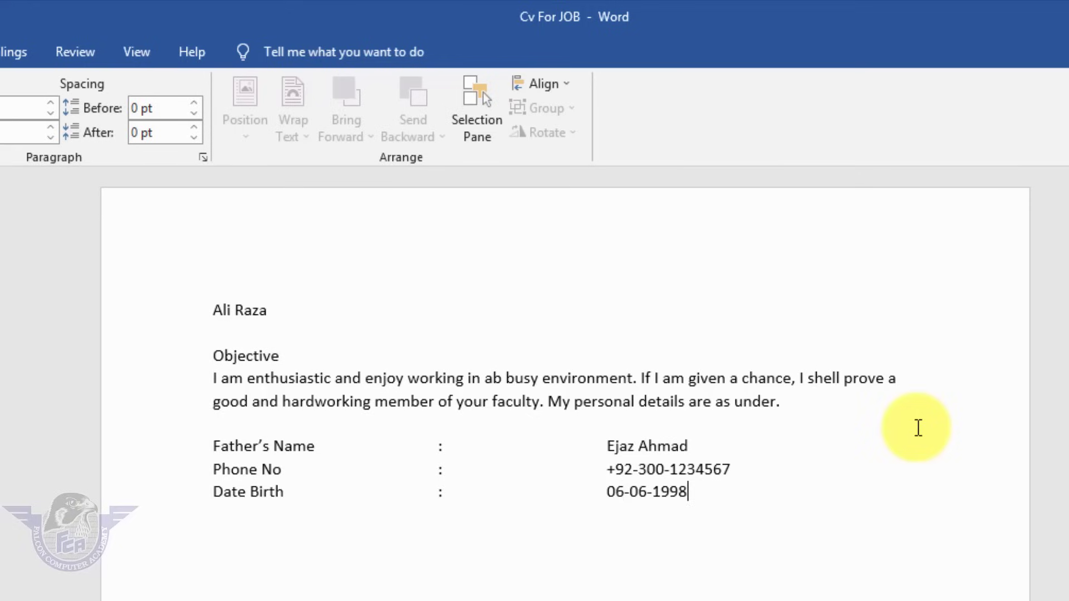
key(Return)
text(Domic)
text(ile)
key(Tab)
key(Tab)
key(Tab)
key(Tab)
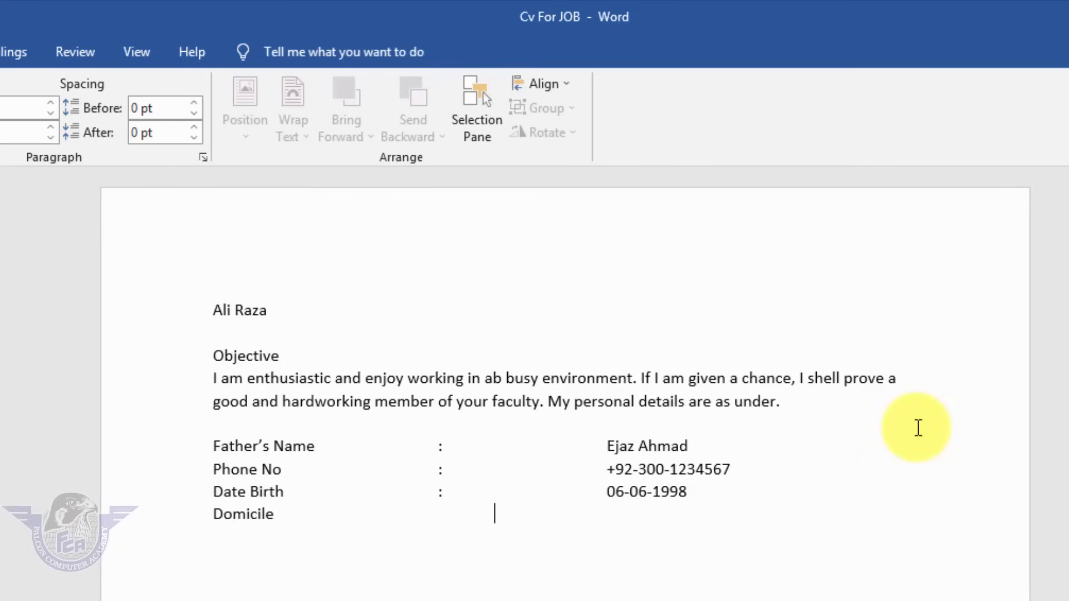
key(BackSpace)
text(:)
key(Tab)
key(Tab)
text(Rahim yar Khan)
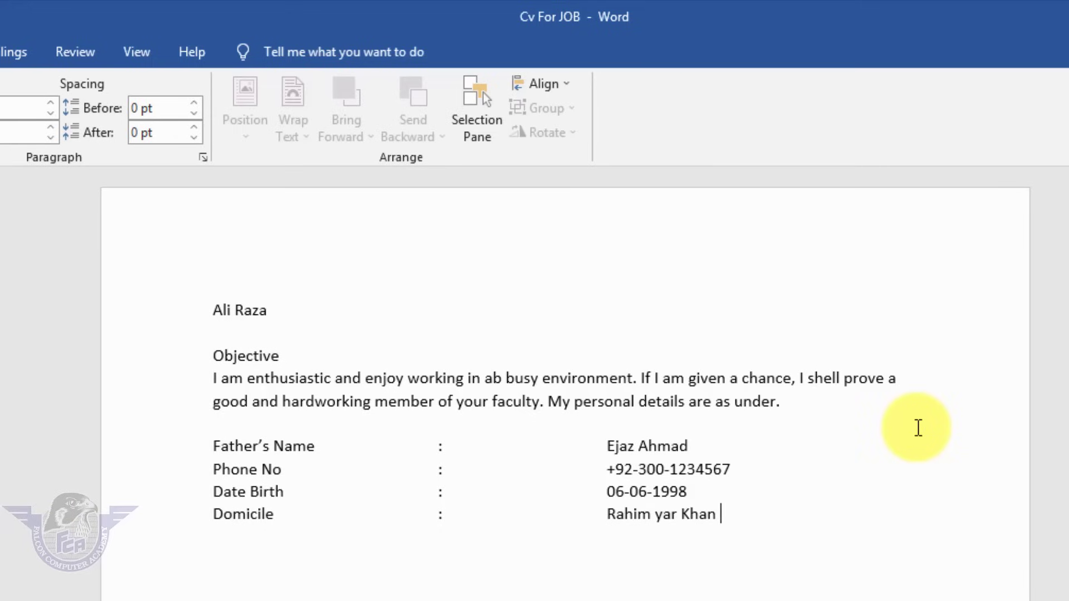
key(BackSpace)
key(BackSpace)
key(BackSpace)
key(BackSpace)
key(BackSpace)
key(BackSpace)
key(BackSpace)
text(Ya)
text(r Khan (P)
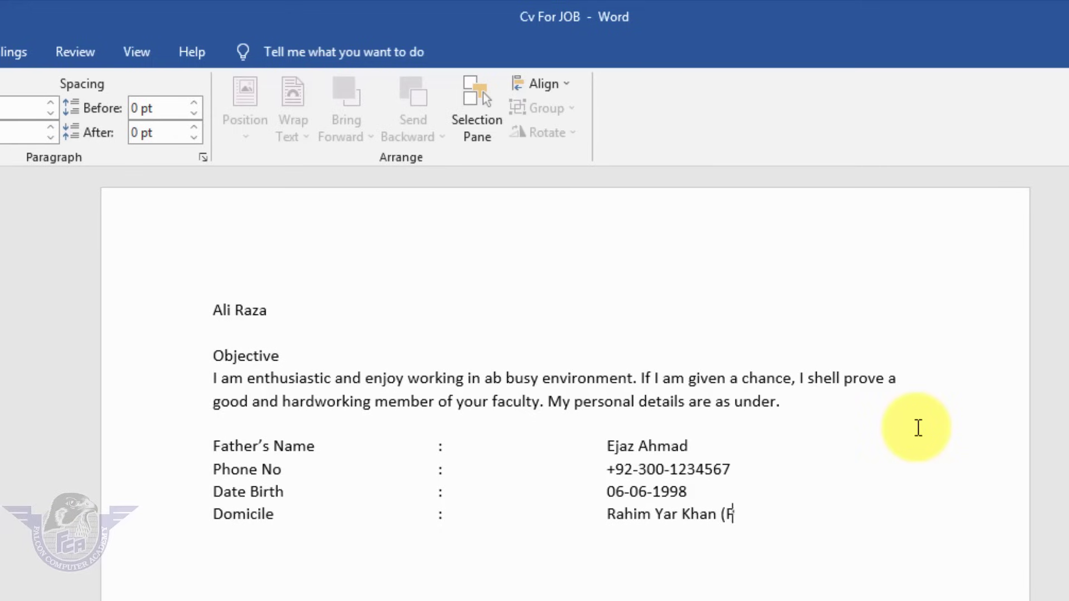
text(unjab))
key(Return)
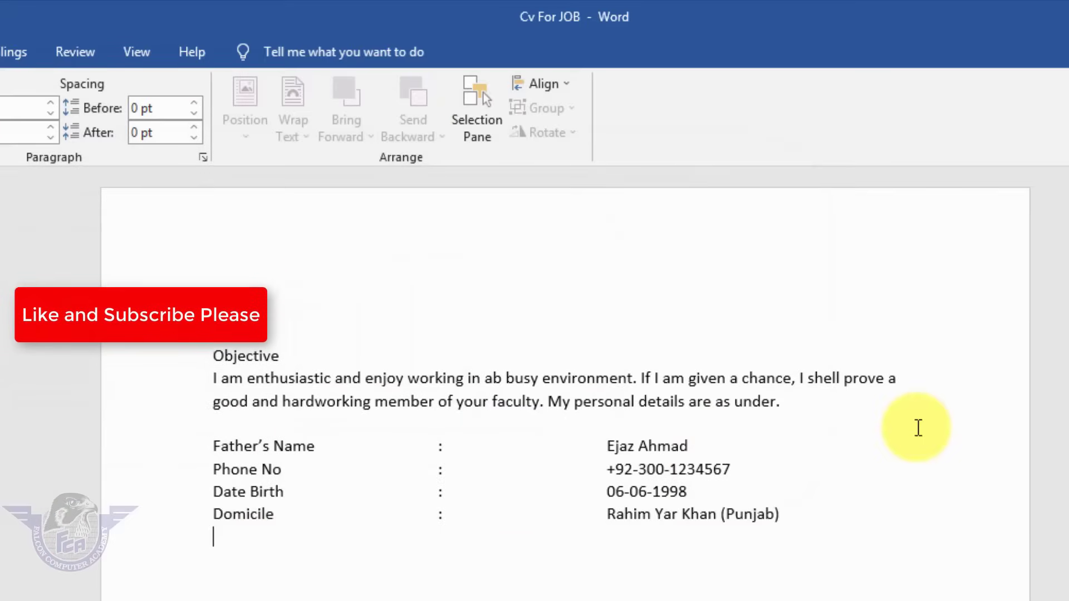
Step: Add tab-aligned Nationality and Religion lines with their values, fixing typos
text(Nai)
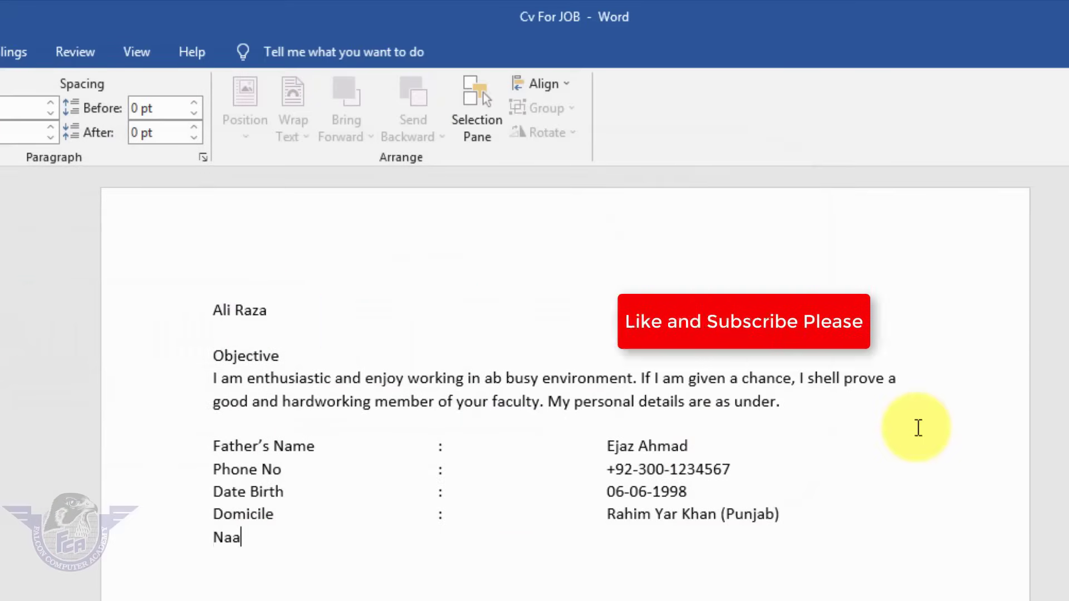
key(BackSpace)
key(BackSpace)
text(ti)
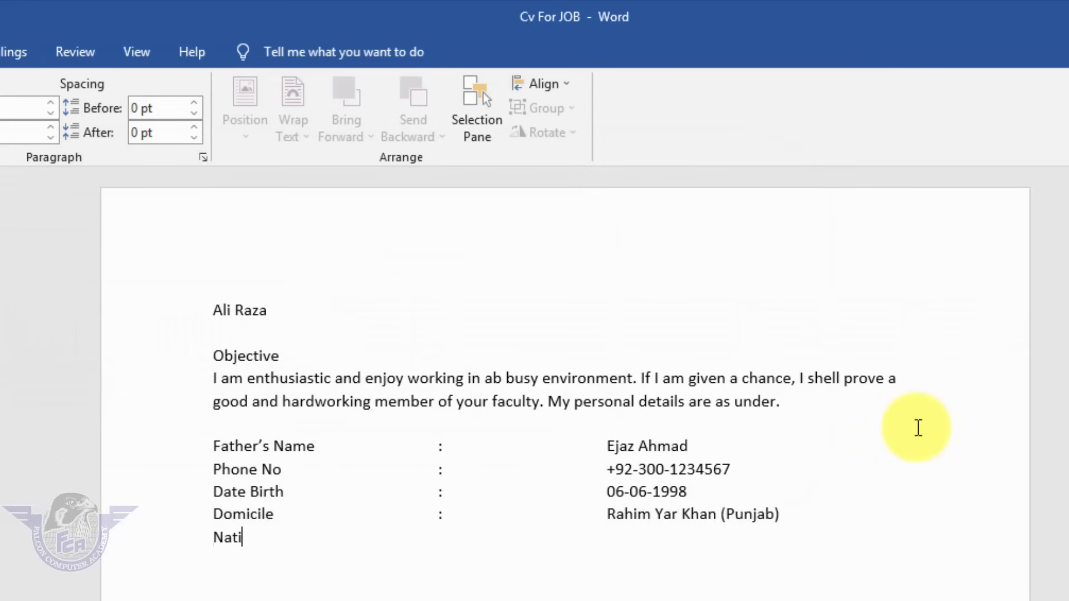
text(onality)
key(Tab)
key(Tab)
key(Tab)
key(Tab)
text(:)
key(Tab)
key(Tab)
text(Paksitani)
key(BackSpace)
key(BackSpace)
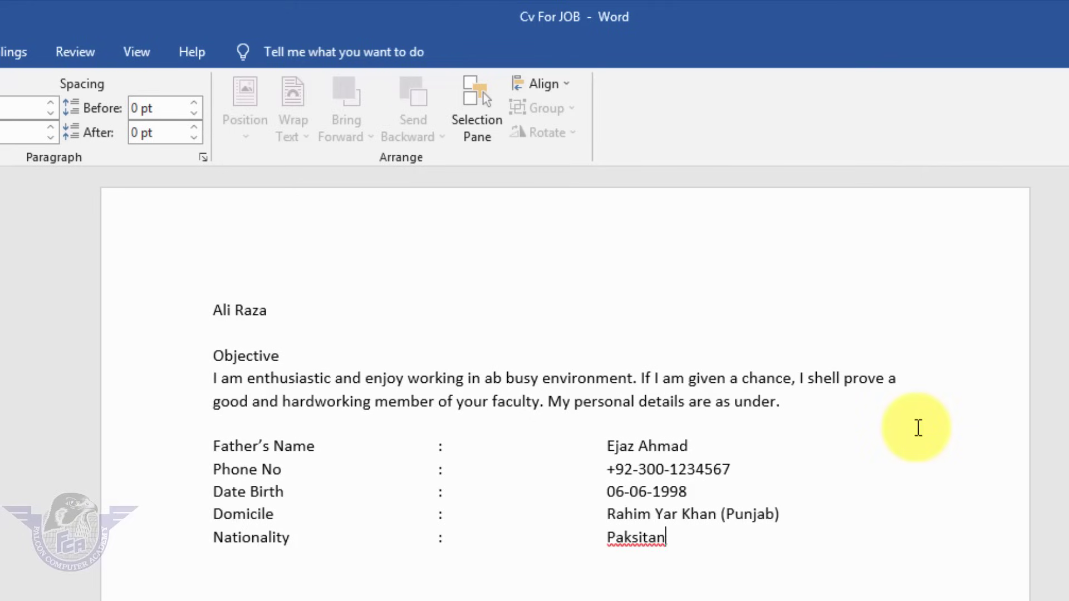
key(BackSpace)
key(BackSpace)
key(BackSpace)
key(BackSpace)
key(BackSpace)
text(istani)
key(Return)
text(Relgion)
key(BackSpace)
key(BackSpace)
key(BackSpace)
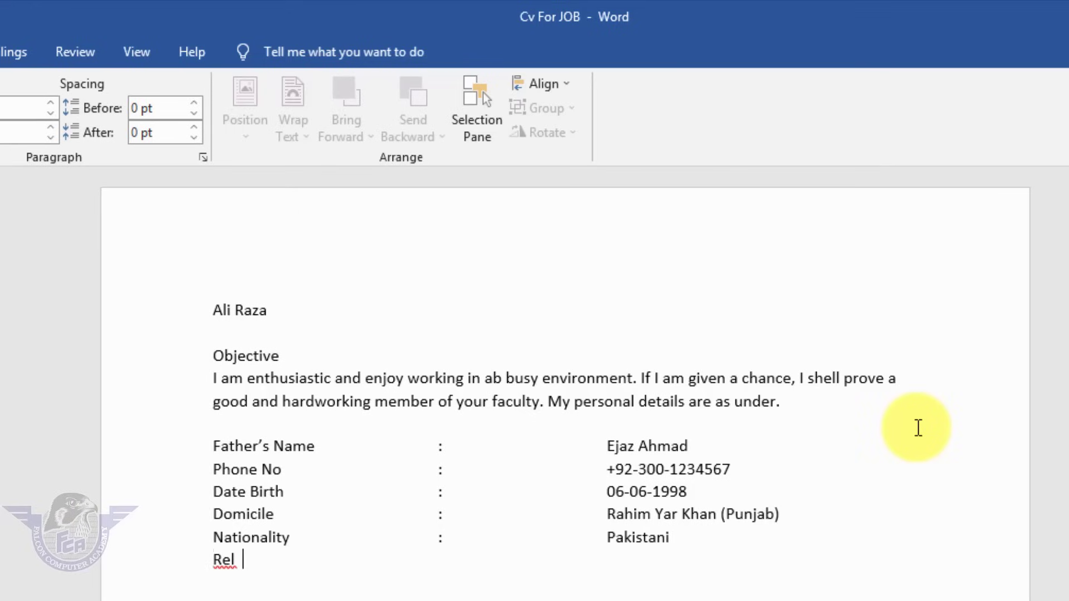
key(BackSpace)
text(igion)
key(Tab)
key(Tab)
text(:)
key(Tab)
key(Tab)
key(Tab)
text(Islam)
key(Return)
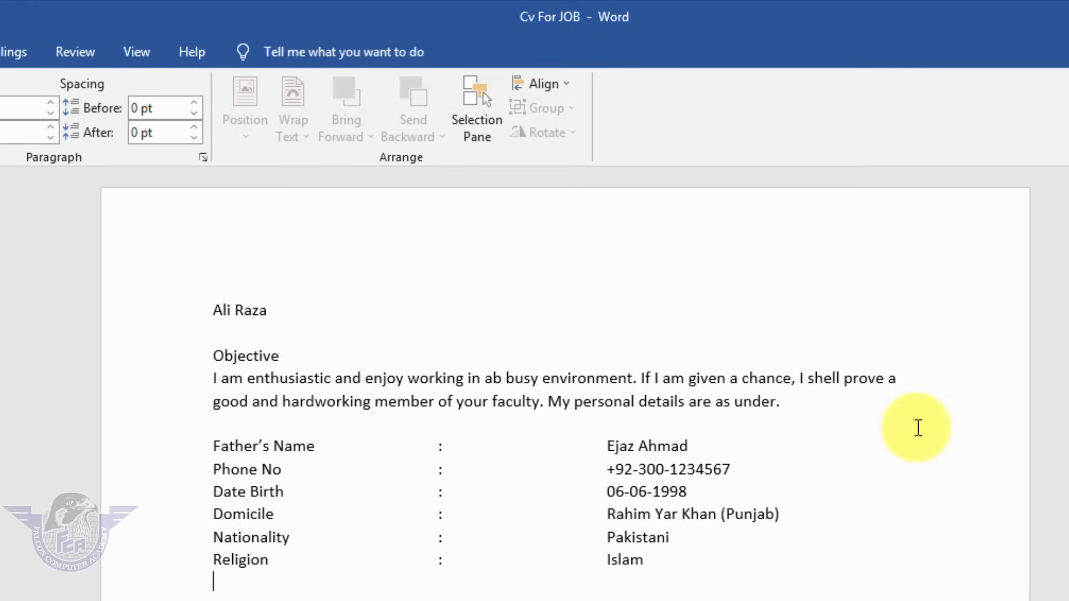
Step: Add the tab-aligned Address line, then start the Academic Qualification heading
text(Ad)
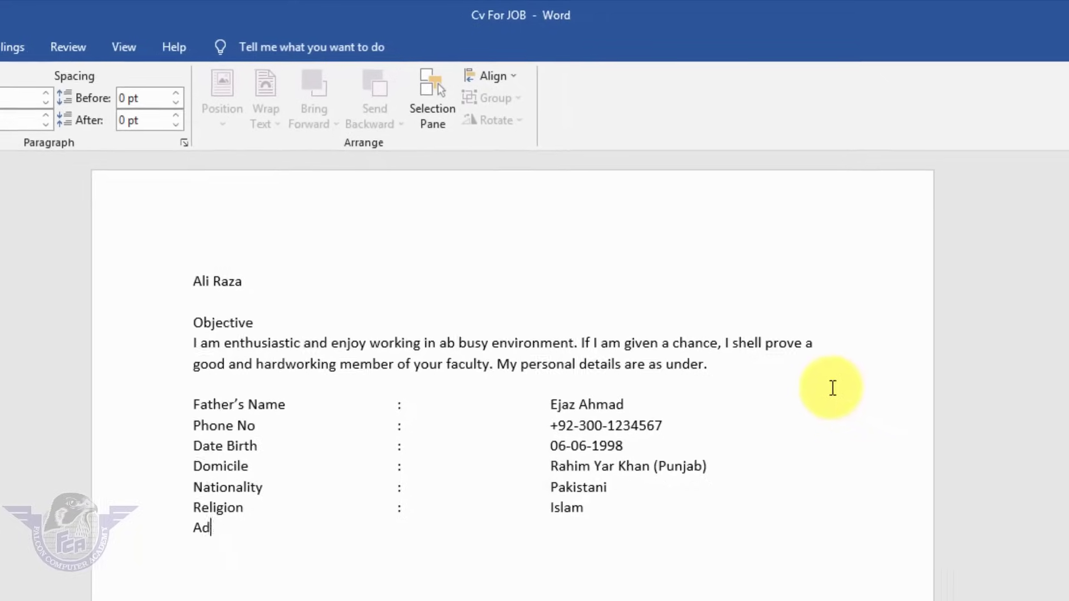
text(dress)
key(Tab)
key(Tab)
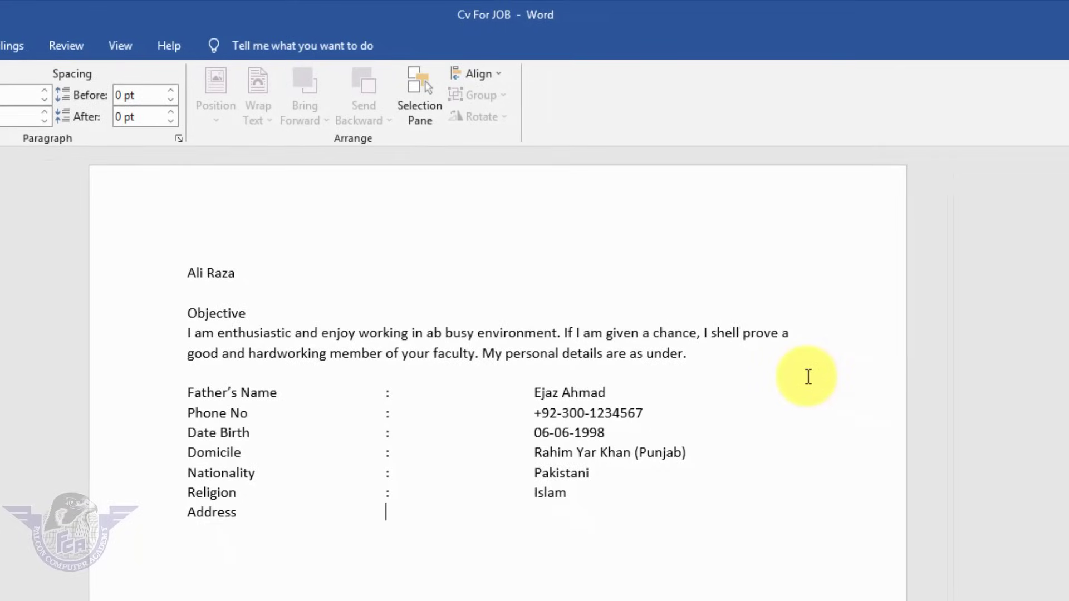
text(:)
key(Tab)
key(Tab)
key(Tab)
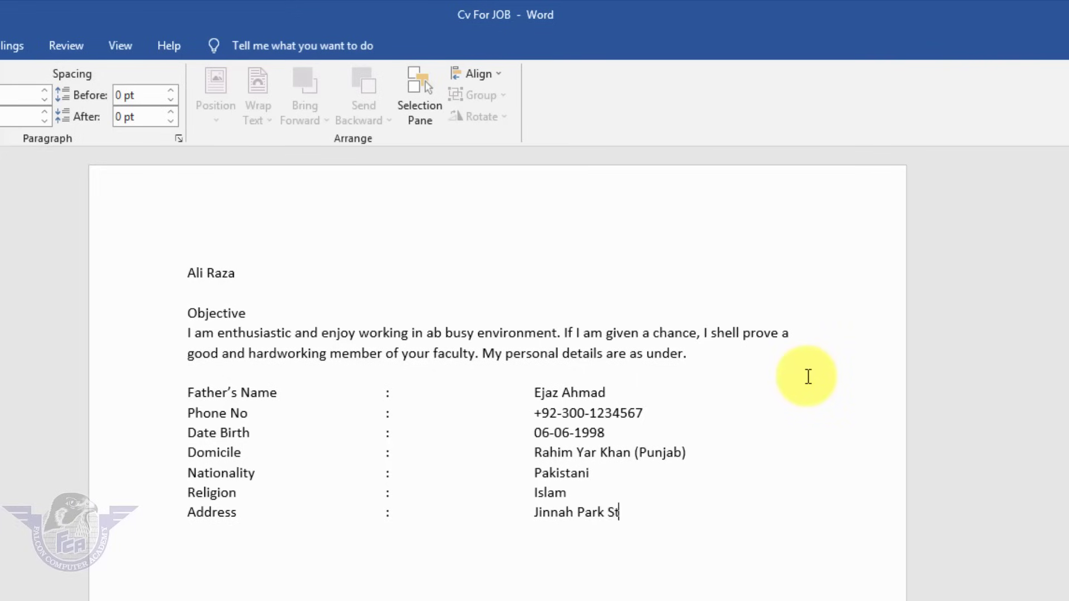
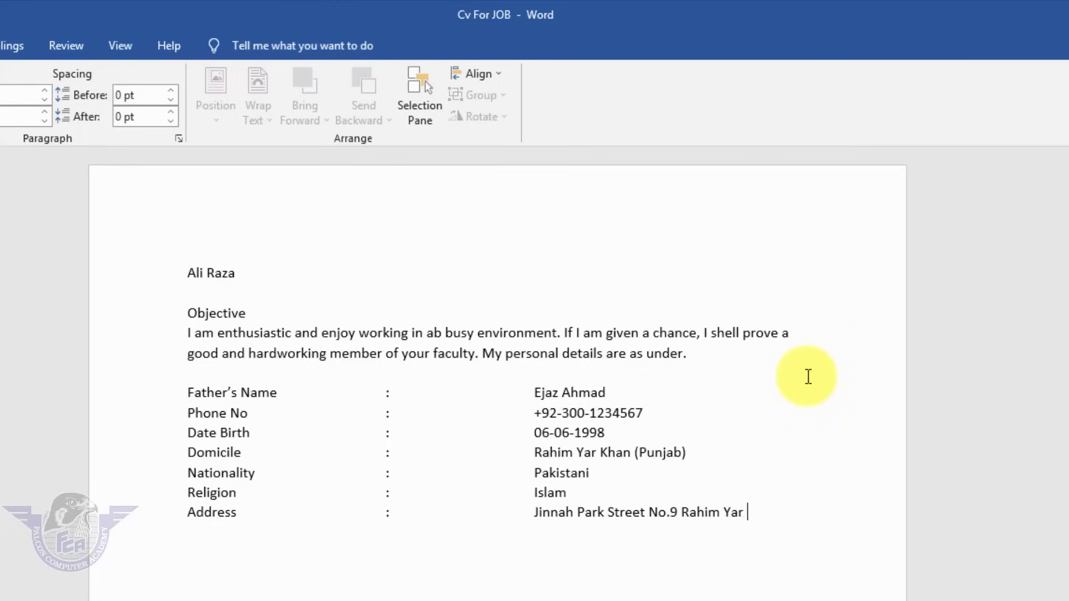
key(Return)
text(Acad)
text(emic Q)
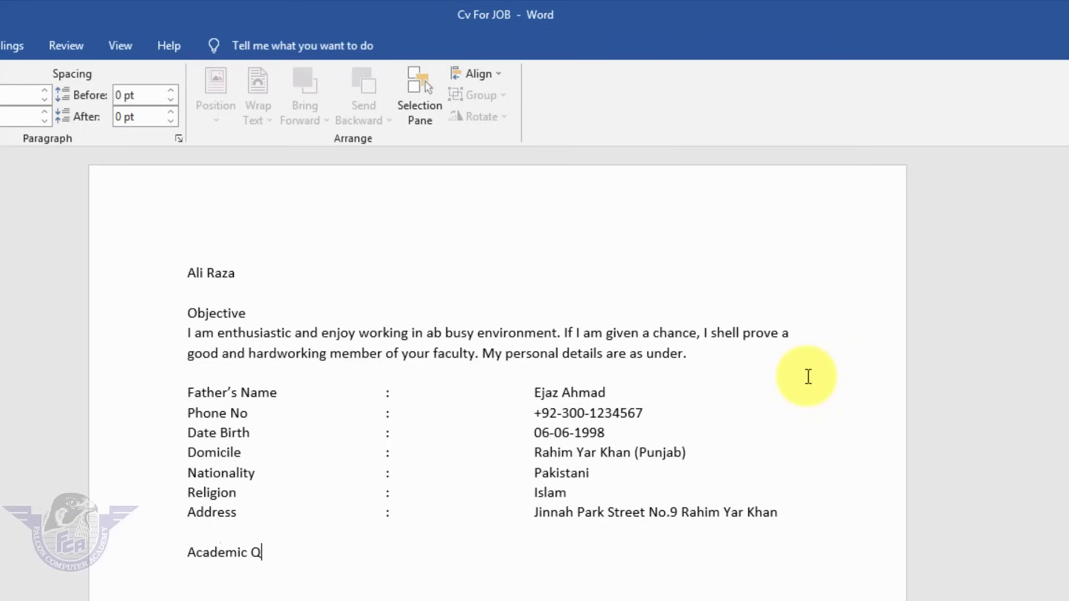
text(ualit)
text(fication )
text(:)
Step: Below the heading, insert a table with 4 columns and 4 rows via Insert Table
key(Return)
key(Return)
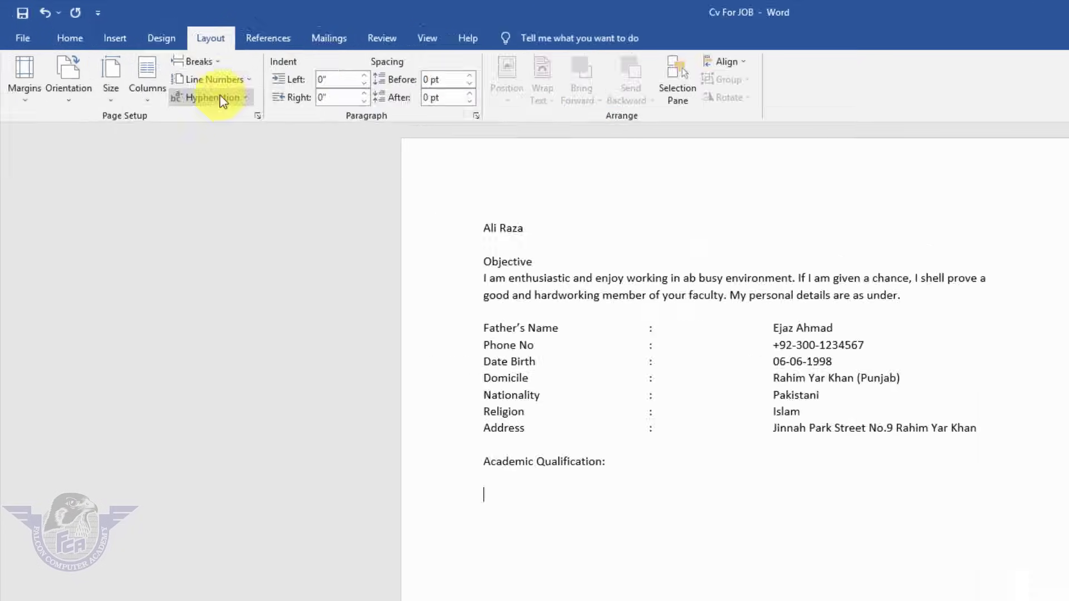
click(174, 61)
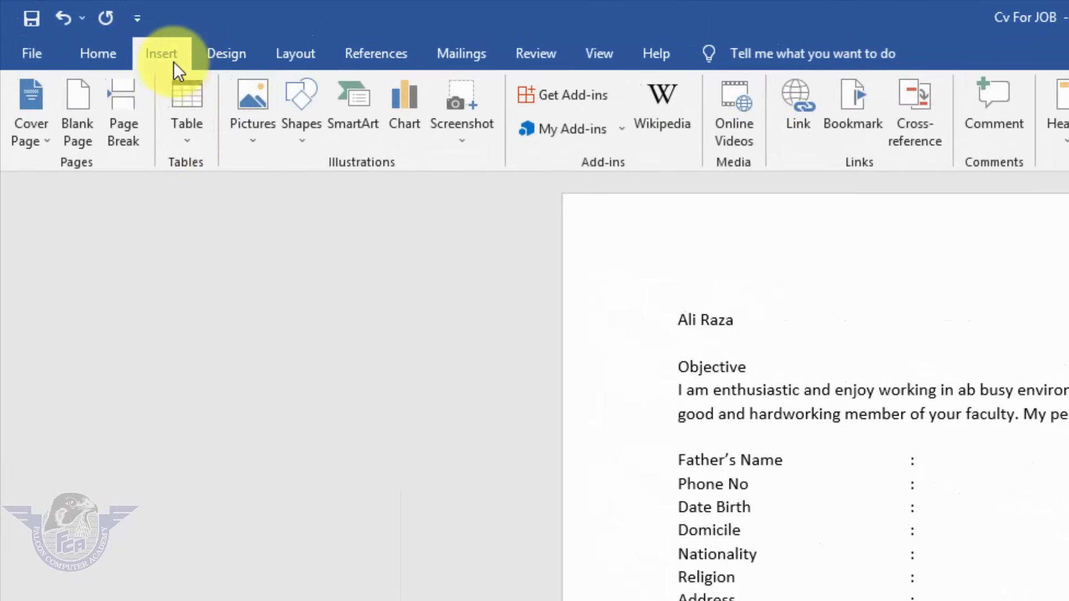
click(189, 130)
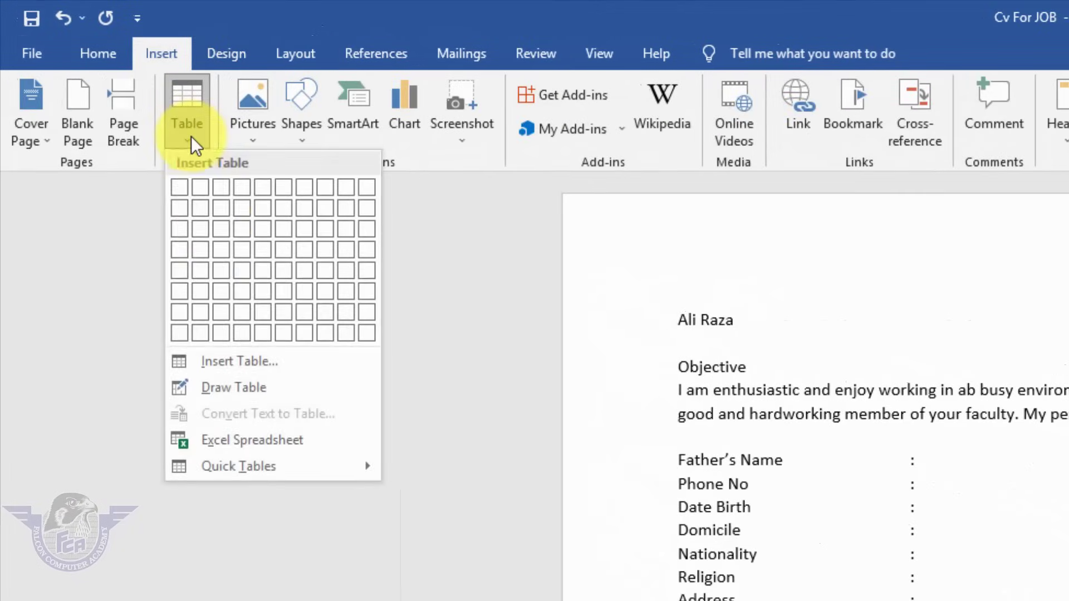
click(251, 361)
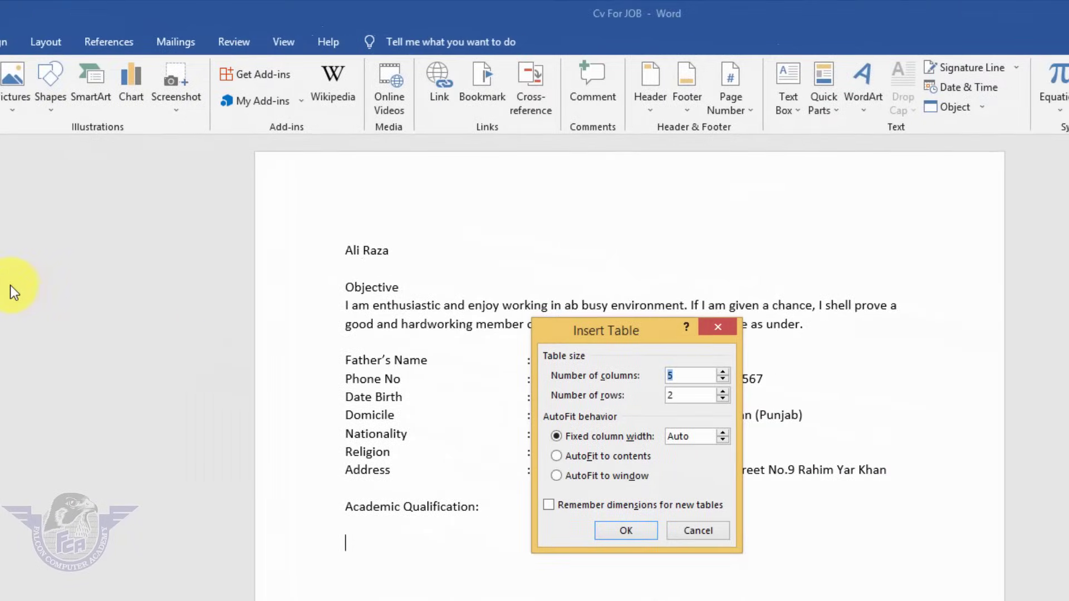
text(4)
key(Tab)
text(4)
key(Return)
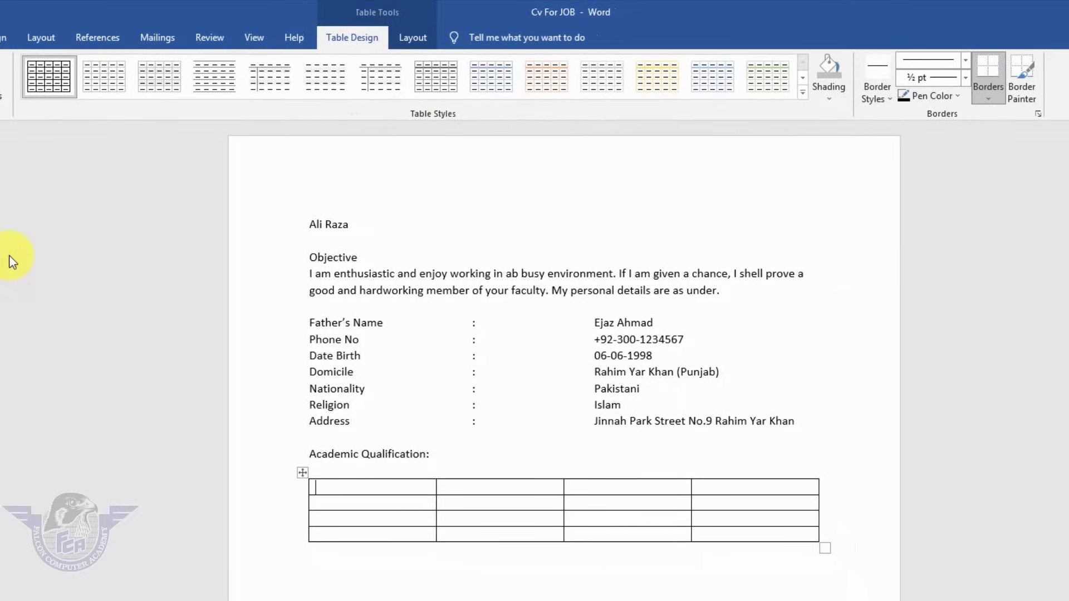
Step: Type the header row: Degree, Board / University, Year, Marks
text(Degr)
text(ee)
key(Tab)
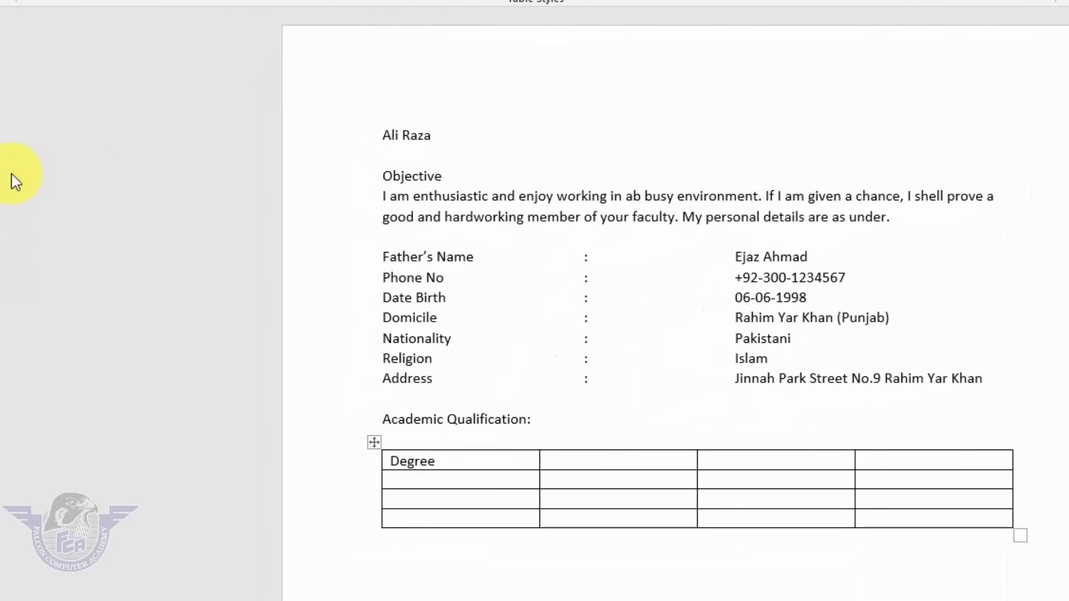
text(Board )
text(/ )
text(Univers)
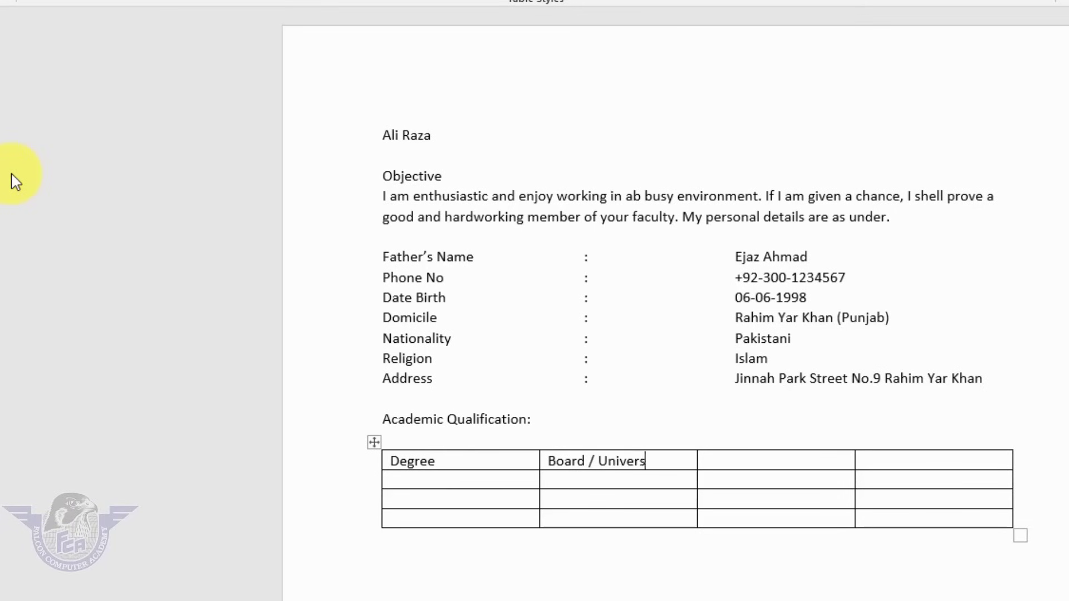
text(ity)
key(Tab)
text(Y)
text(ear)
key(Tab)
text(Mark)
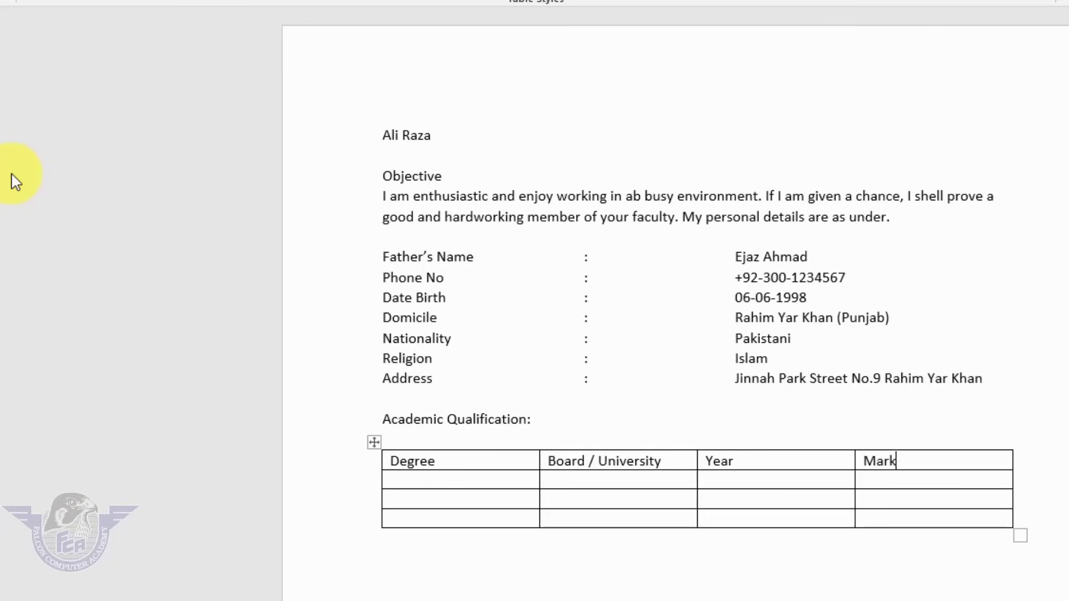
text(s)
Step: Fill the B.A row (IUB, 2013, 586/800) and I.C.S row (BISE, 2011, 755/1100)
key(shift+Tab)
text(B.A )
text(IUB)
key(Tab)
text(2013)
key(Tab)
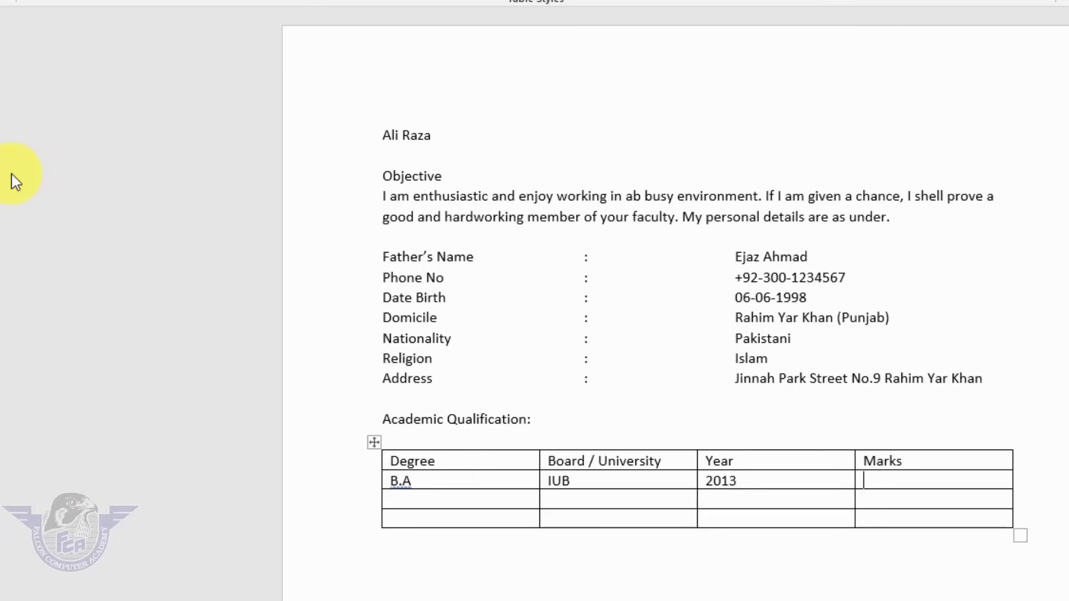
text(5)
text(86)
text(/)
text(800)
text(I.C.)
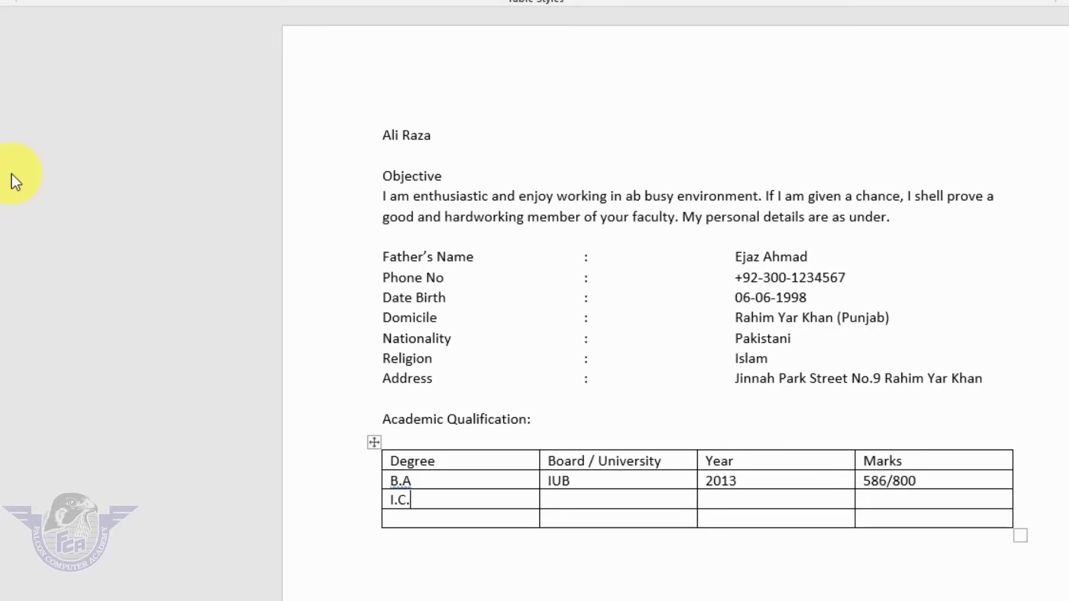
text(S)
key(Tab)
text(BISE)
key(Tab)
text(2011)
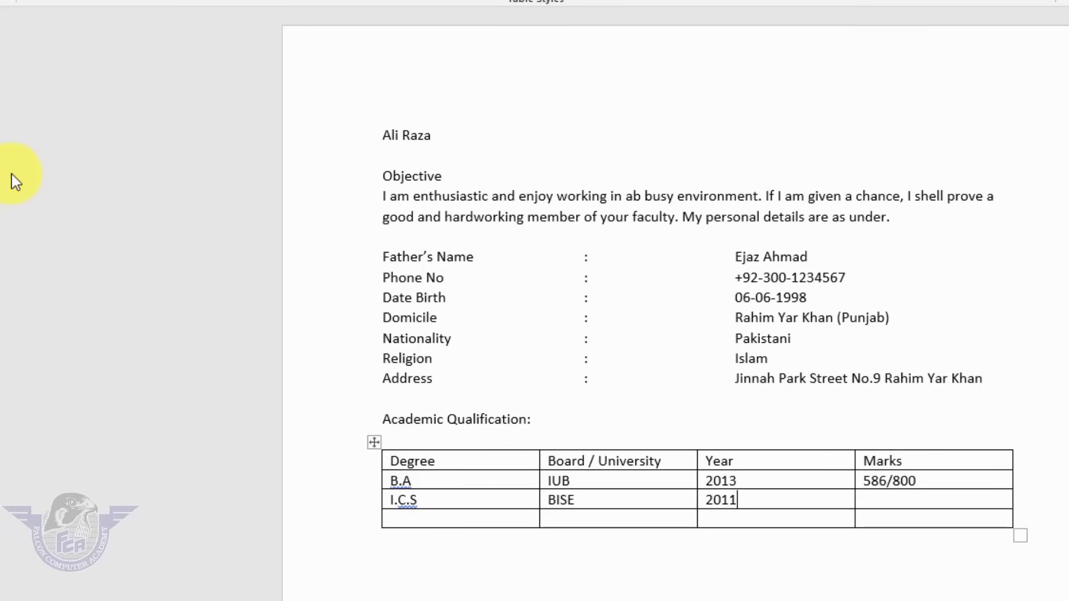
key(Tab)
text(755)
text(/)
text(110)
text(0)
Step: Fill the last row with Metric, BISE, its year and marks out of 850
key(Tab)
text(Metr)
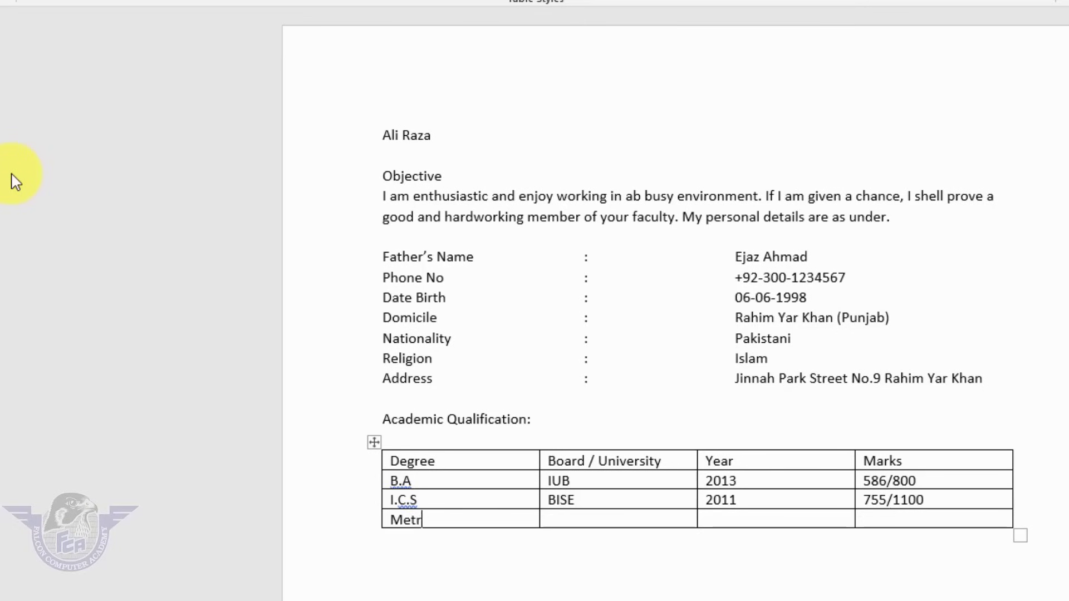
text(ic)
key(Tab)
text(B)
text(ISE)
key(Tab)
text(2009)
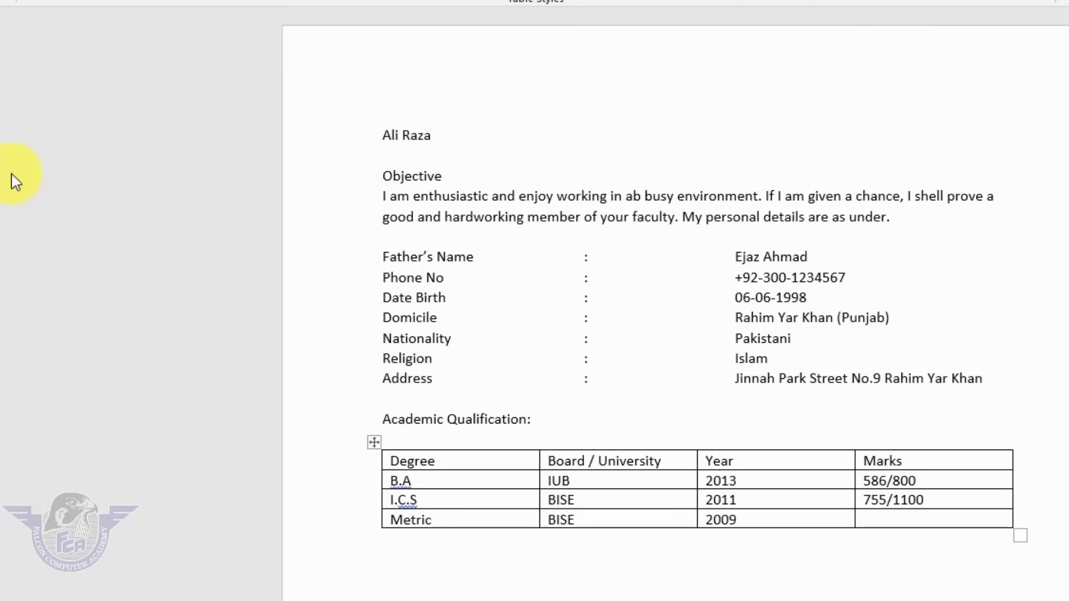
text(75)
key(Left)
text(35)
text(/)
text(850)
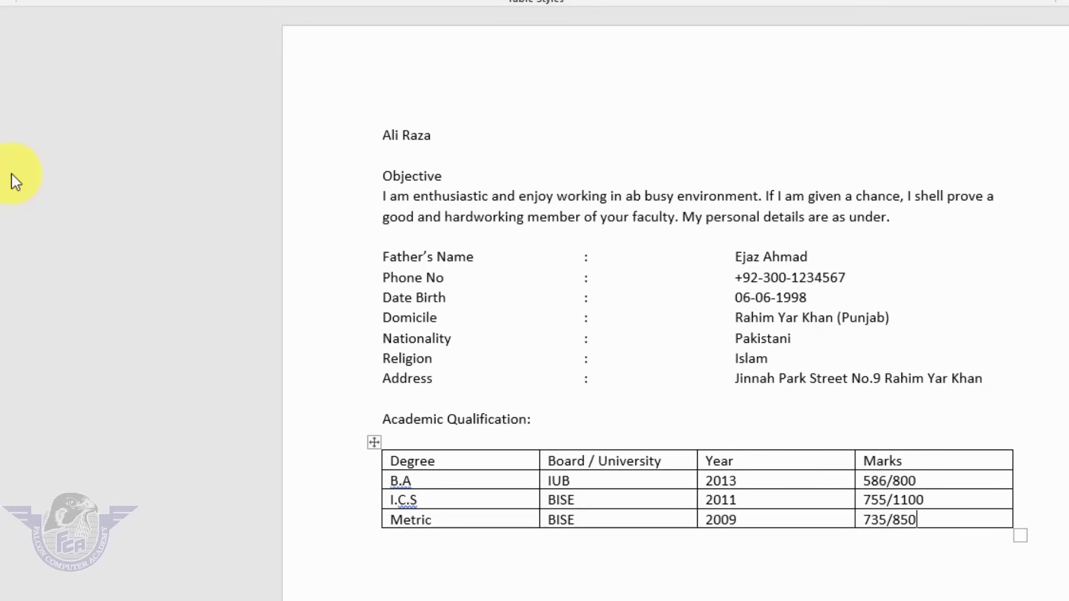
Step: Below the table, type 'Computer Skills: Office Management' and the list from MS Word to Projects
click(489, 562)
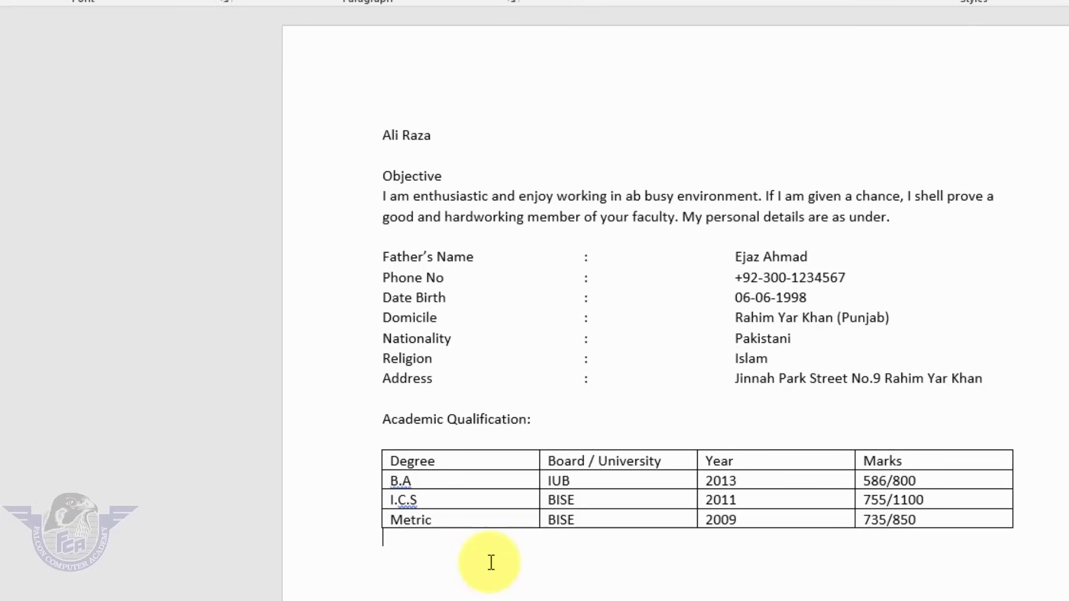
key(Return)
text(Comp)
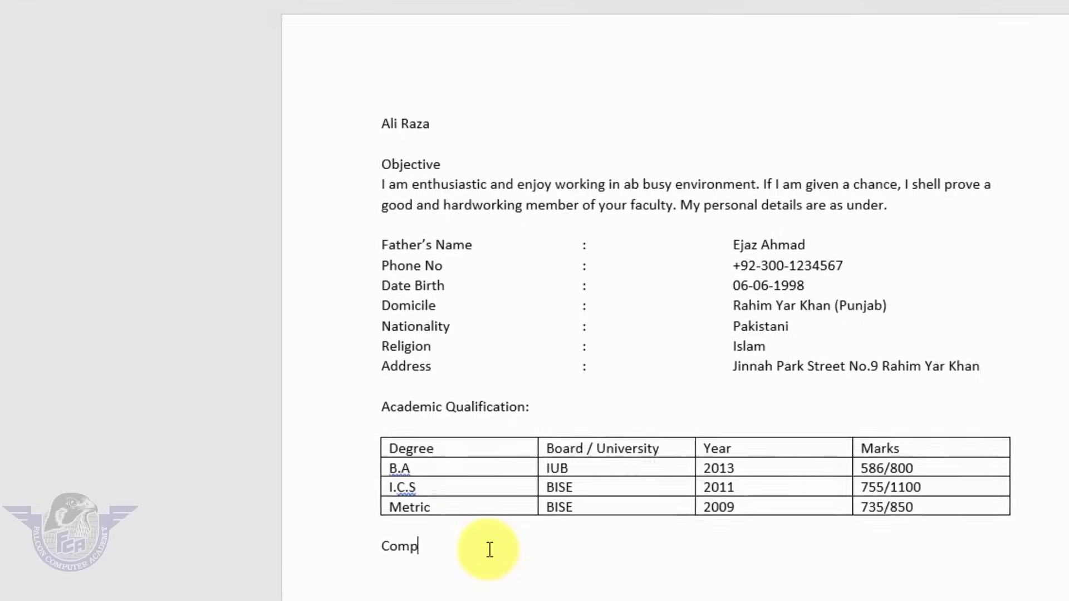
text(uter Skills:  )
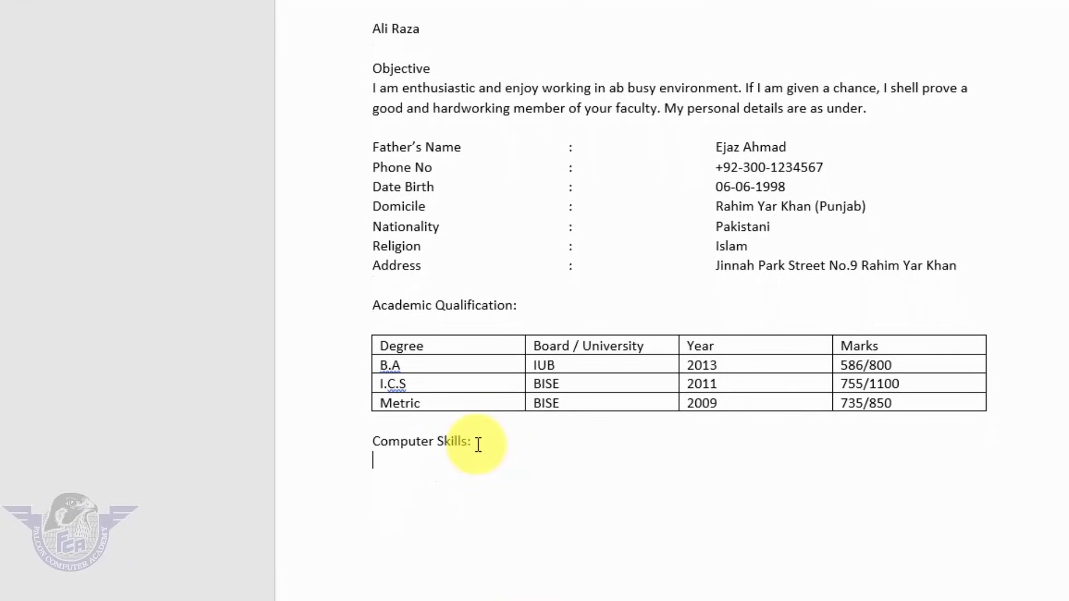
text(Office )
text(Manageme3nt)
key(BackSpace)
key(BackSpace)
key(BackSpace)
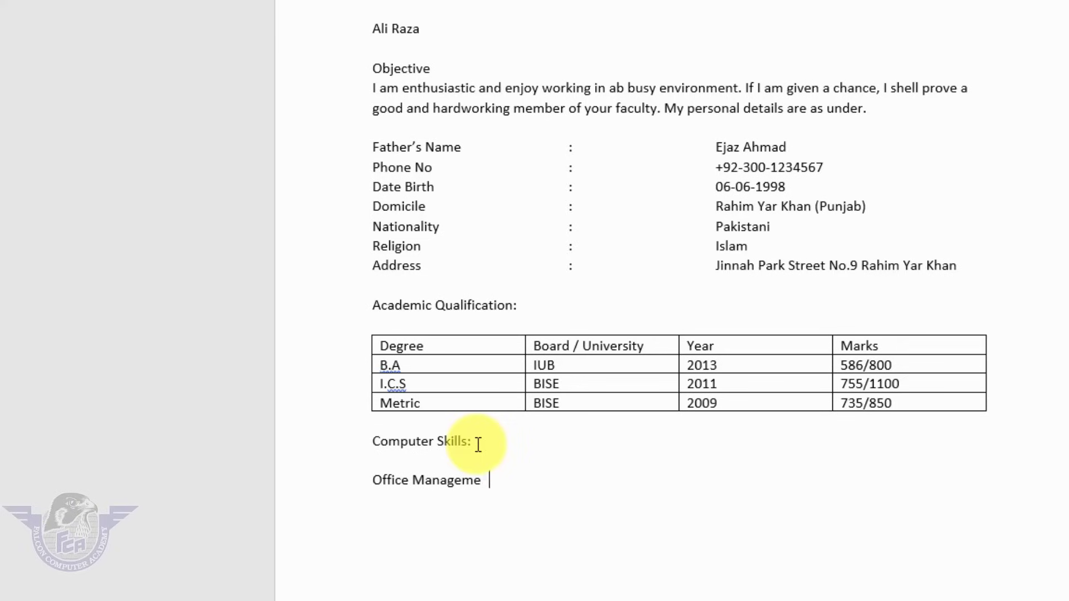
text(nt)
key(Return)
text(MS)
key(BackSpace)
text(Word)
text(, MS Excel)
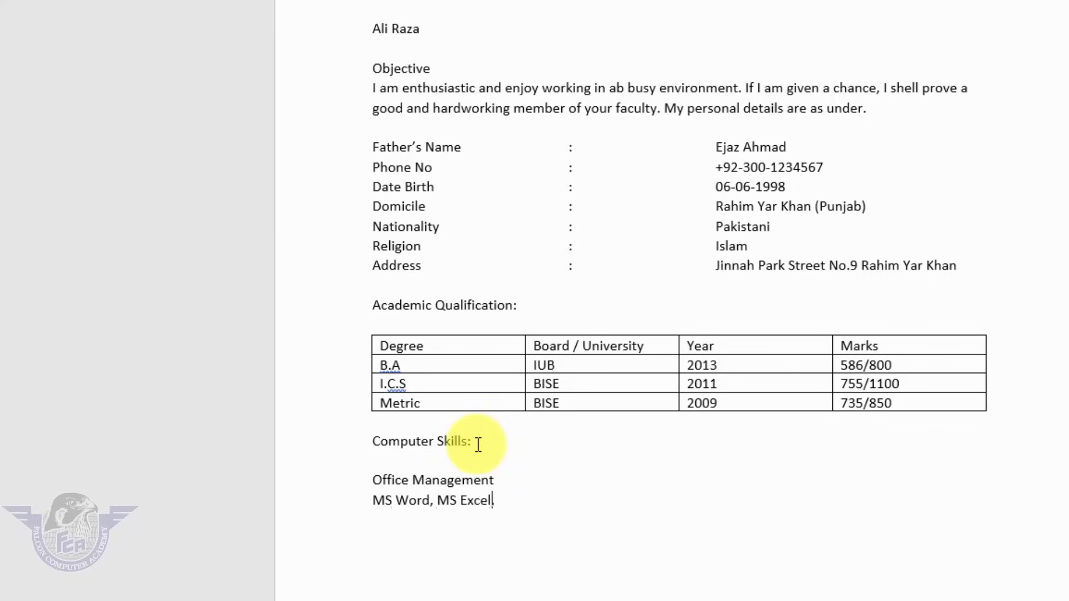
text(, MS Po)
text(werPOint,)
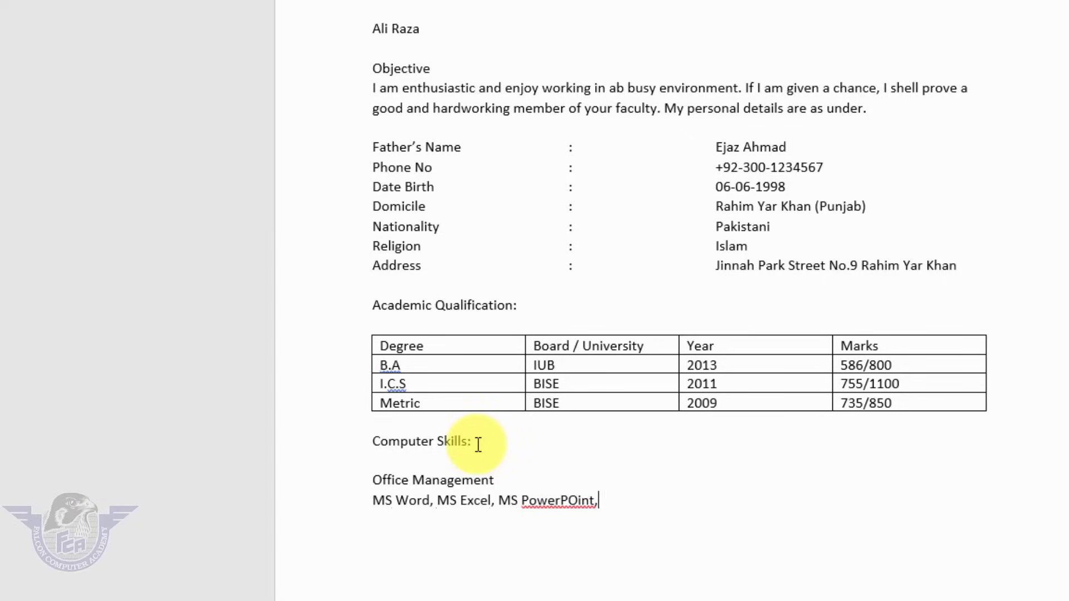
key(BackSpace)
key(BackSpace)
key(BackSpace)
text(oint,)
text(Inpage, Typin)
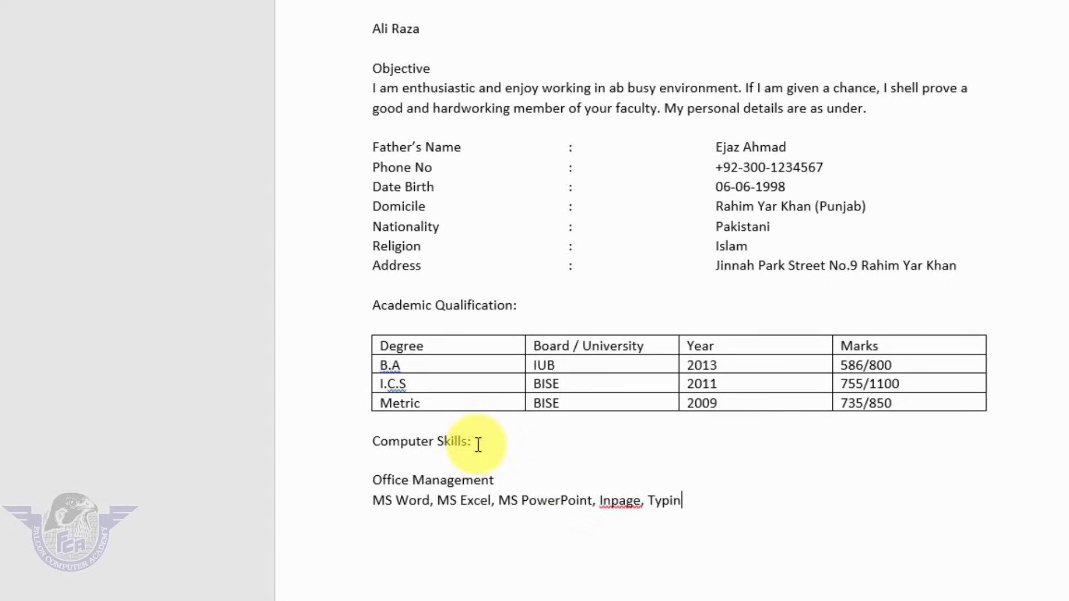
text(g, Printing, Scan)
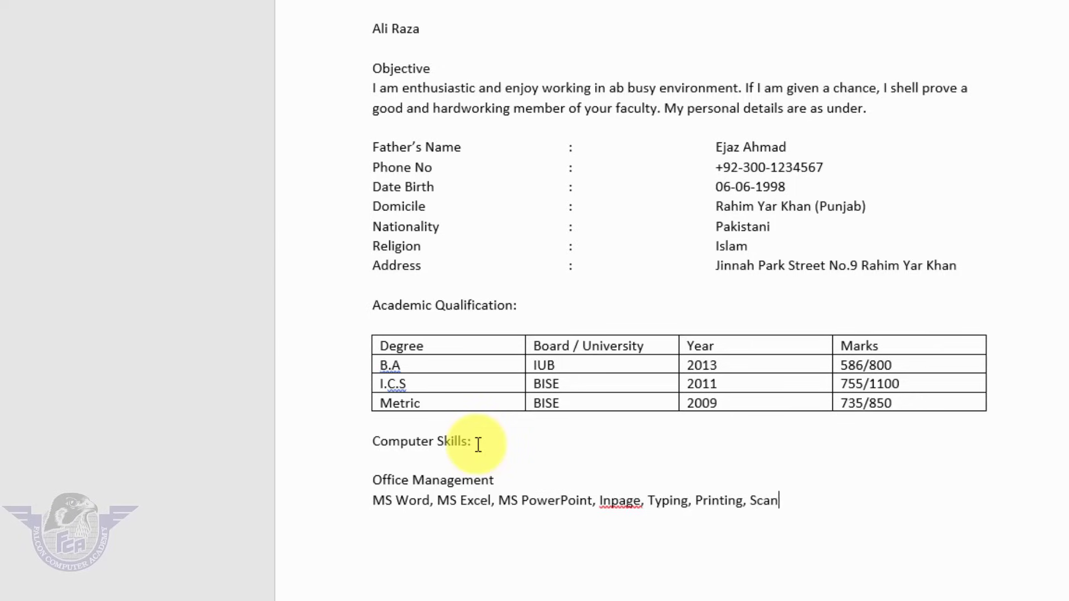
text(ning, Installation)
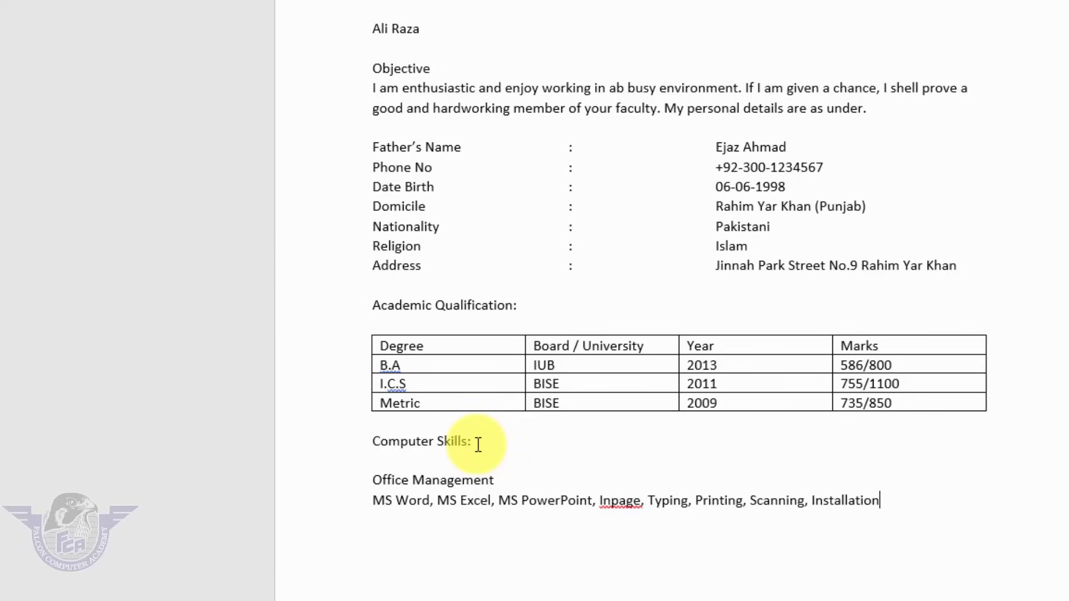
text(INternet ,)
text( Job Tra)
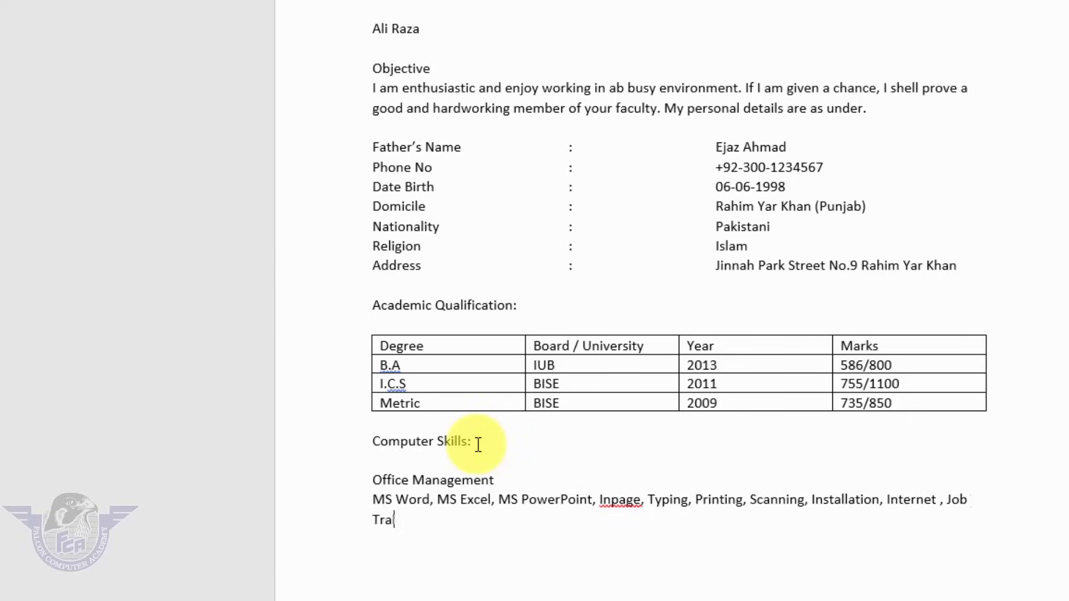
text(ining, Proj)
text(ects.)
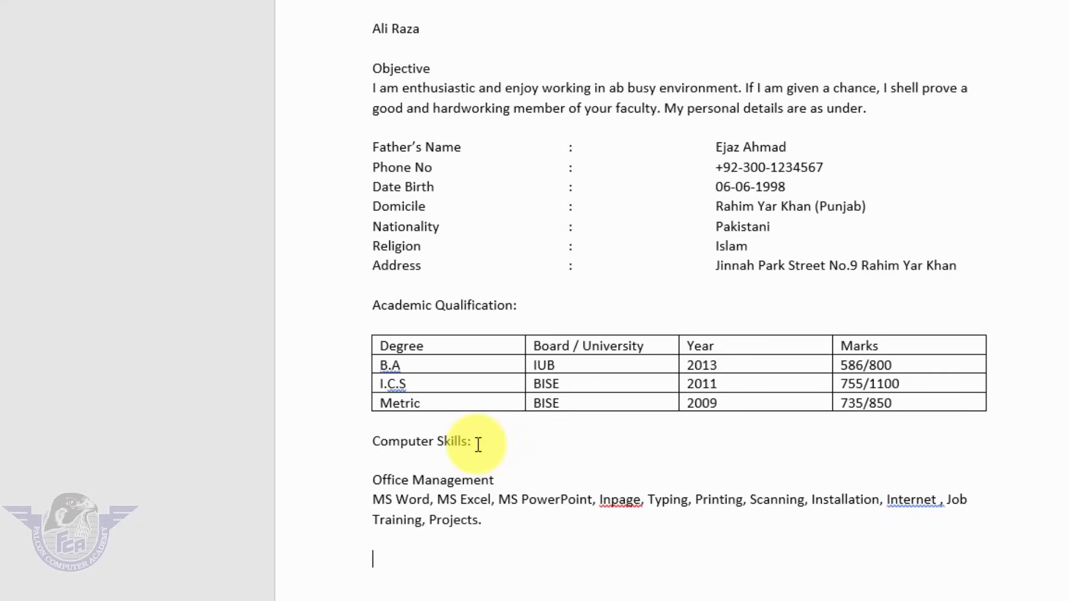
text(peri)
text(ence :)
Step: Add '2 Year Teaching Experience in City Grammar High School.' under the Experience heading
key(Return)
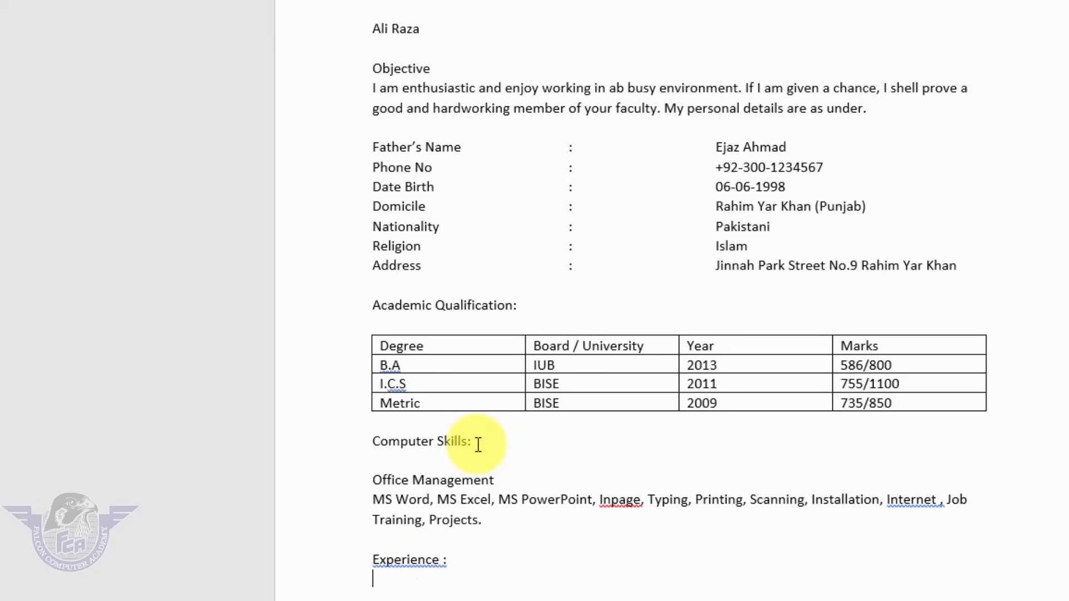
key(BackSpace)
key(BackSpace)
key(BackSpace)
text(:)
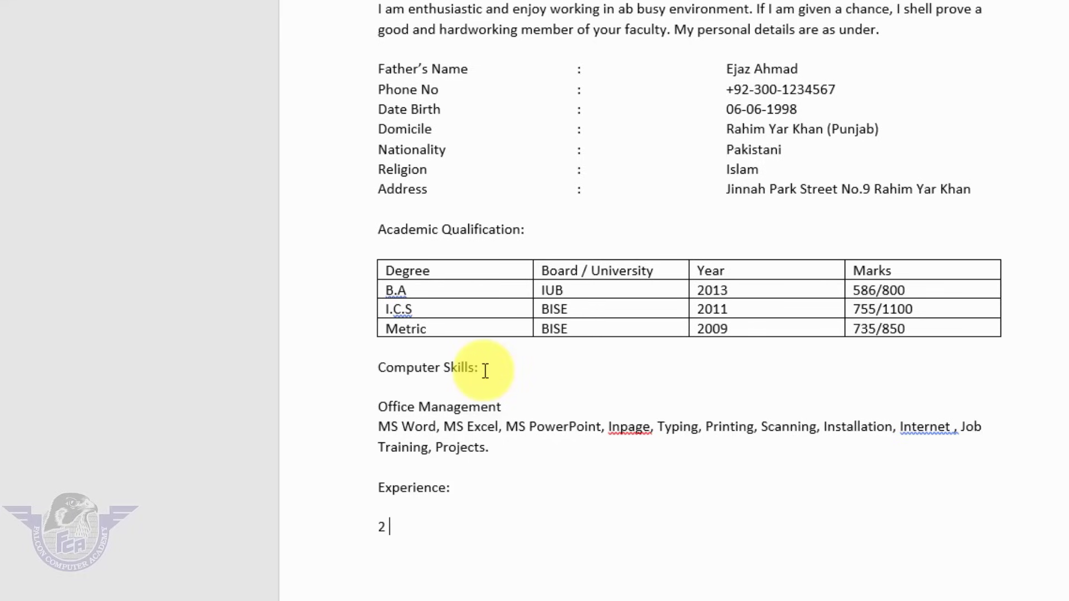
text( YearTeach)
text(ing Experienc)
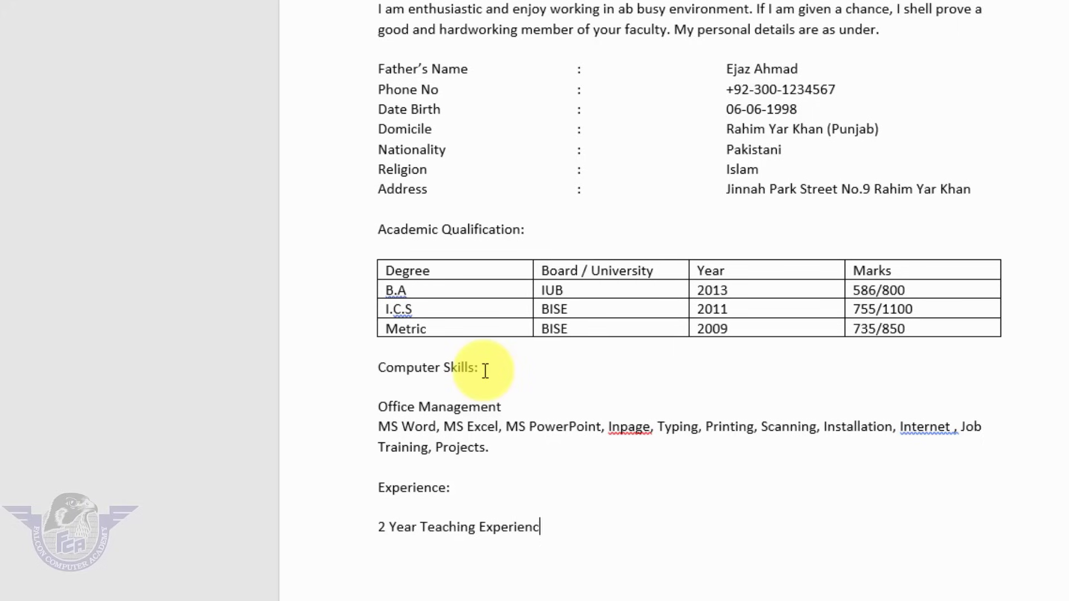
text(e in City G)
text(rammar High)
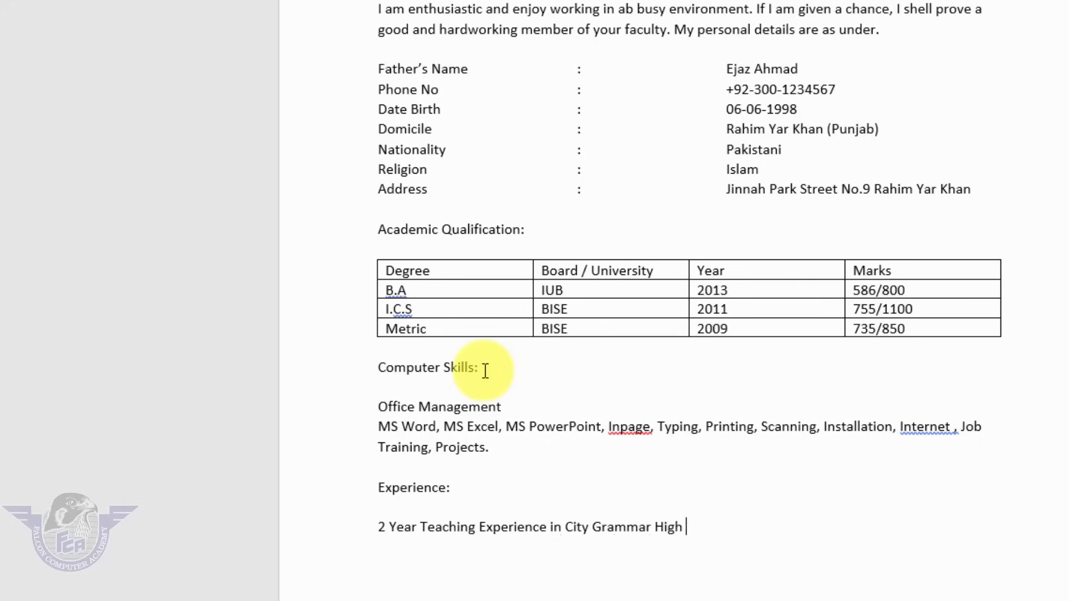
text( School)
Step: List the hobbies Books Reading, Playing Cricket and Watching Movies under Hobbies
text(Hop)
text(b)
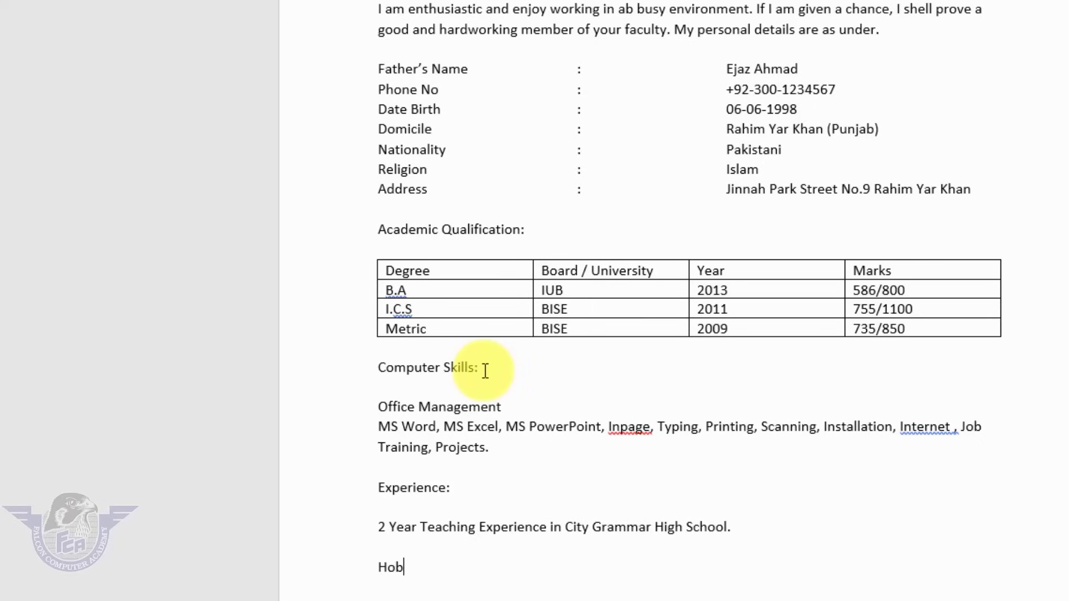
text(bies:)
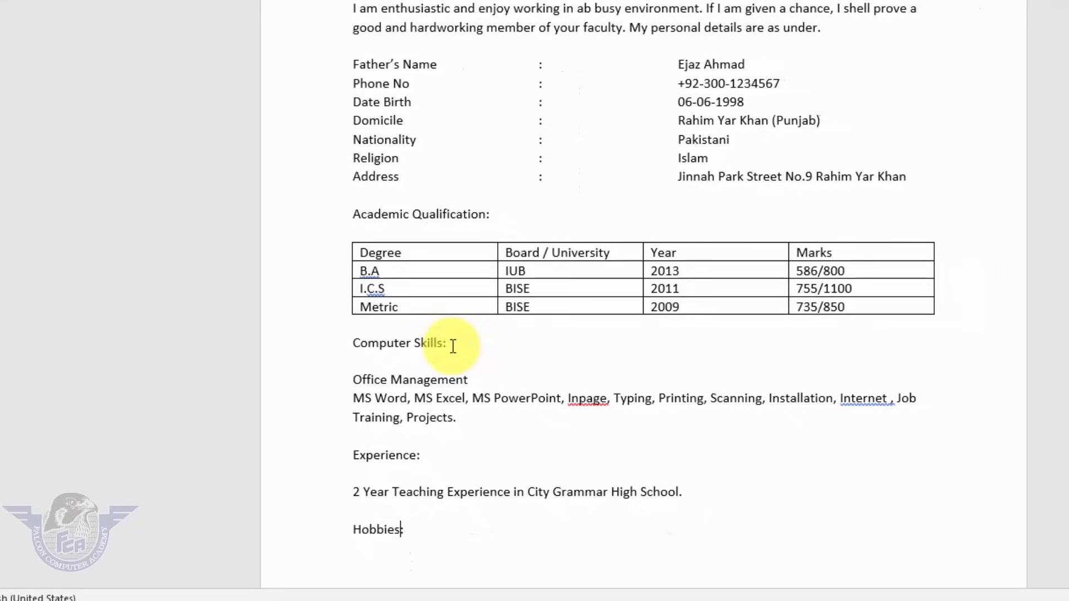
text(Re)
key(BackSpace)
key(BackSpace)
text(oa)
text(ks Rea)
text(ding)
key(Return)
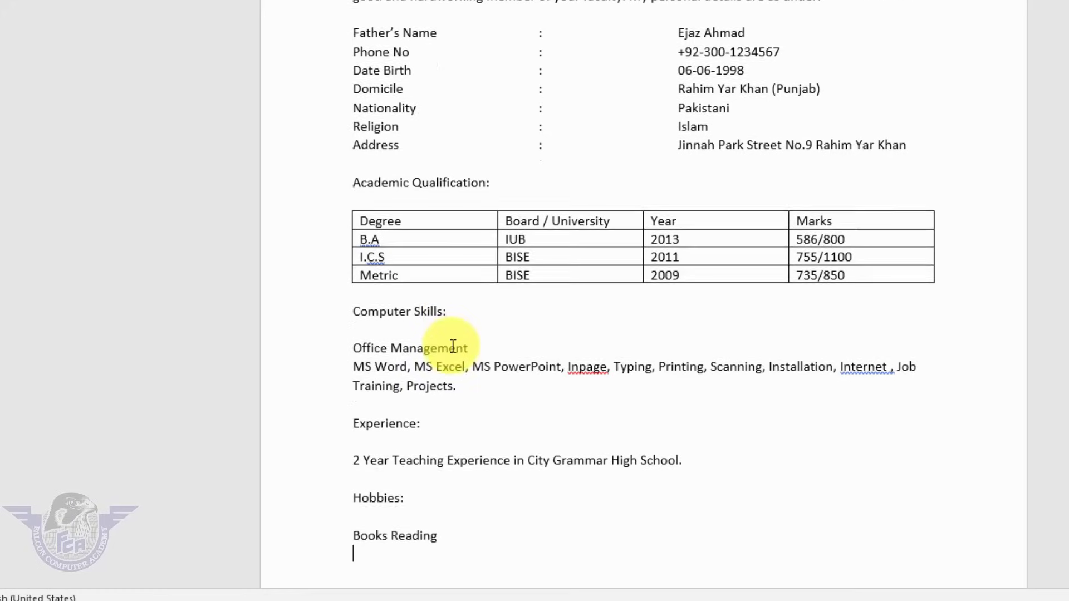
text(Playin)
text(g Cric)
text(ket )
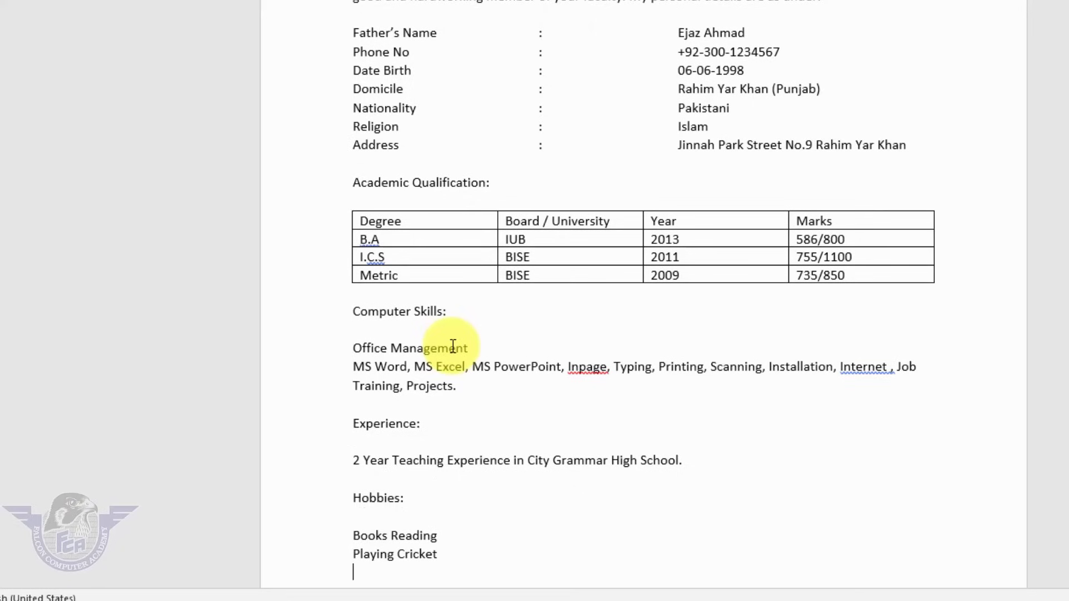
text(Watching Movi)
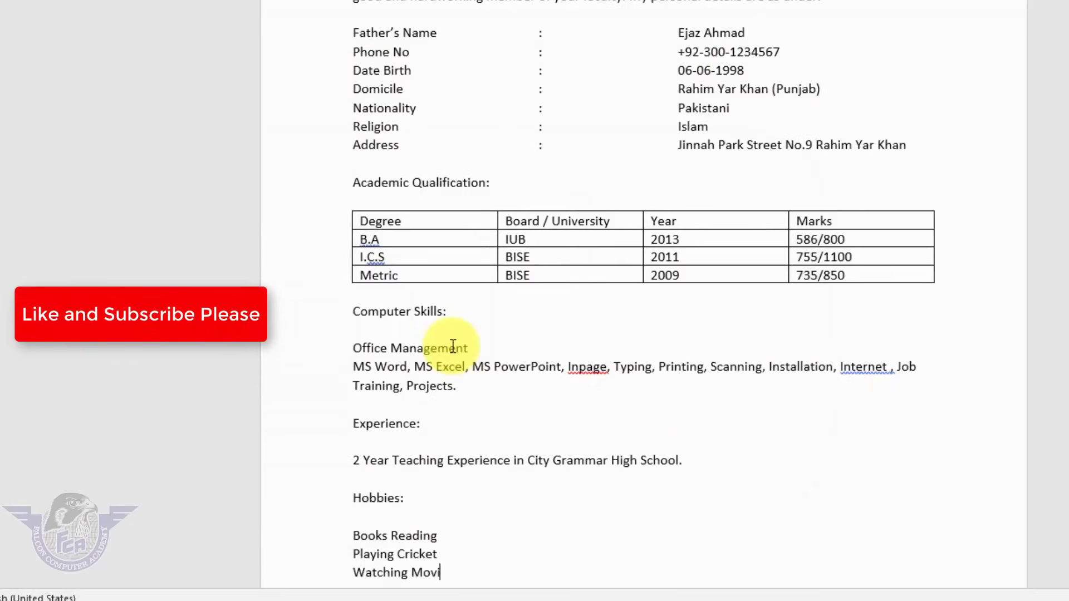
text(es)
Step: Add a Languages: heading listing Urdu, English and Punjabi on separate lines
key(Return)
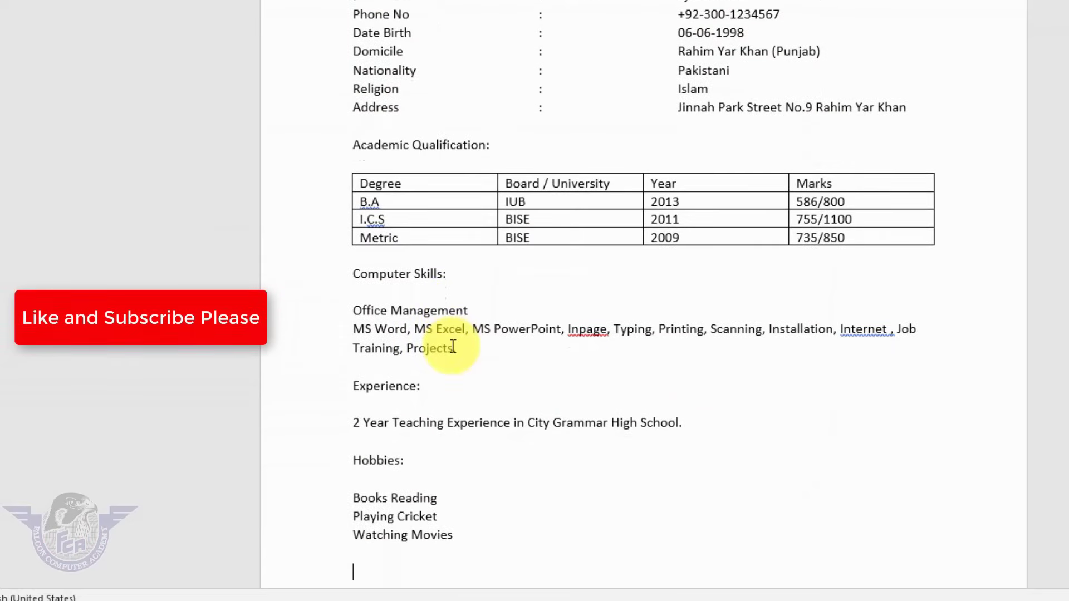
text(Languag)
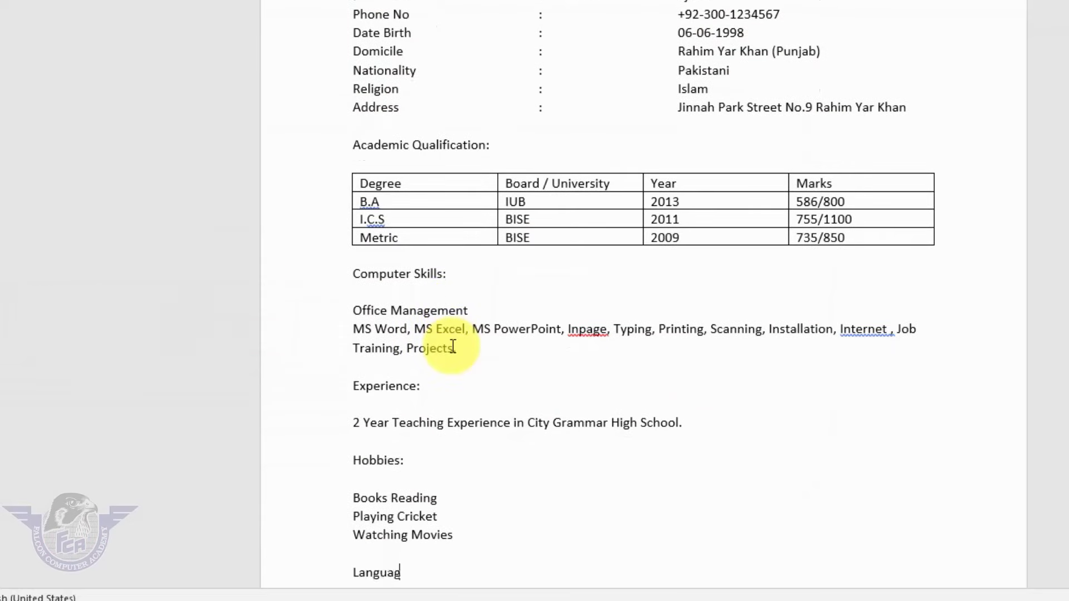
text(es:)
key(Return)
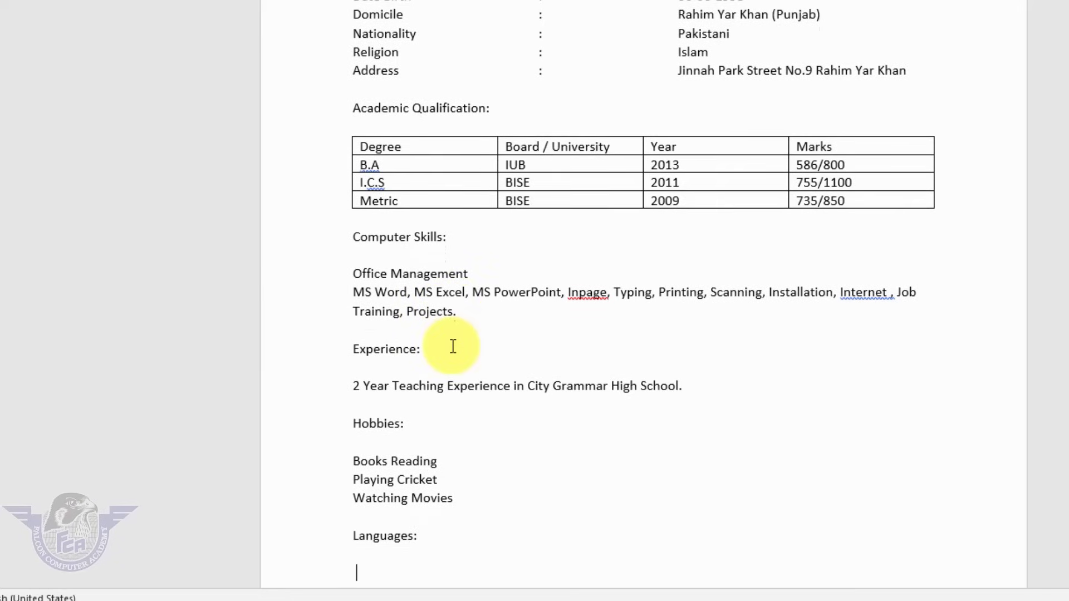
text(Urdu)
key(Return)
text(En)
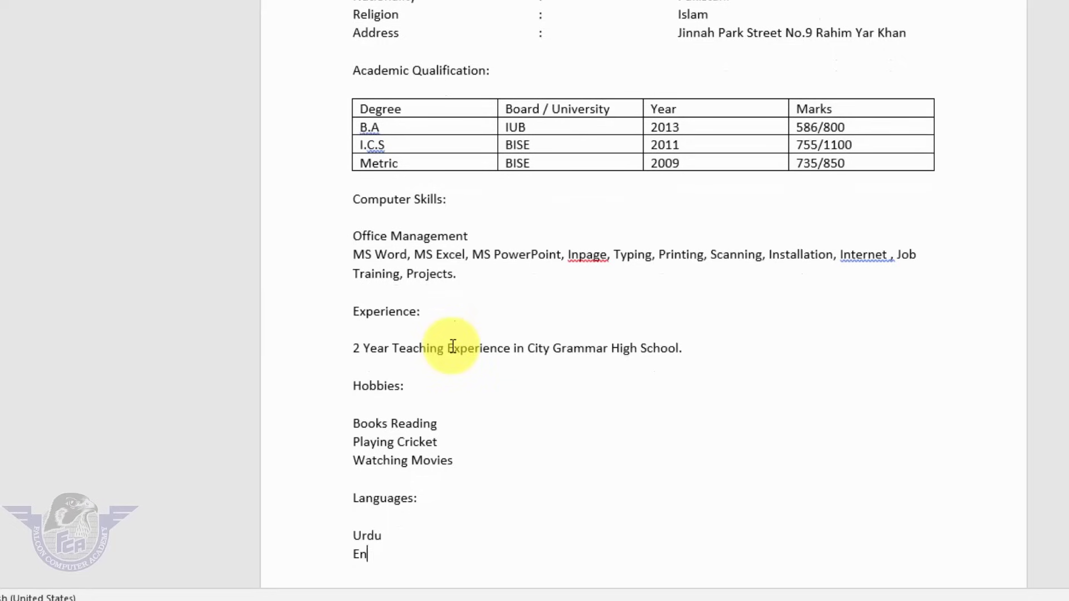
text(glsi)
key(BackSpace)
text(ish Pu)
text(njabi)
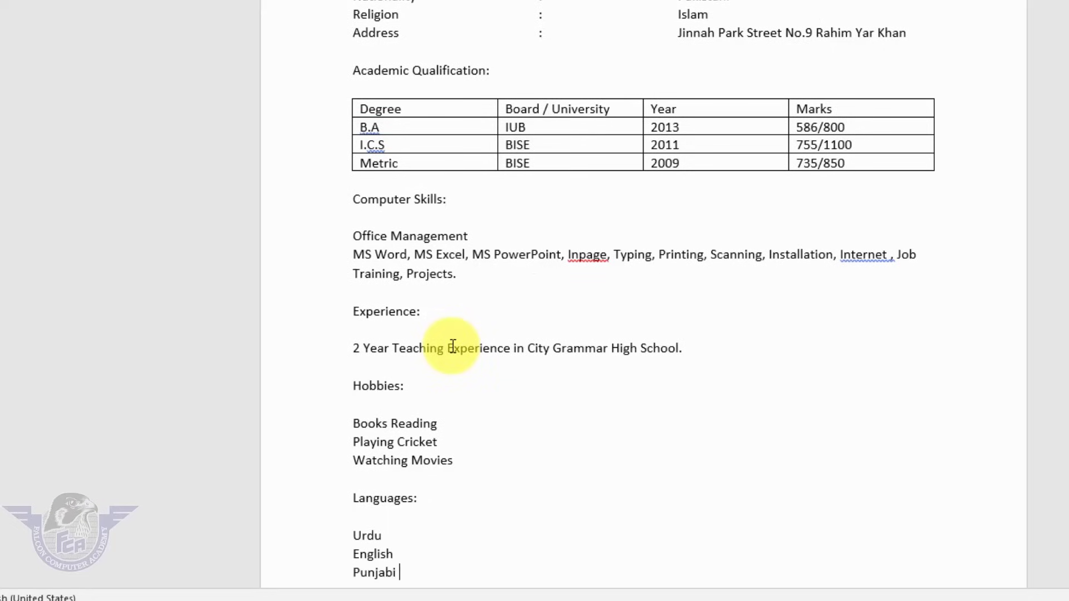
key(Return)
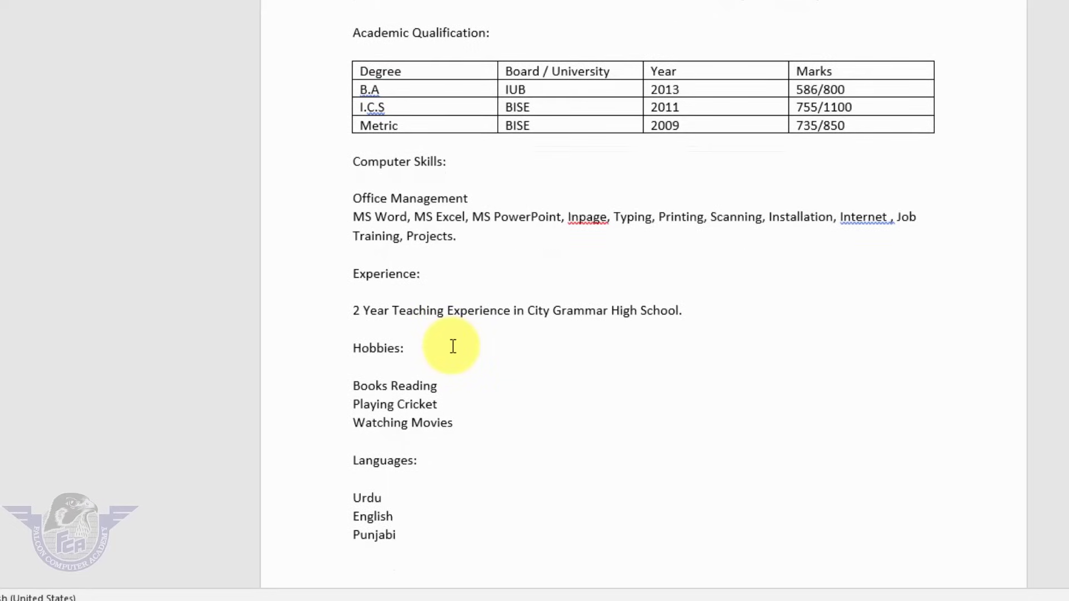
Step: Add a Reference heading followed by 'Reference will be furnished on Demand.'
text(Reference:)
key(Return)
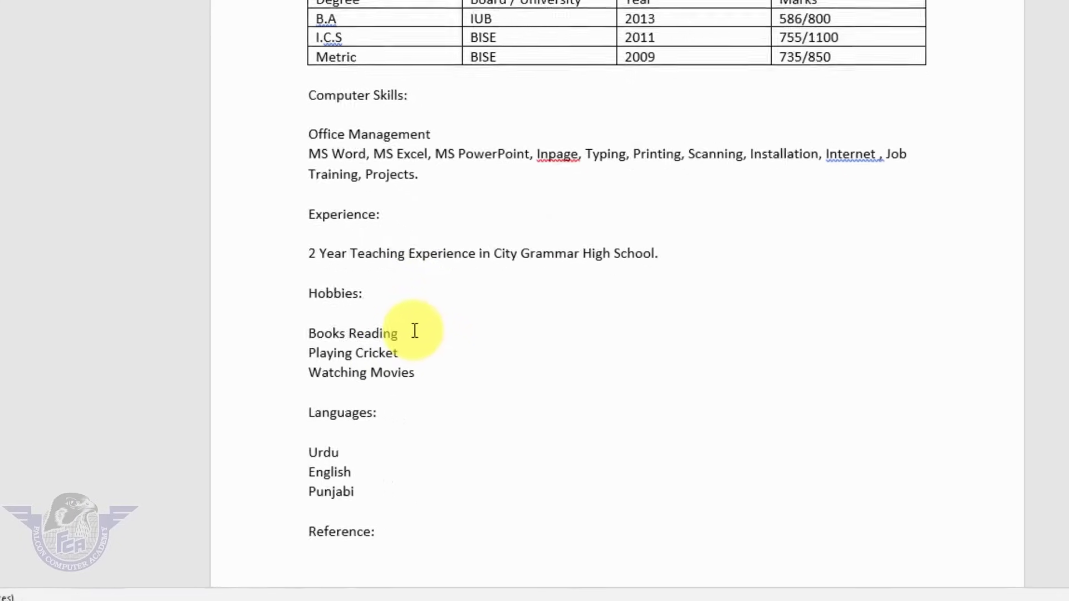
text(Refe)
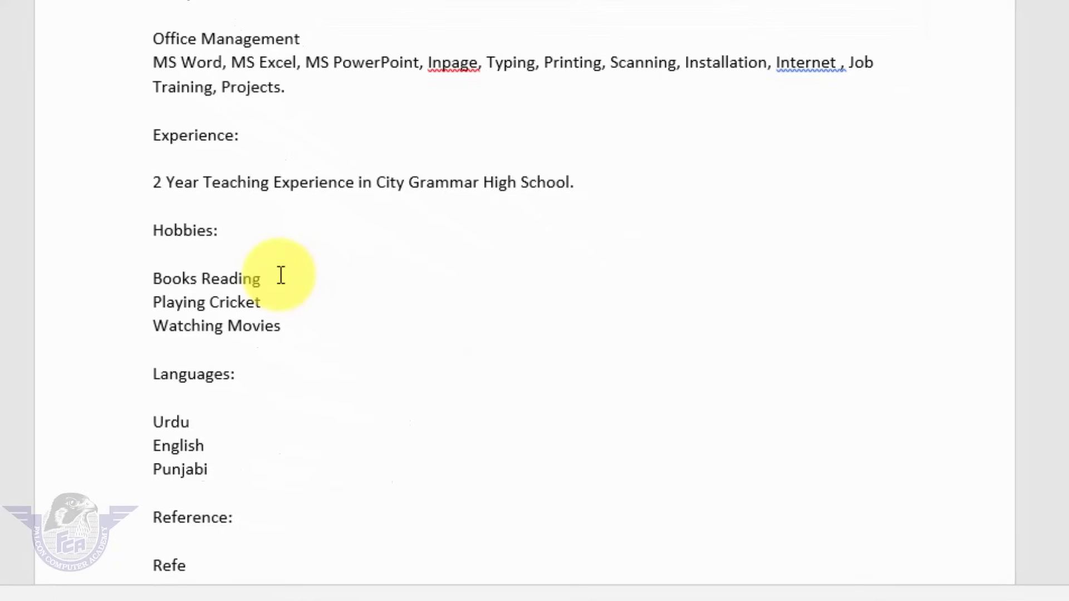
text(rence)
text( will b)
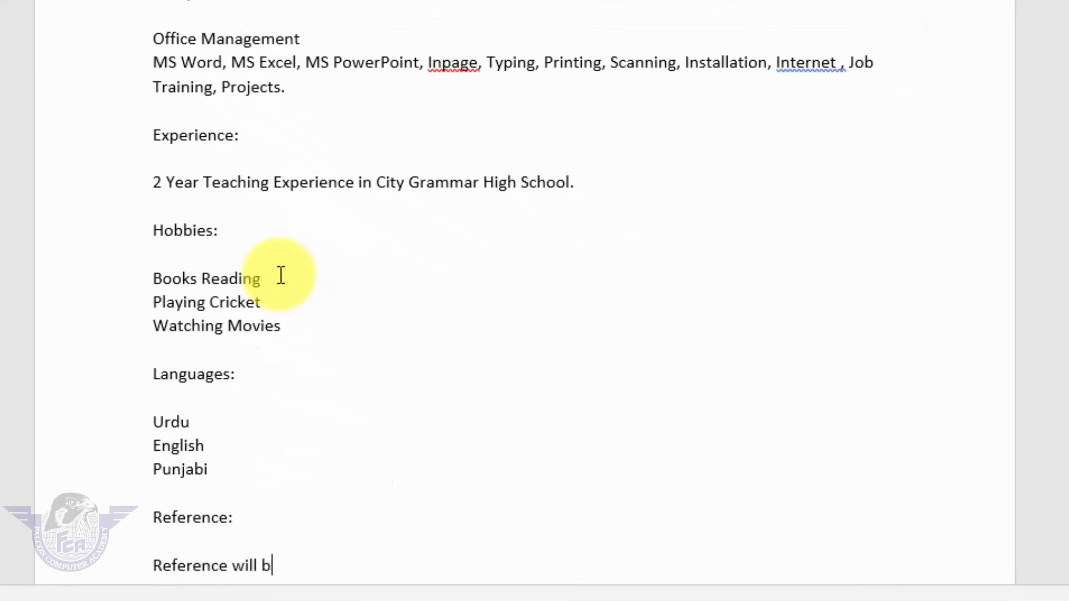
text(e furnis)
text(hed on )
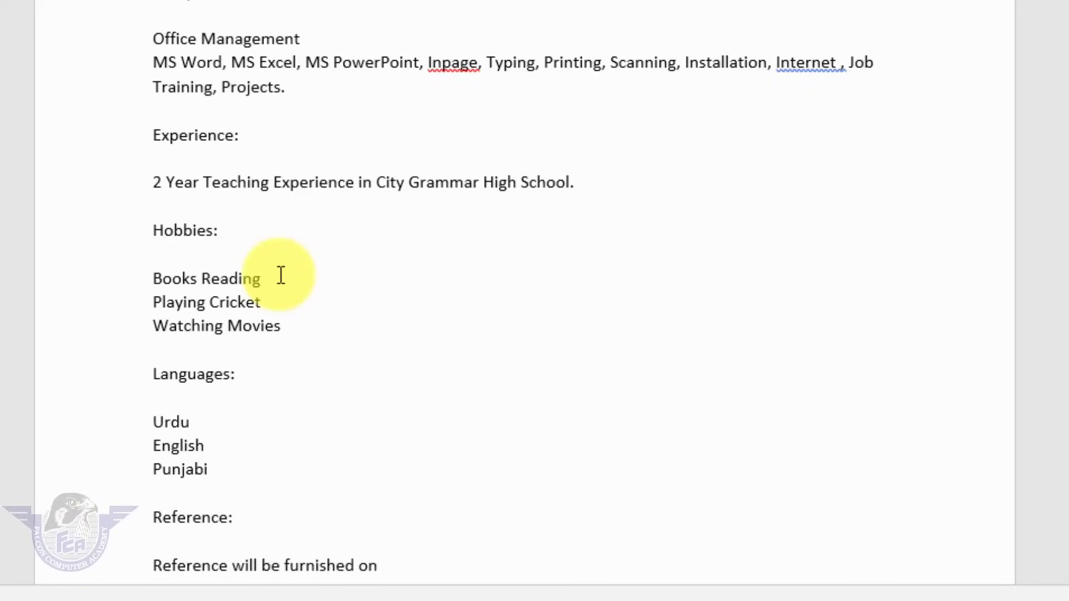
text(Demand.)
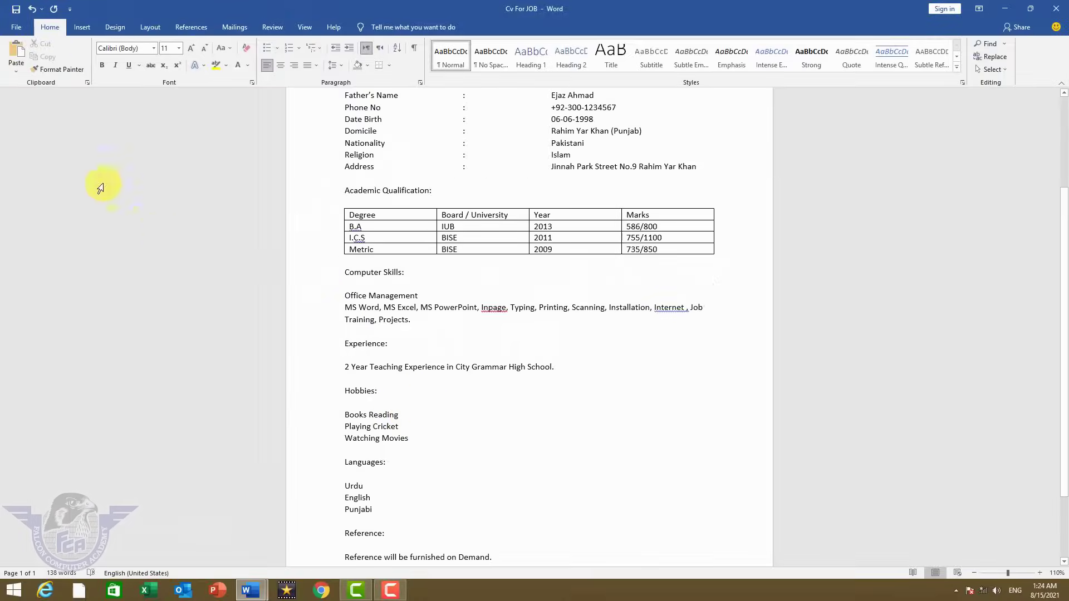
click(19, 29)
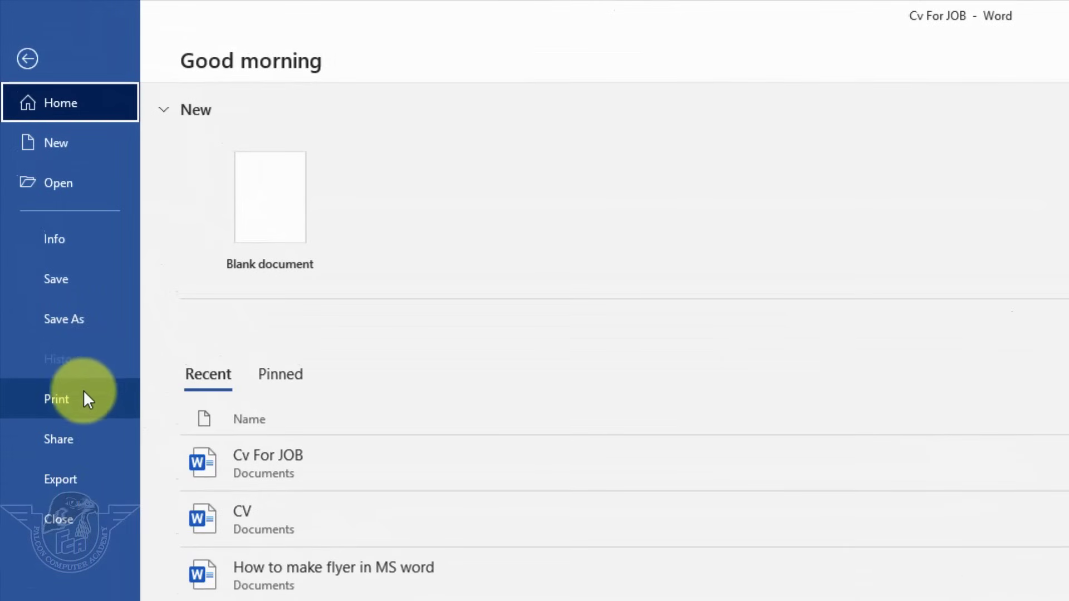
click(82, 395)
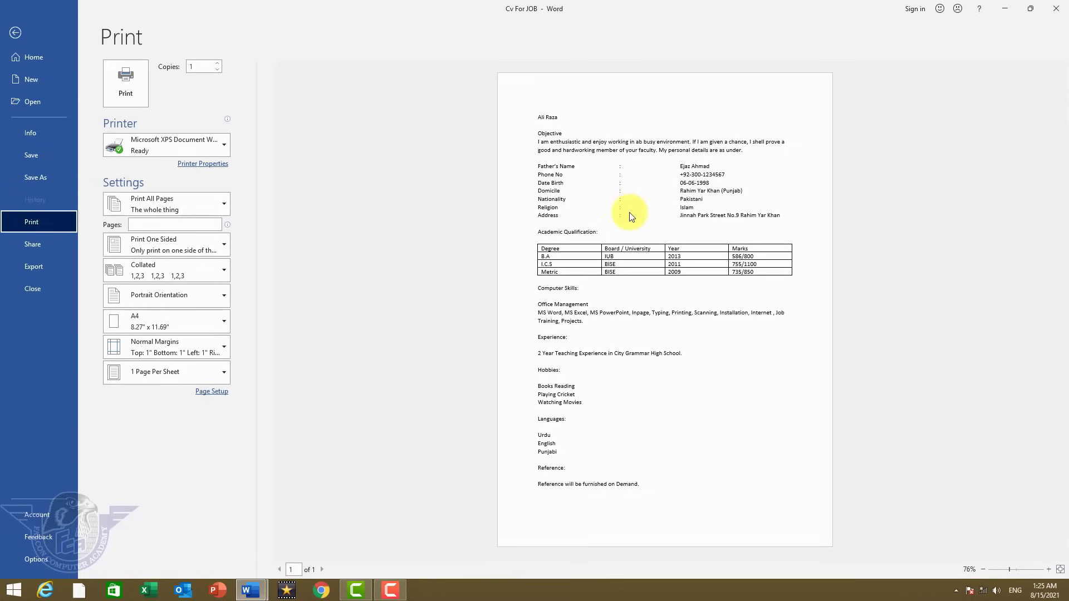
key(Escape)
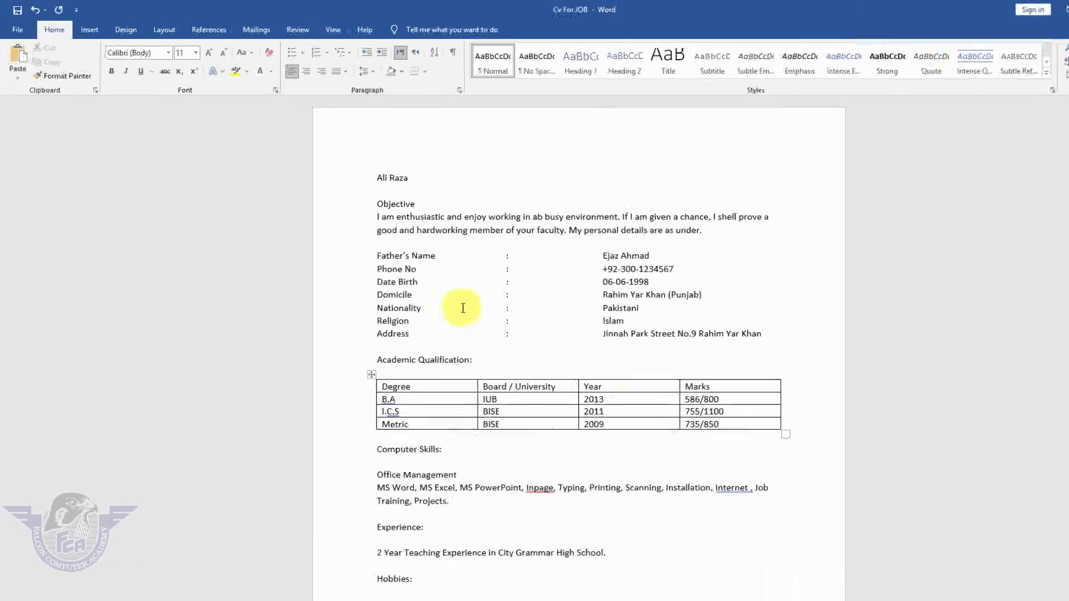
drag(743, 320, 672, 319)
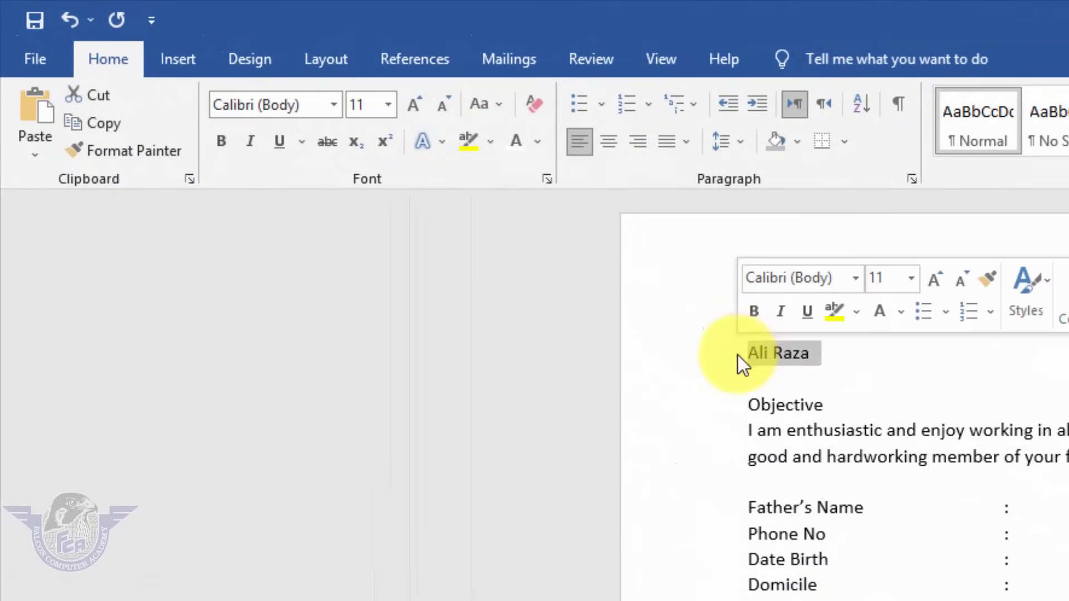
click(389, 105)
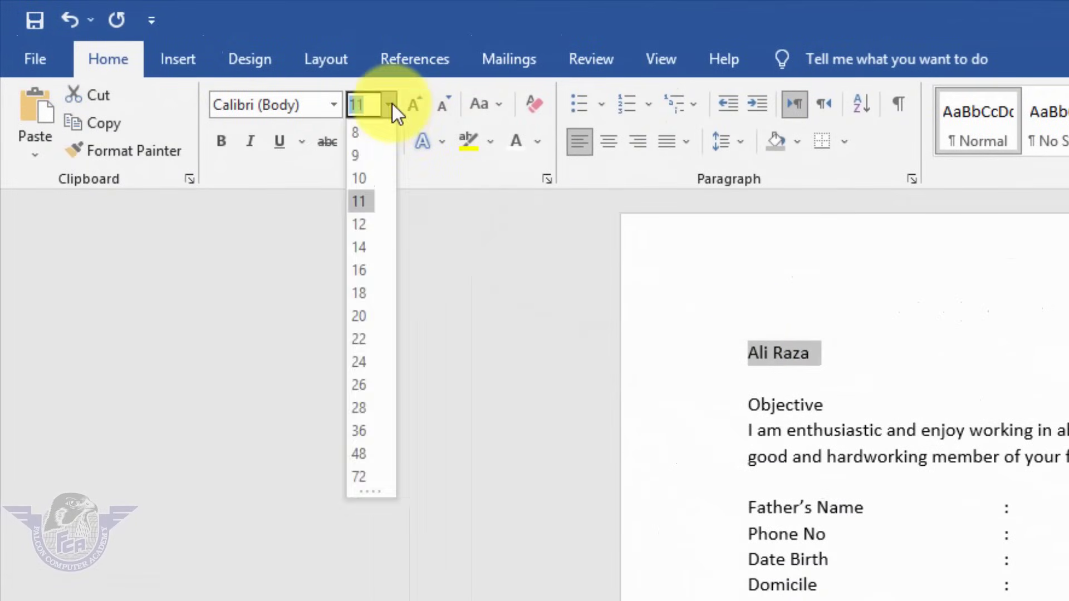
click(359, 389)
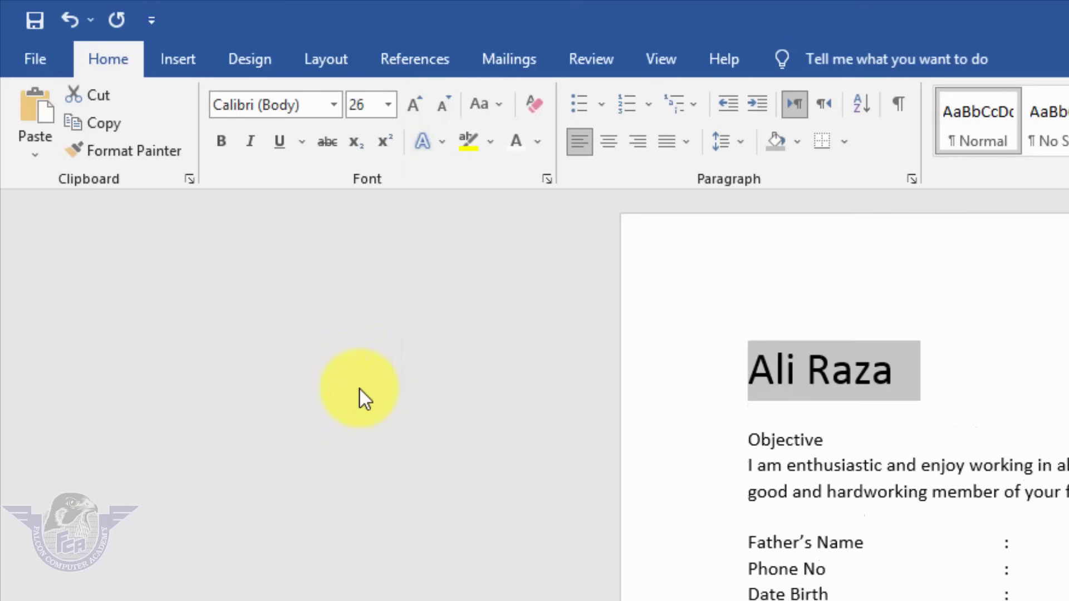
click(333, 104)
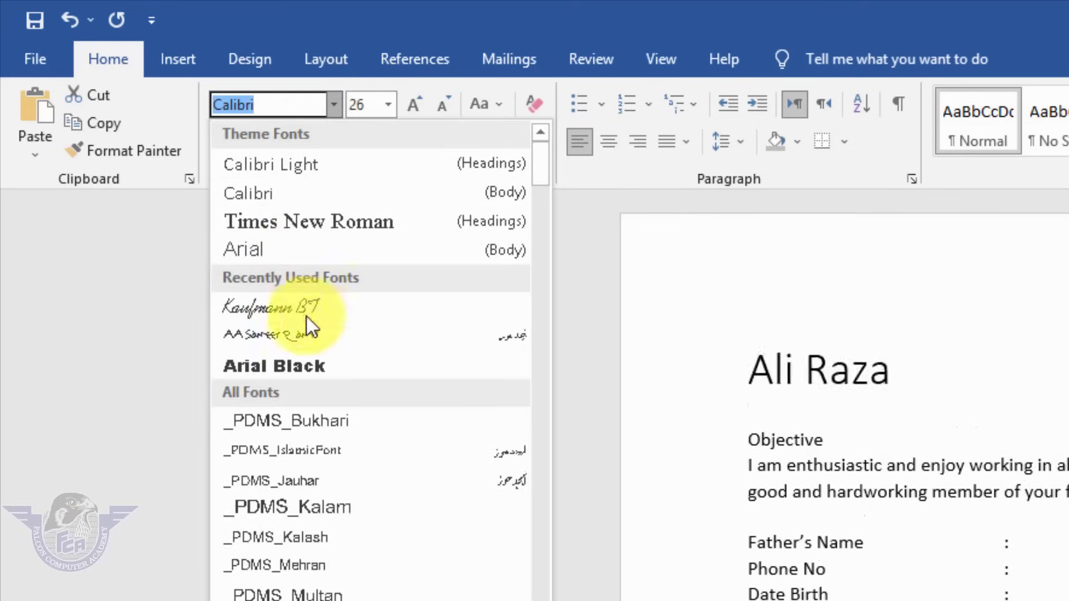
click(273, 369)
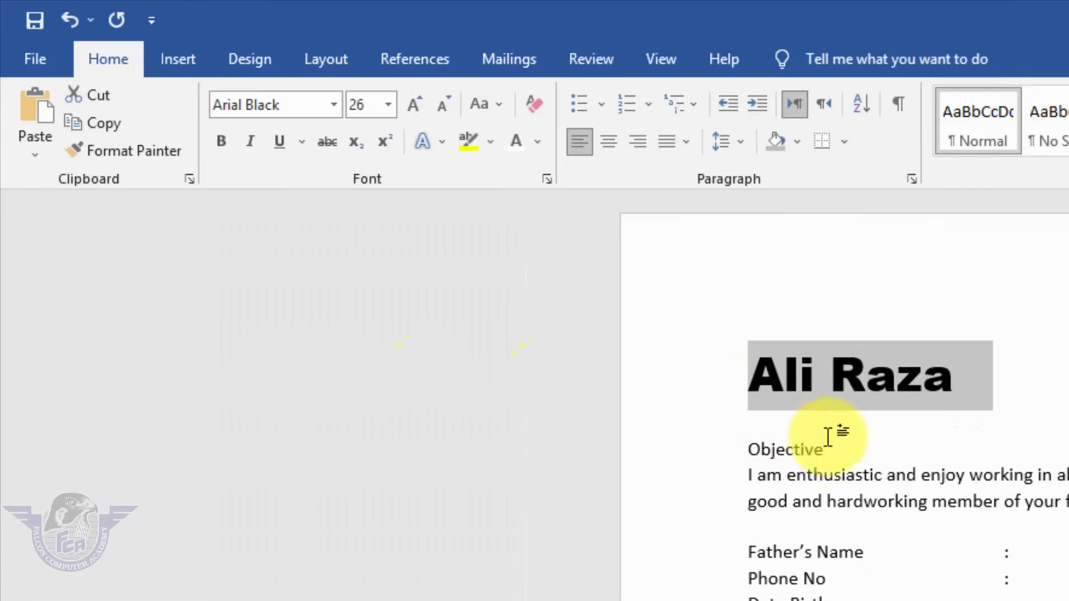
drag(821, 452, 747, 451)
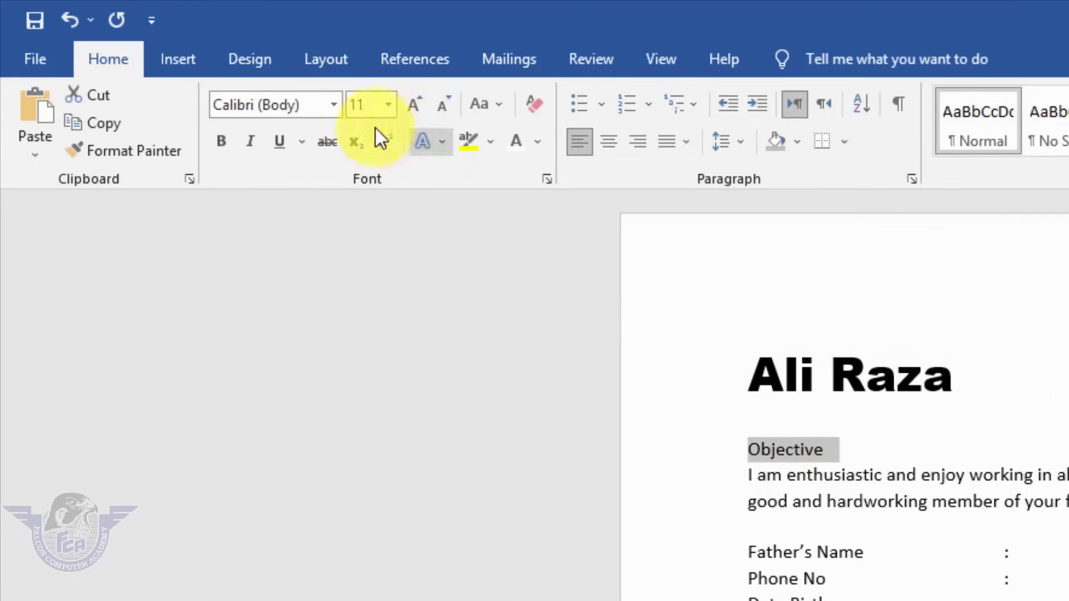
click(229, 148)
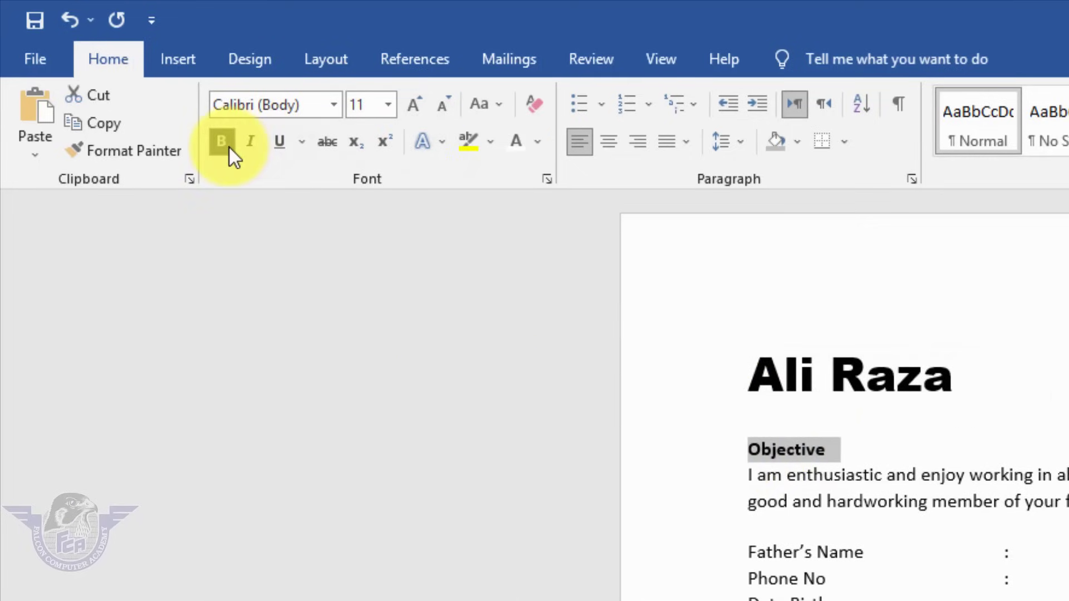
Step: Apply black paragraph shading to the Objective heading line
click(334, 61)
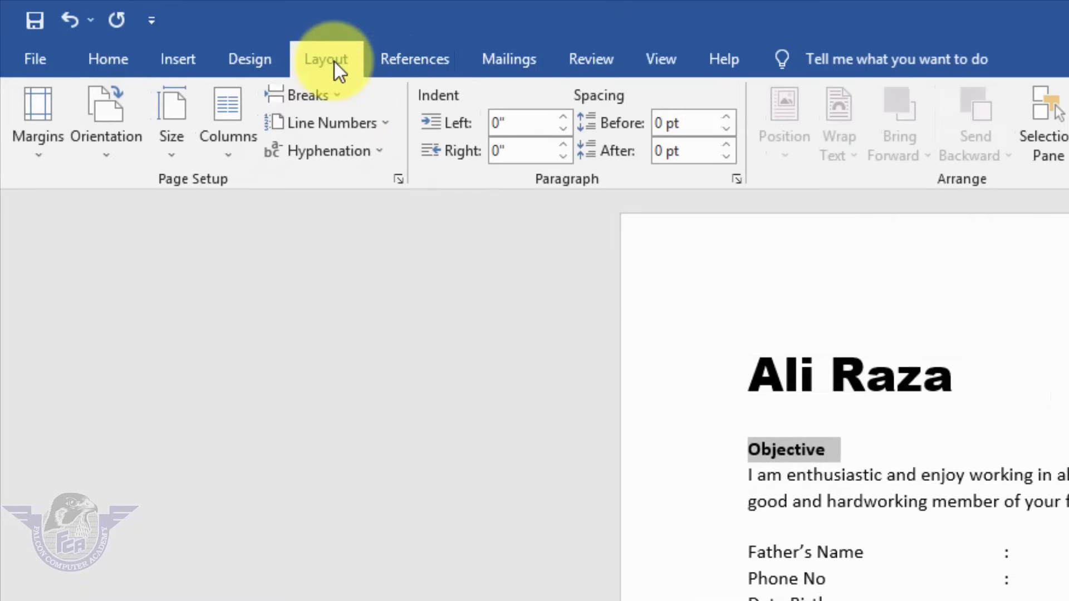
click(261, 61)
click(113, 59)
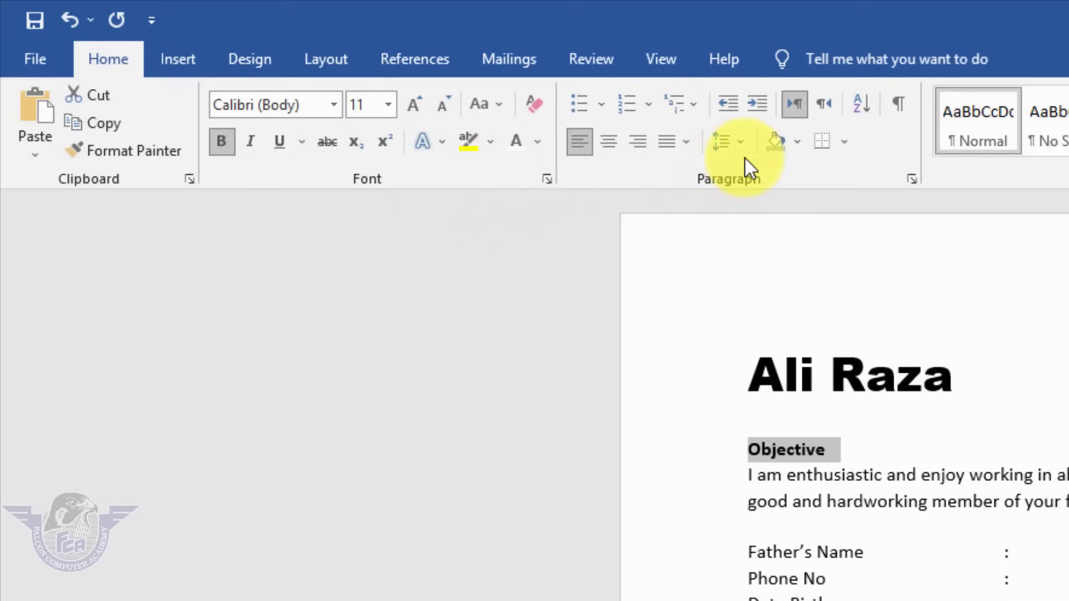
click(801, 146)
click(797, 194)
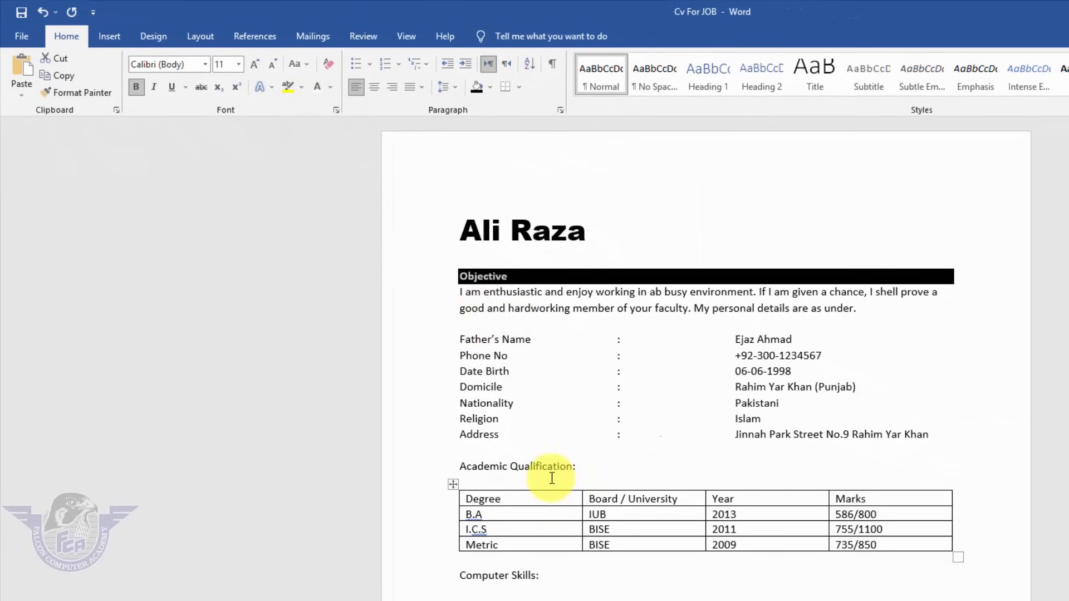
scroll(556, 477, down, 3)
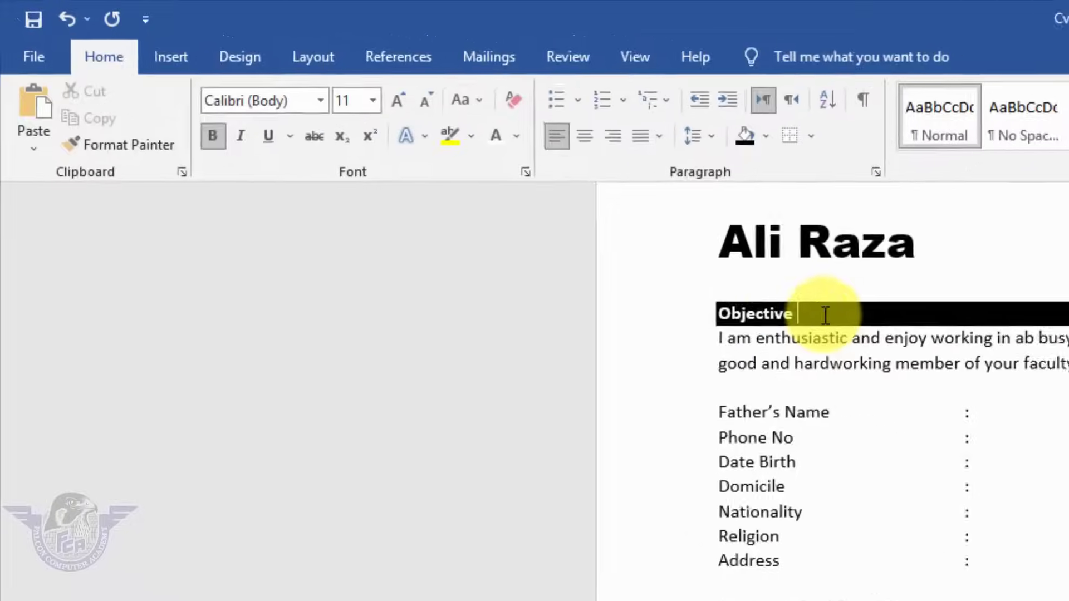
drag(882, 339, 774, 339)
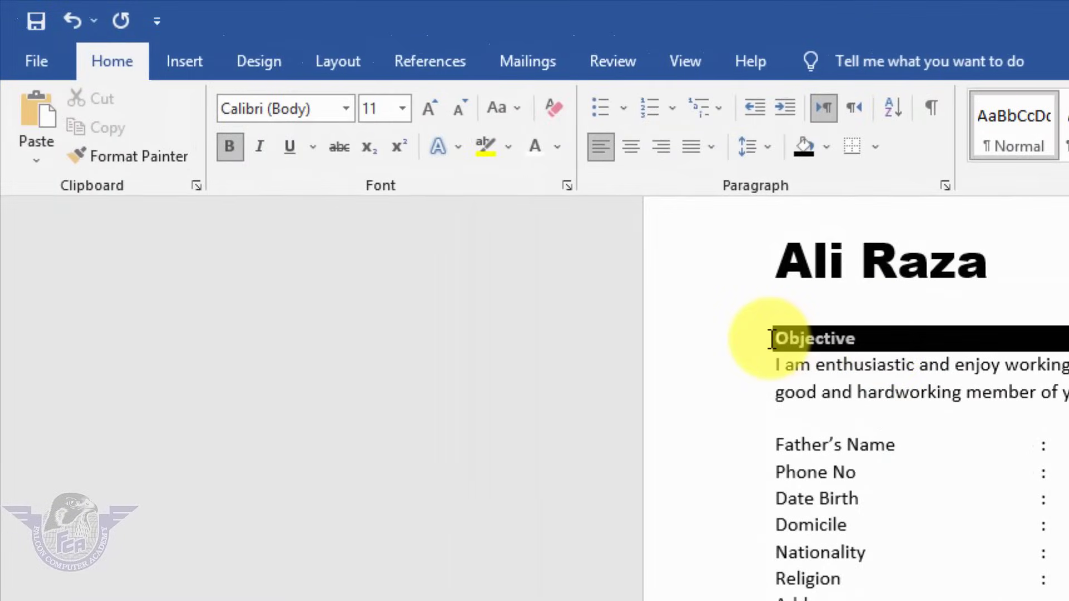
Step: Format-paint the black heading bar onto Academic Qualification, Computer Skills and Experience
click(156, 155)
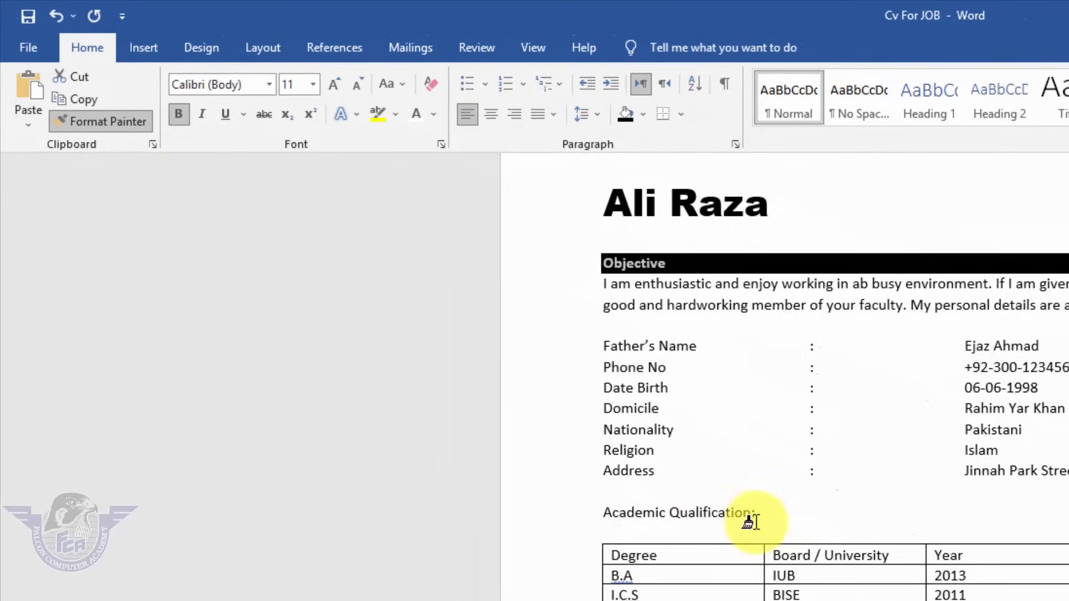
drag(768, 513, 599, 513)
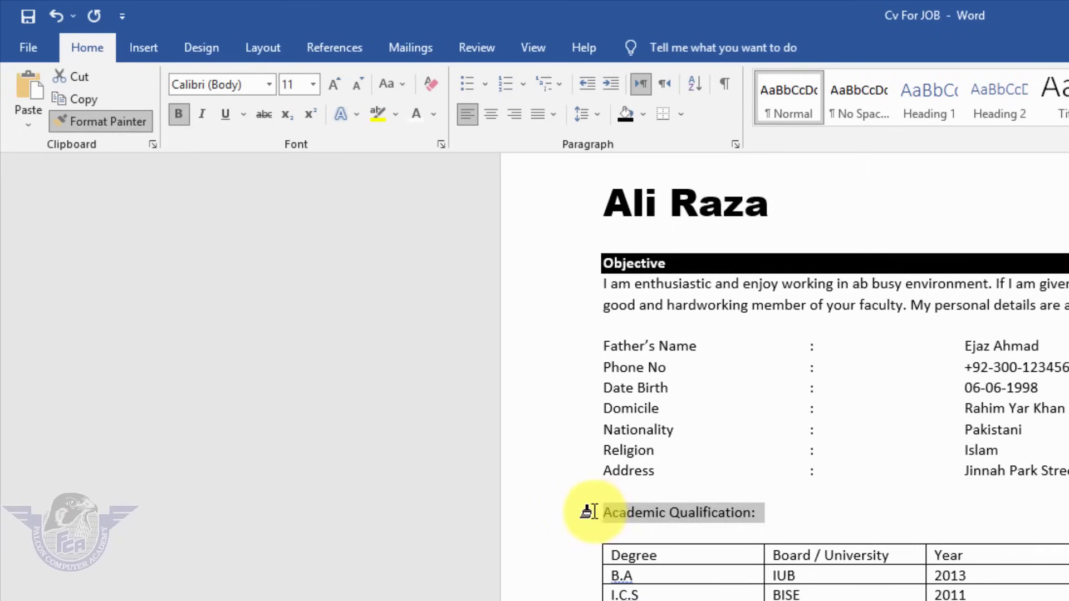
click(102, 122)
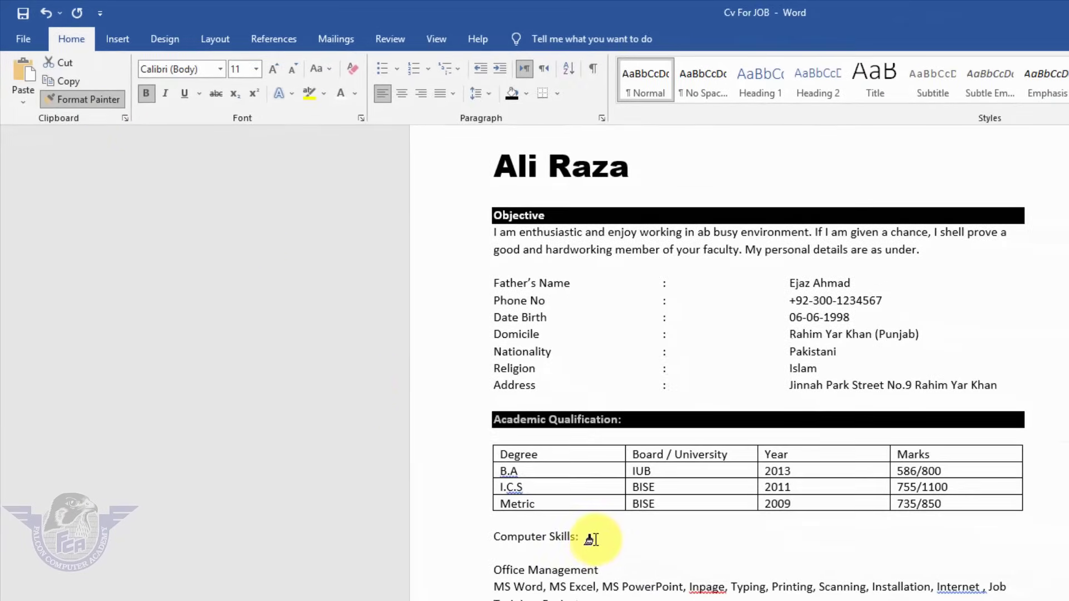
drag(589, 546, 475, 546)
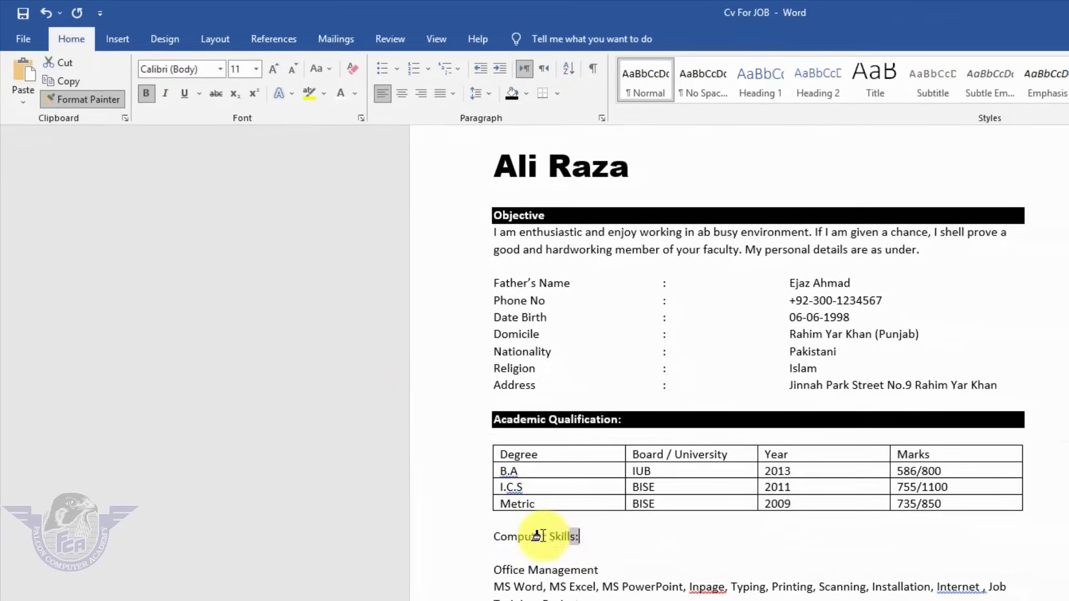
scroll(585, 479, down, 3)
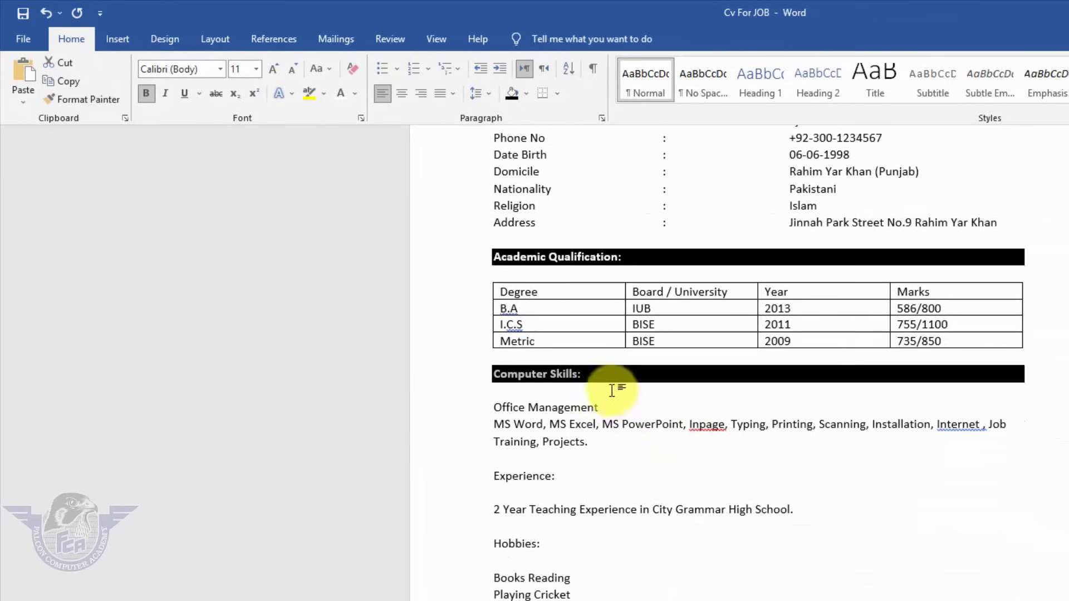
click(580, 374)
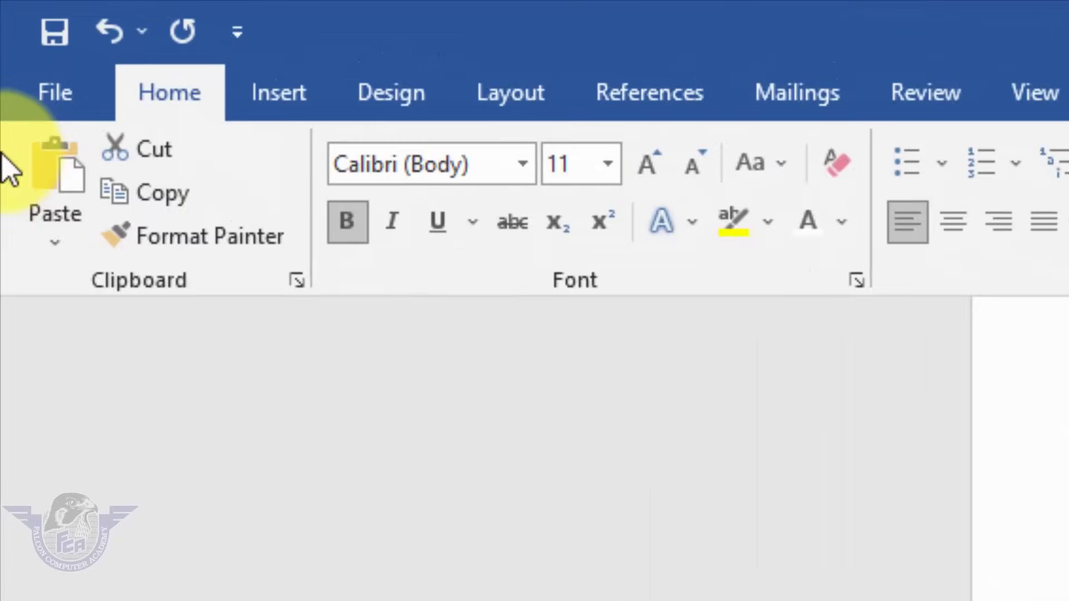
click(82, 99)
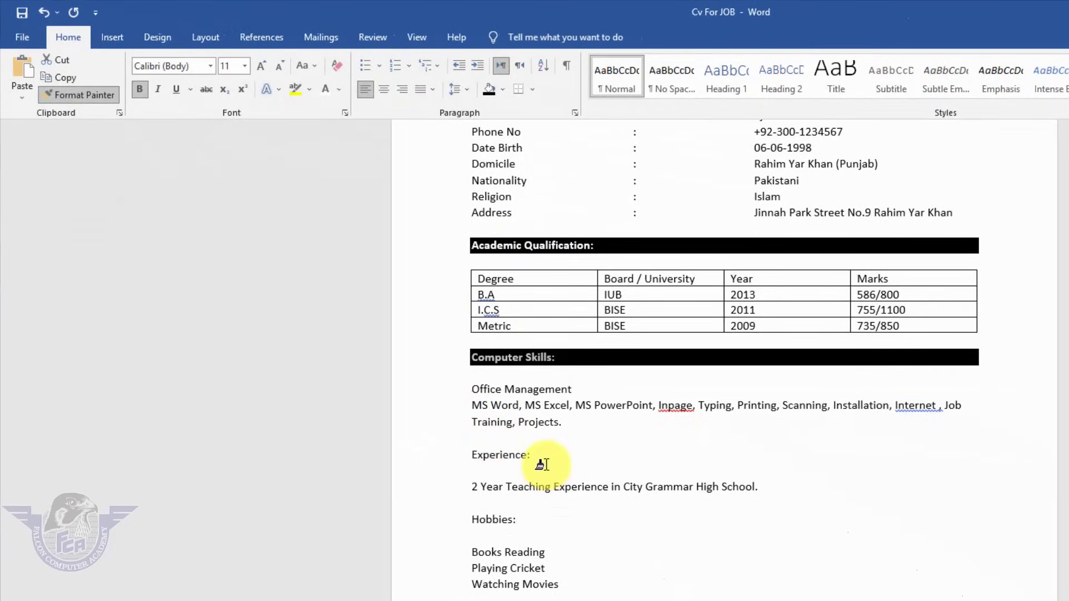
drag(538, 458, 465, 456)
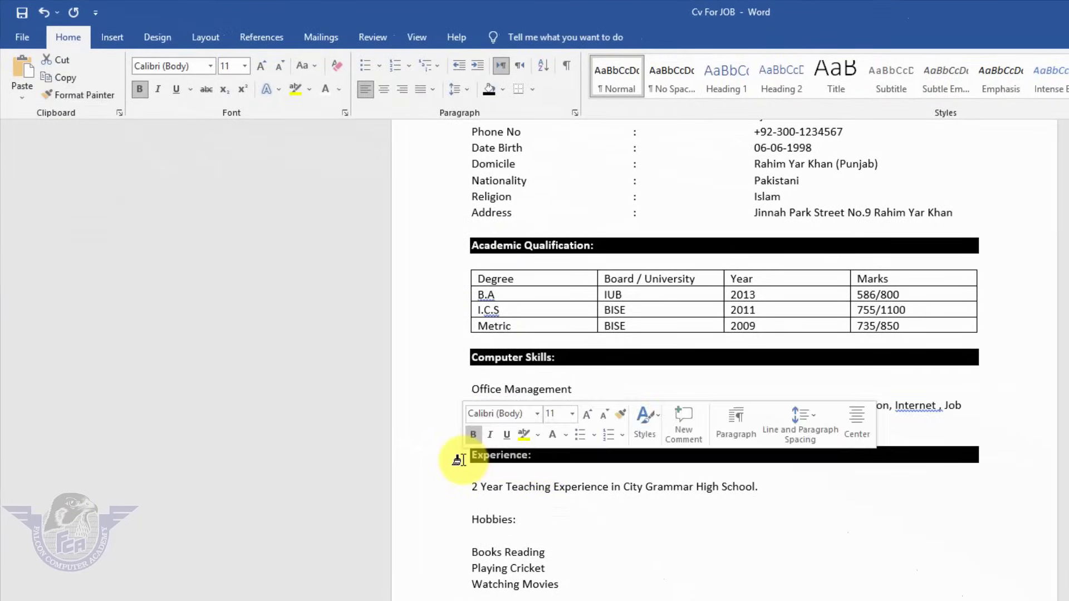
Step: Apply the same black heading bar to the Hobbies and Languages headings
scroll(456, 468, down, 2)
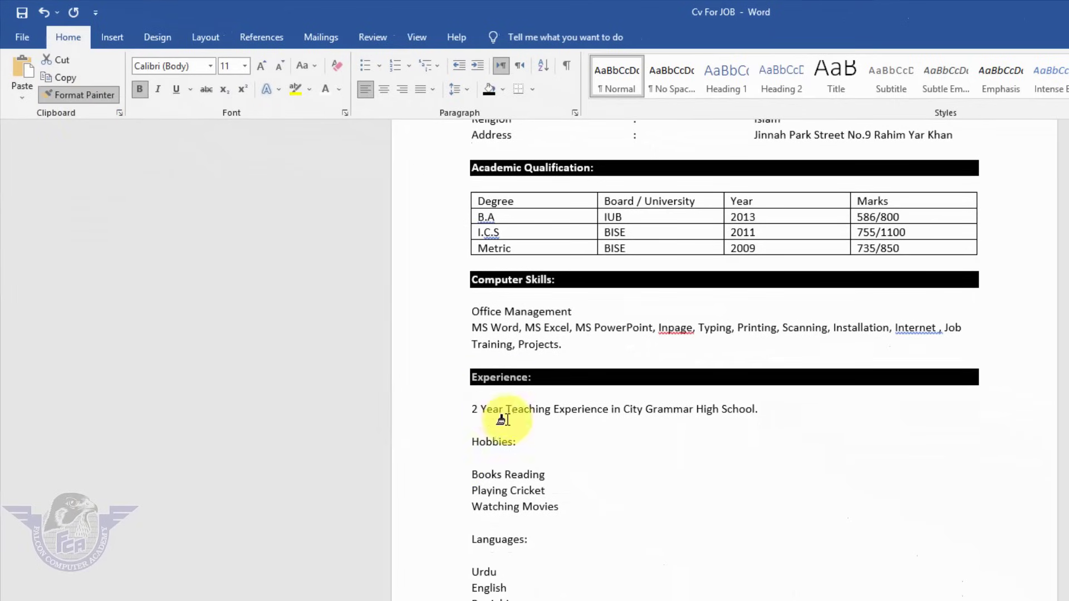
drag(519, 443, 468, 443)
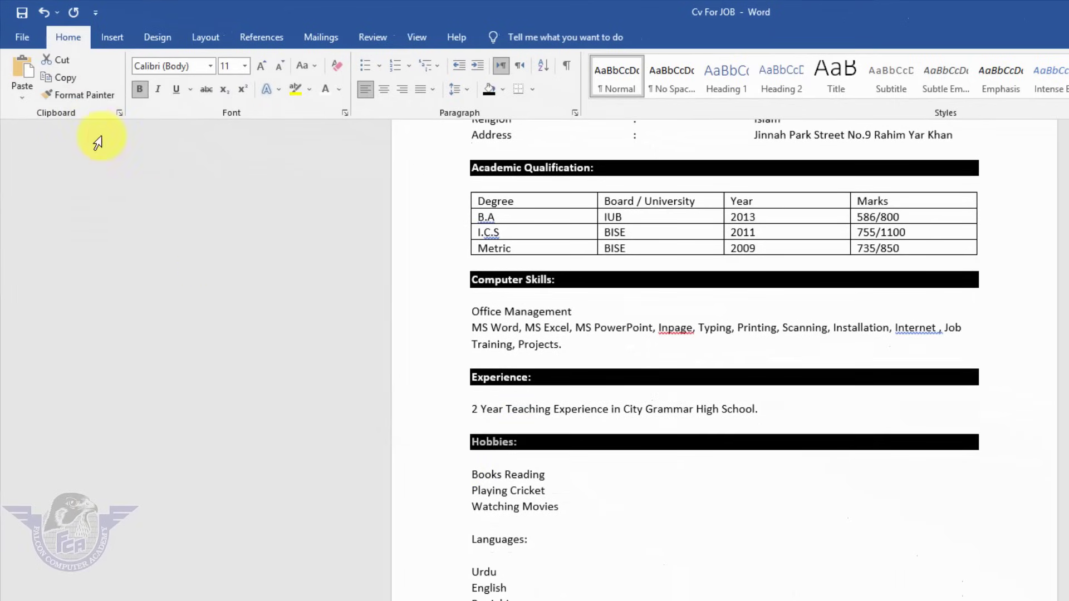
click(104, 99)
drag(531, 540, 389, 543)
click(83, 95)
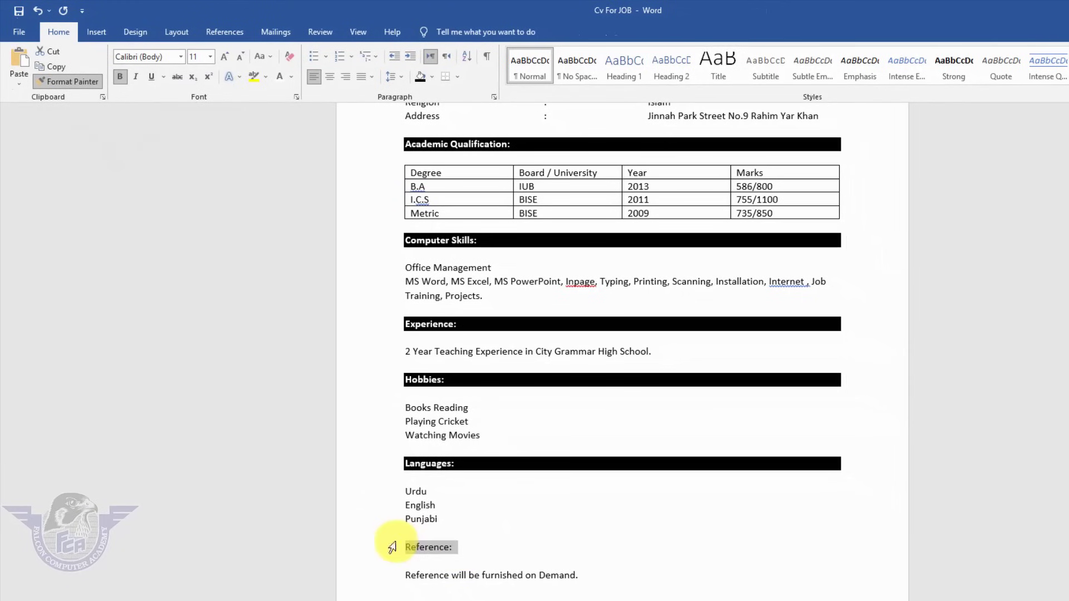
scroll(692, 592, up, 3)
scroll(629, 596, up, 3)
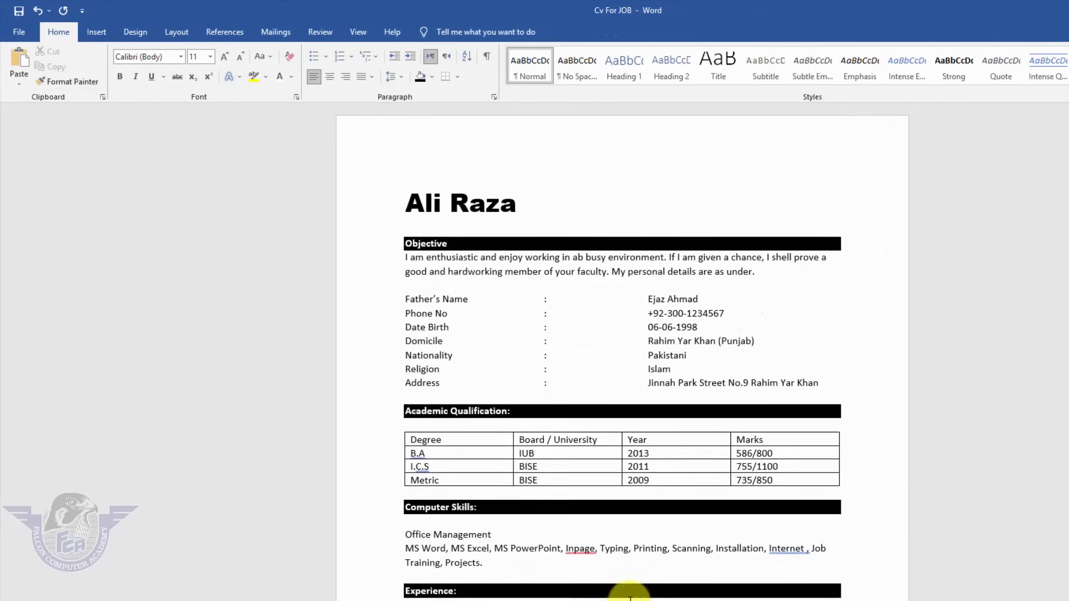
scroll(627, 597, down, 3)
scroll(365, 281, up, 3)
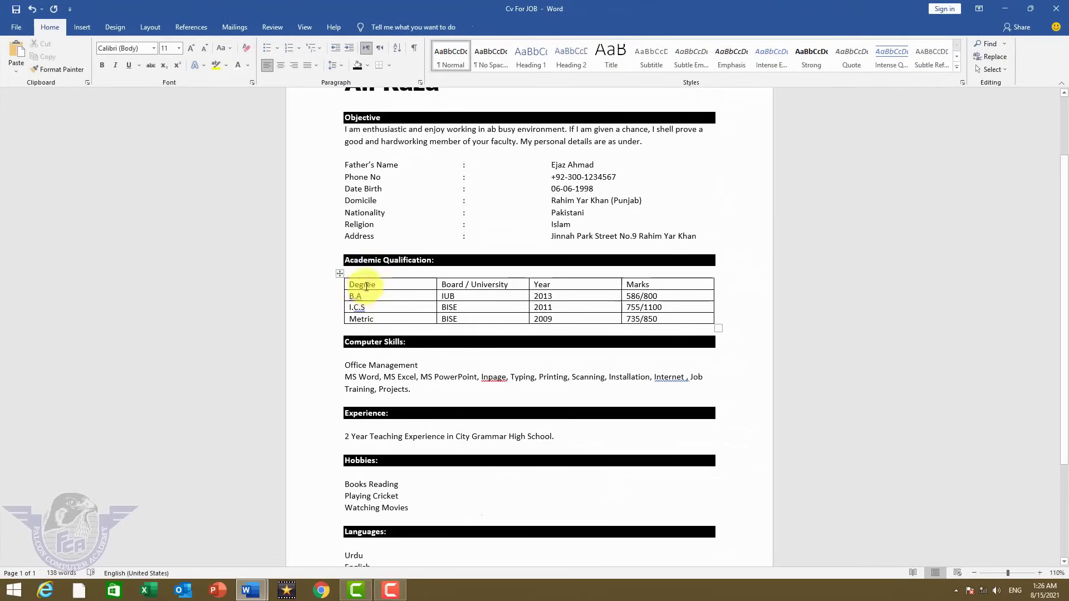
drag(380, 287, 654, 285)
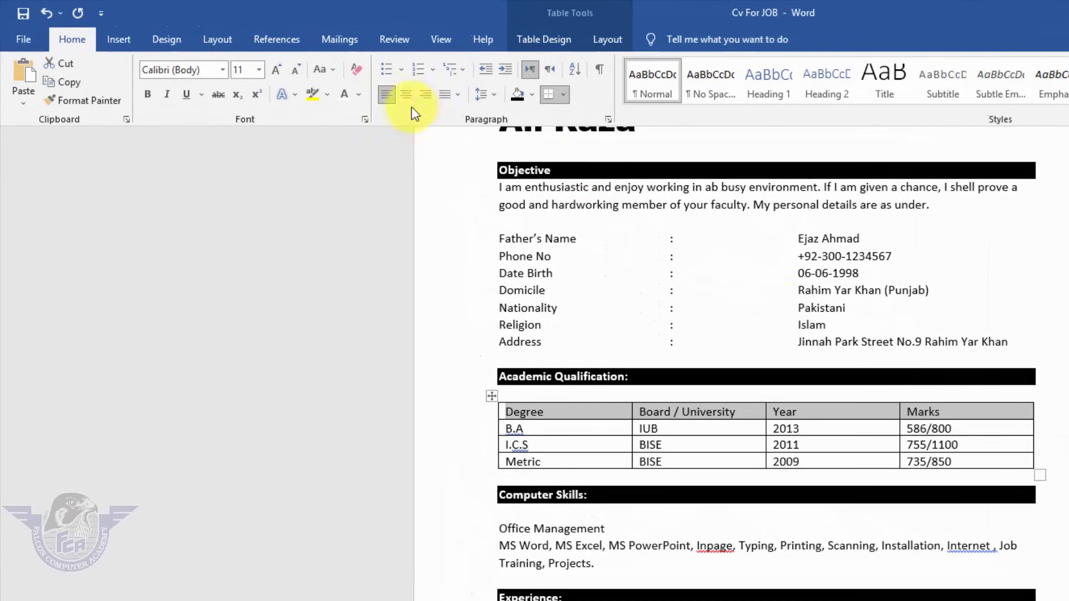
Step: Center the table's header row text and shade the row light grey
click(407, 96)
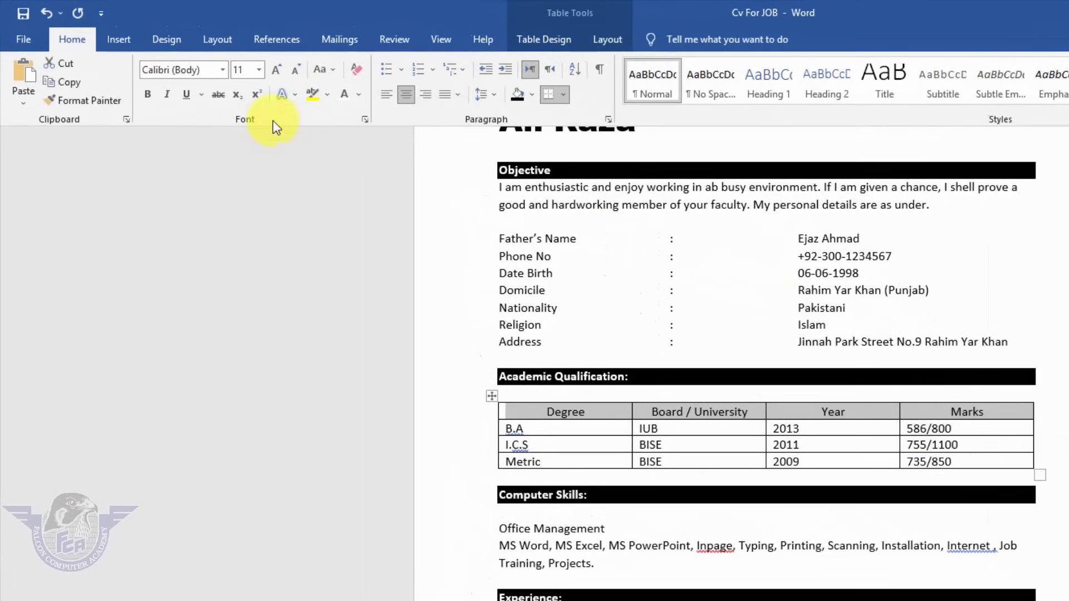
click(533, 92)
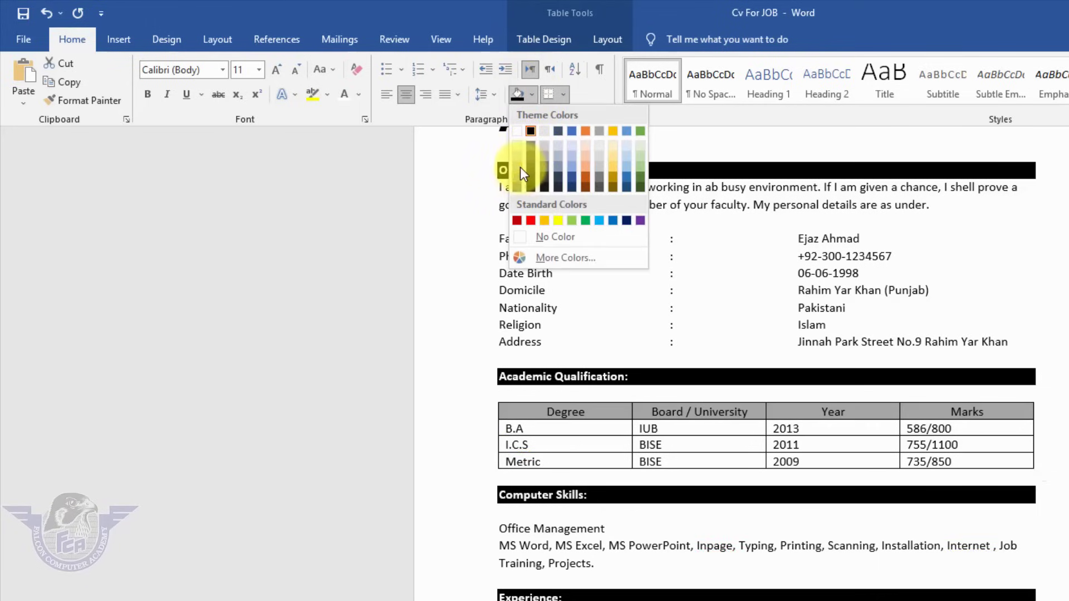
click(520, 165)
scroll(885, 320, up, 2)
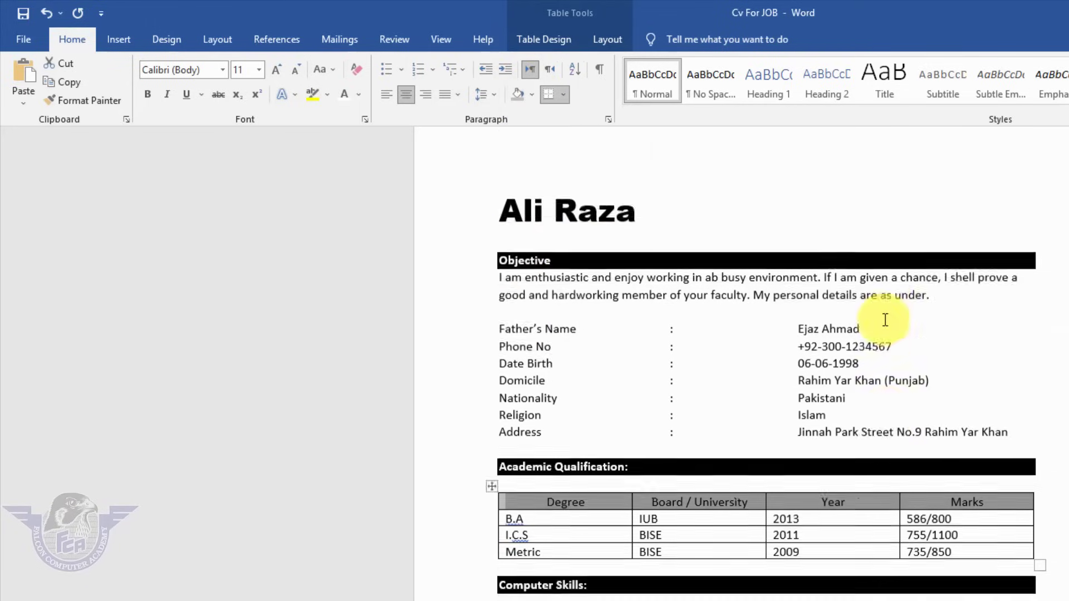
scroll(885, 321, up, 1)
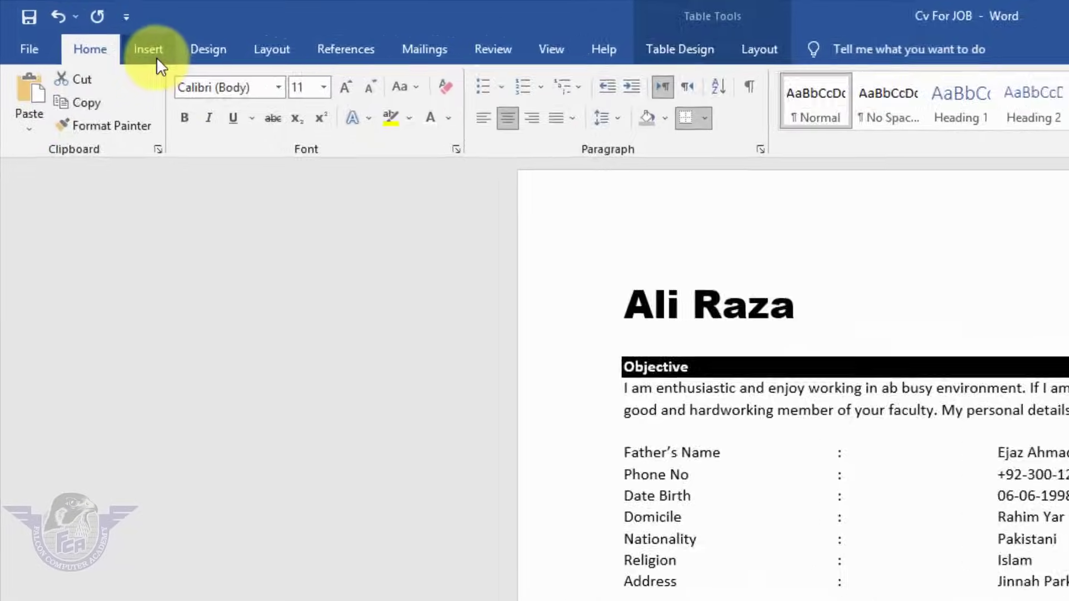
click(121, 41)
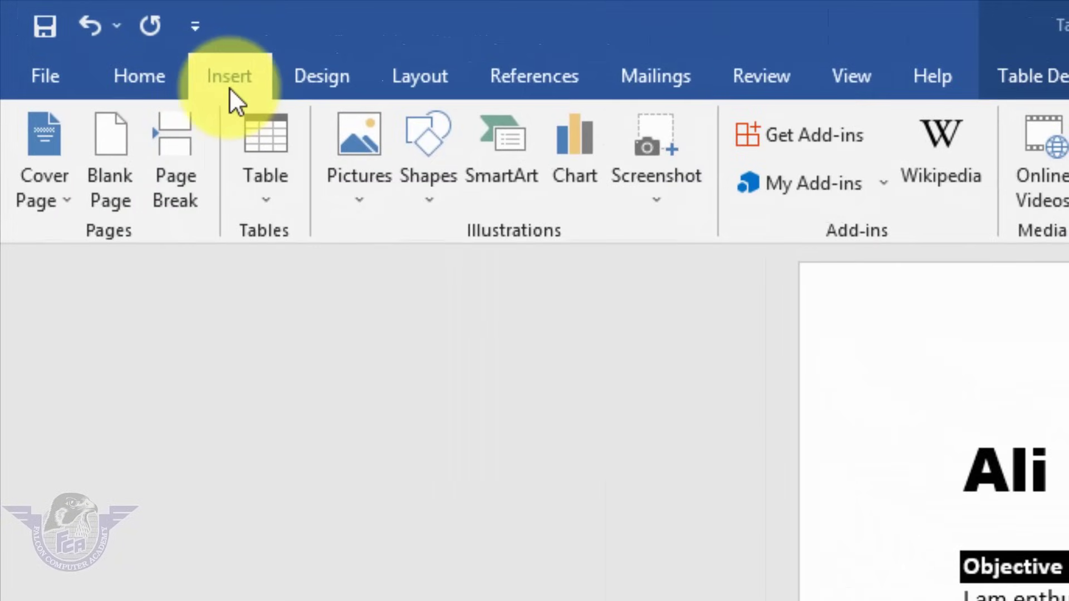
click(435, 204)
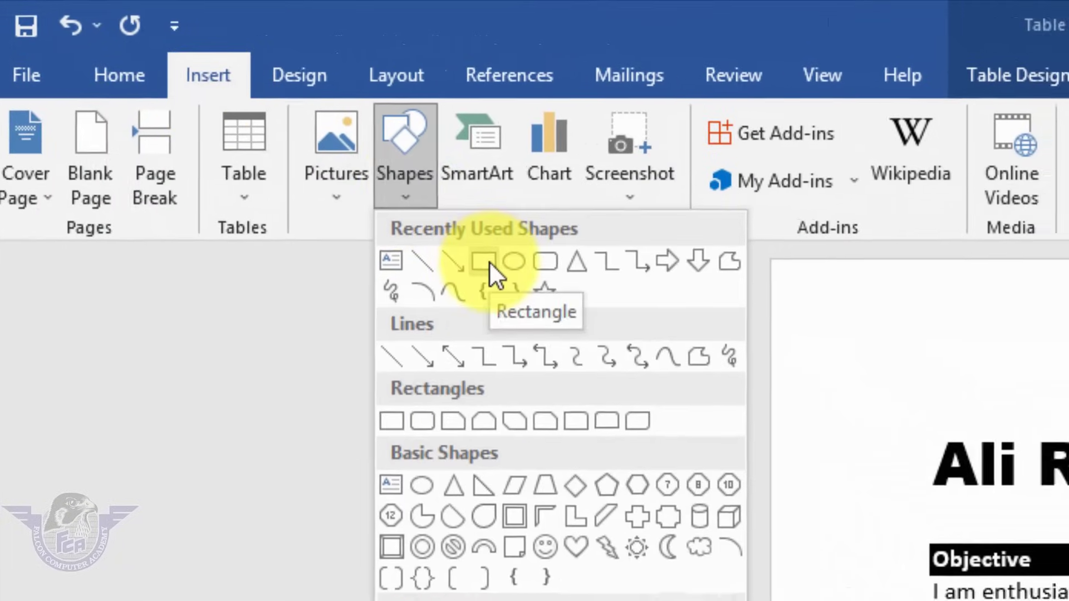
click(513, 265)
drag(682, 270, 763, 352)
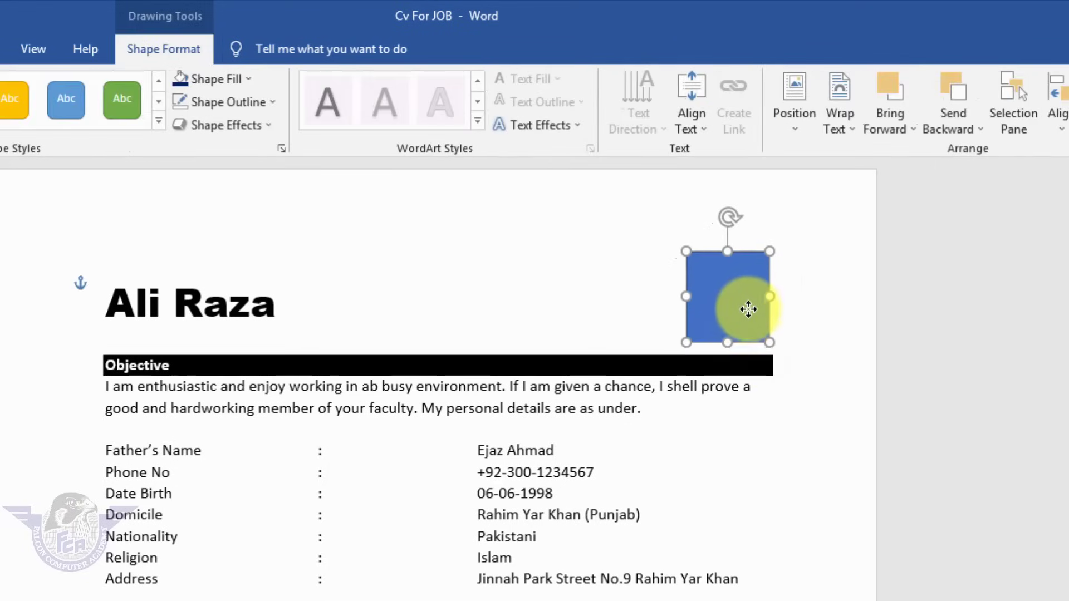
drag(748, 308, 745, 311)
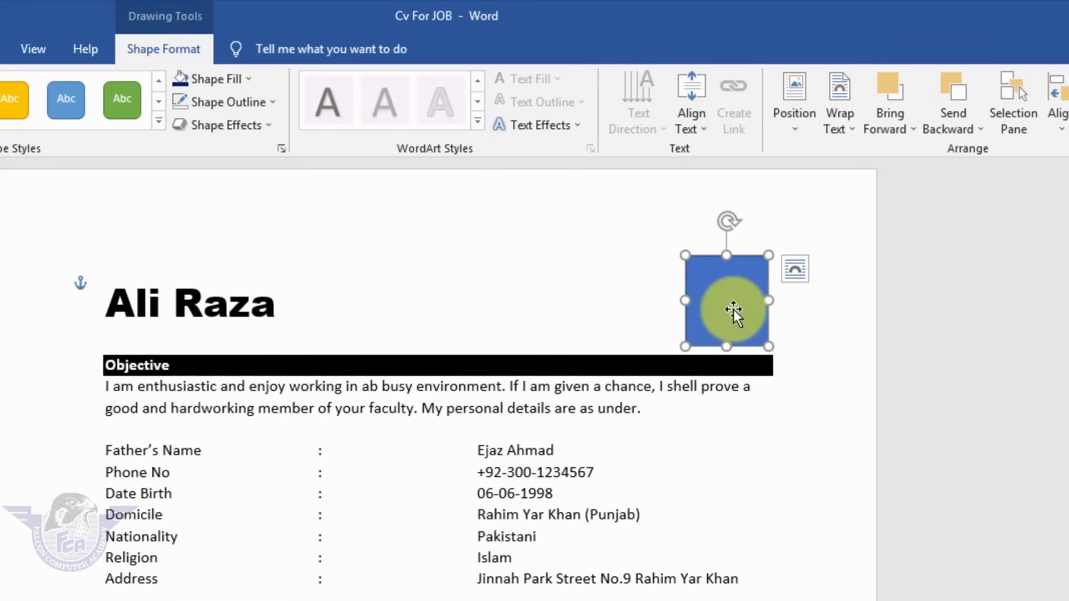
key(Escape)
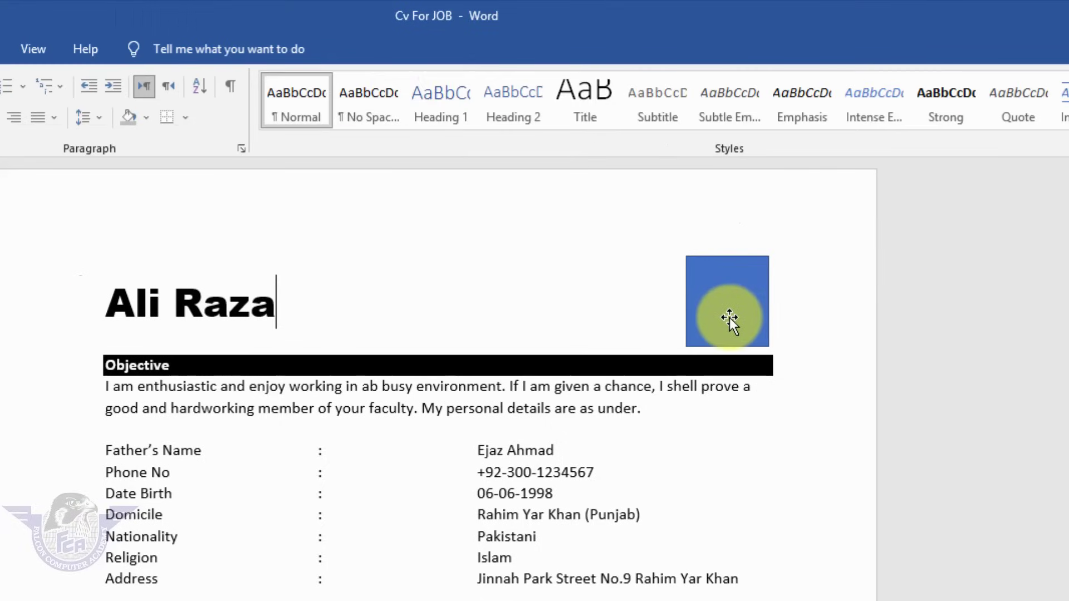
click(731, 314)
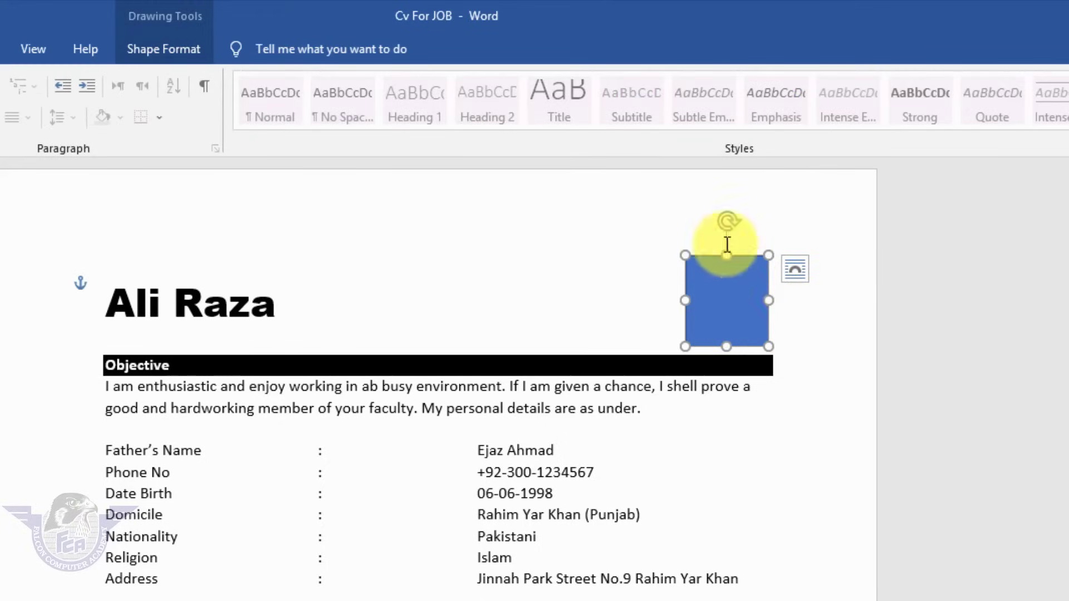
Step: Fill the square with photo 09 from 'passport size images' and give it a 1½ pt border
click(164, 49)
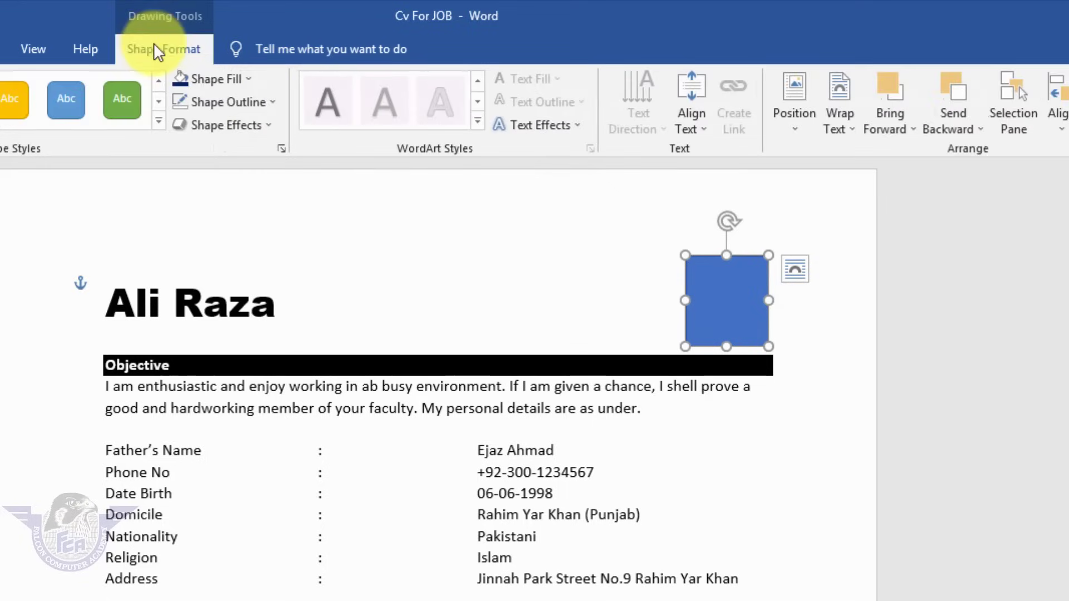
click(219, 85)
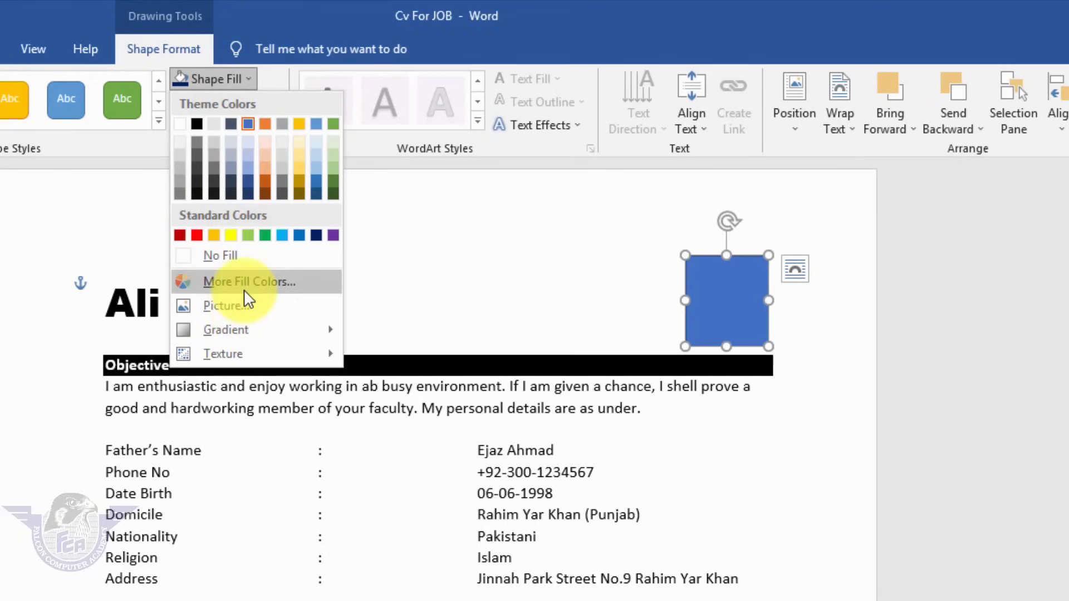
click(244, 286)
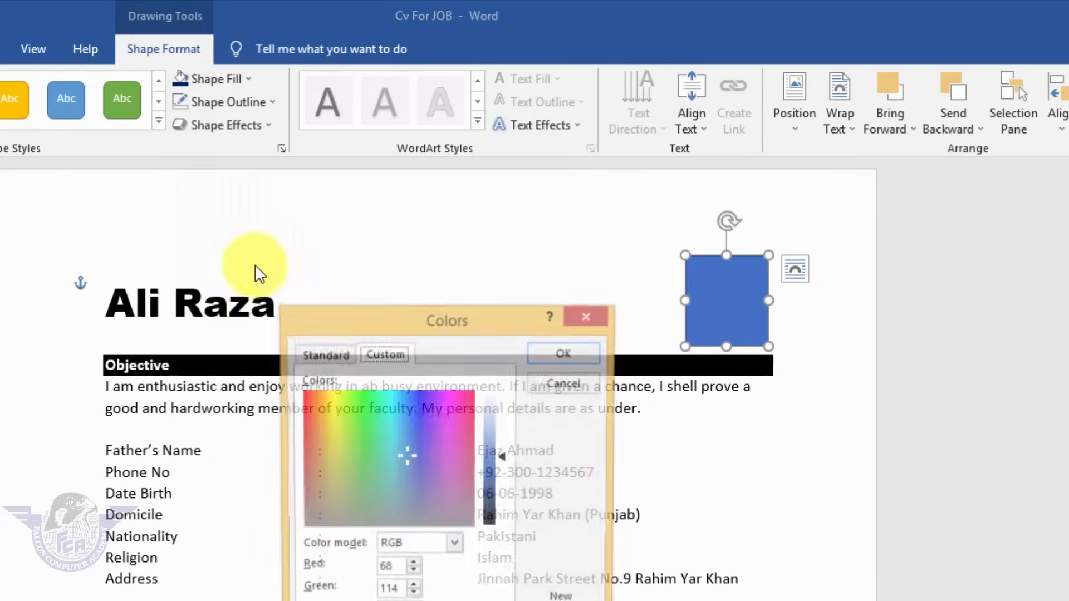
key(Escape)
click(244, 85)
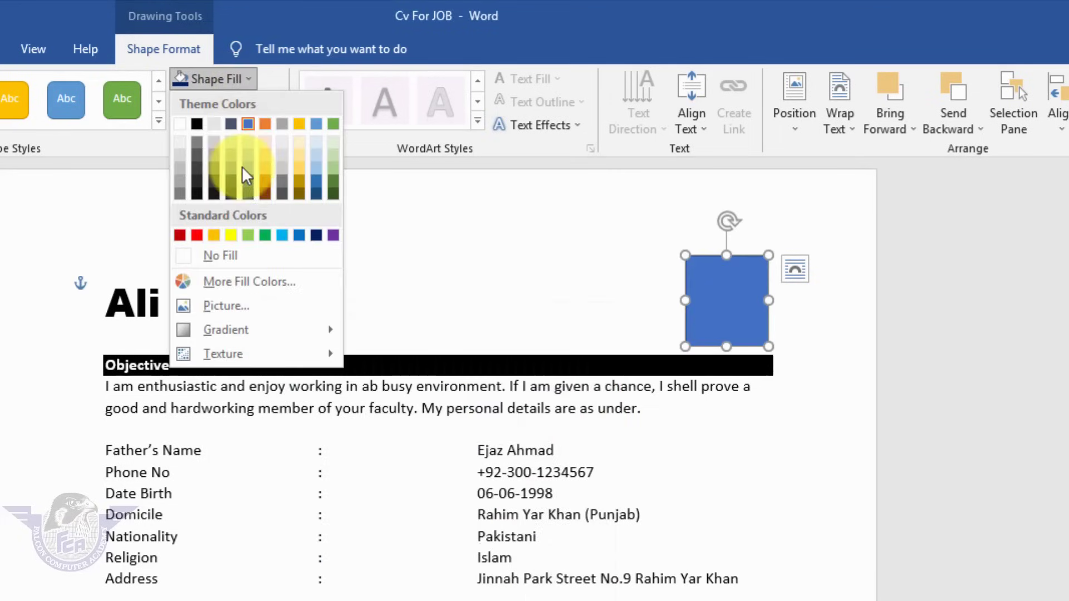
click(227, 305)
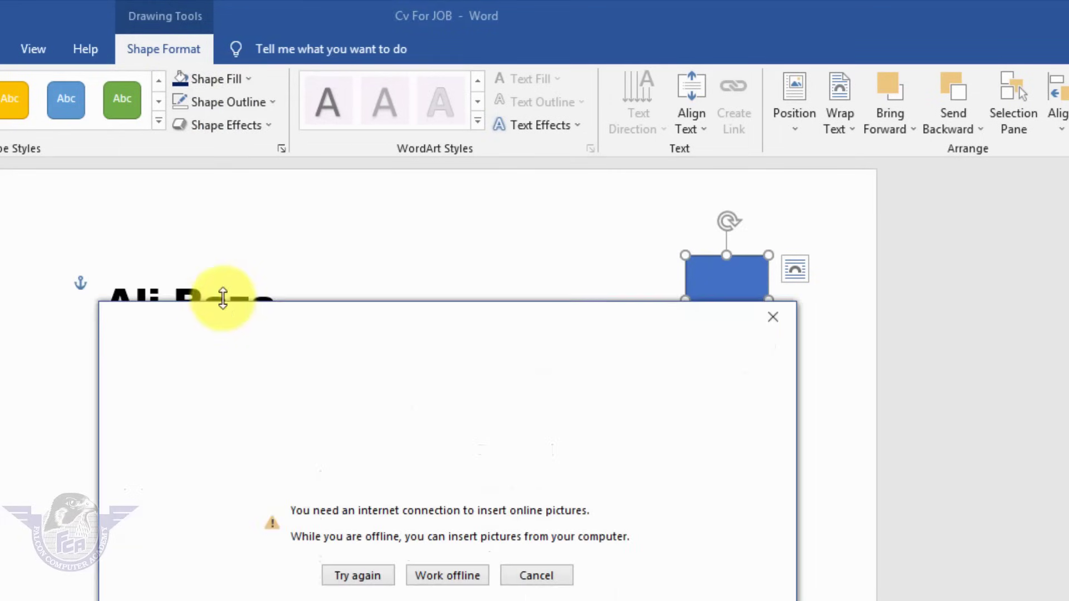
click(509, 546)
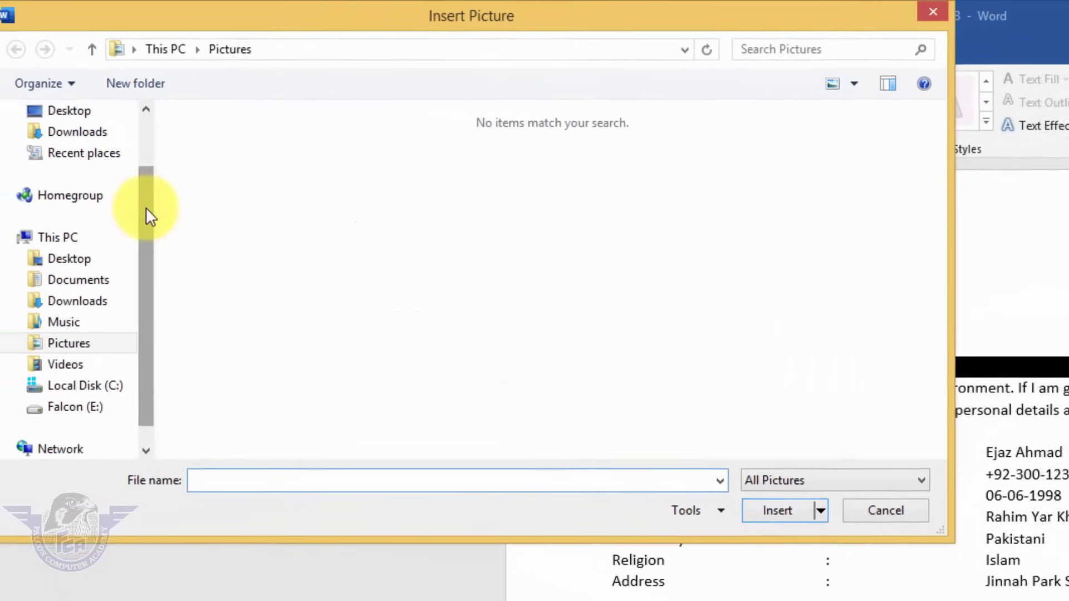
drag(146, 207, 160, 159)
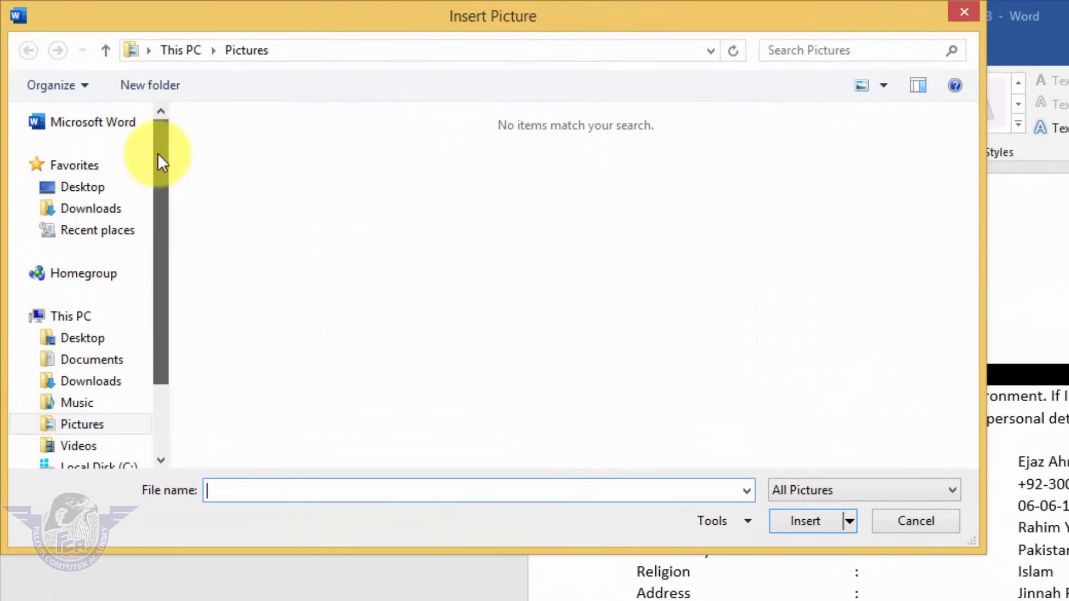
click(108, 192)
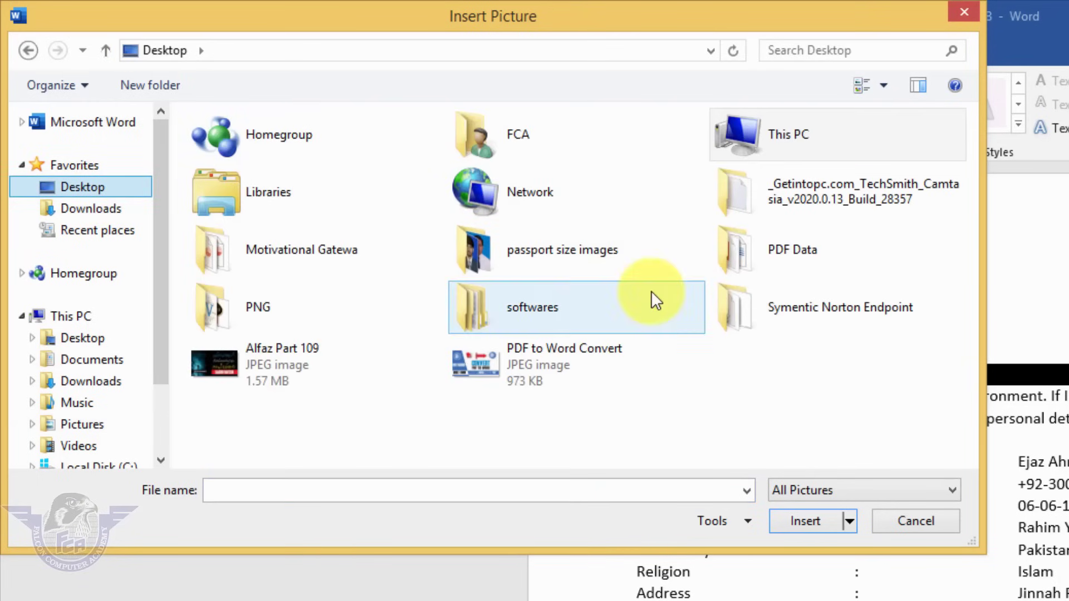
double_click(515, 251)
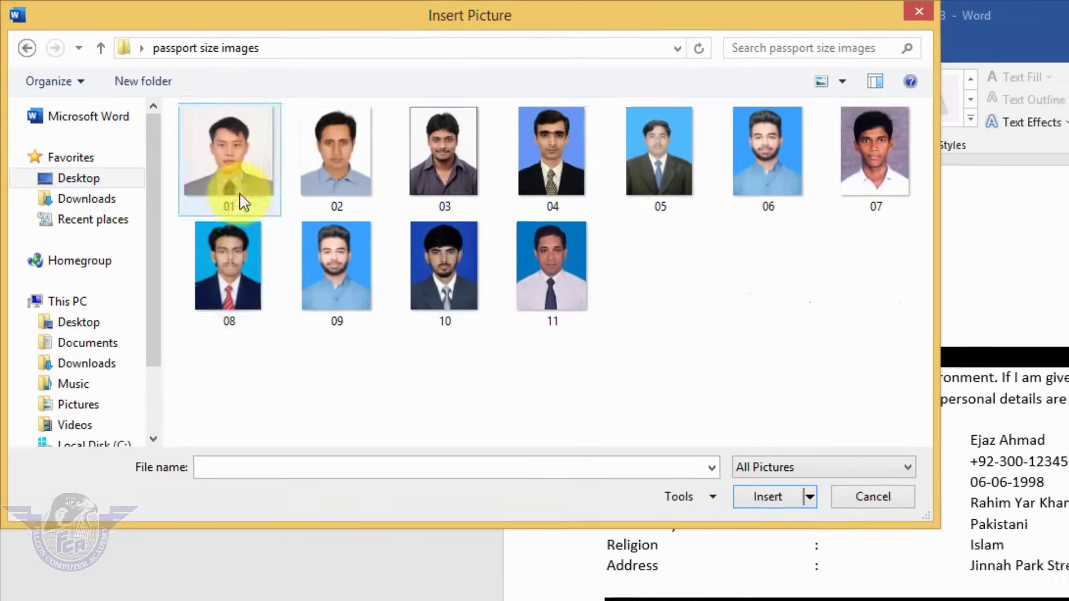
click(351, 284)
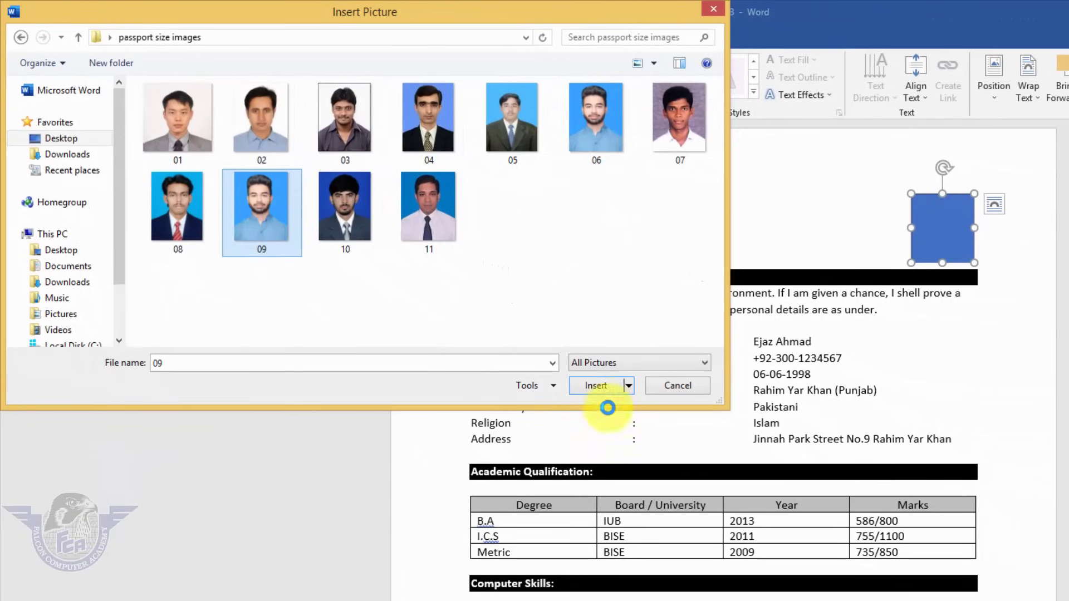
click(606, 385)
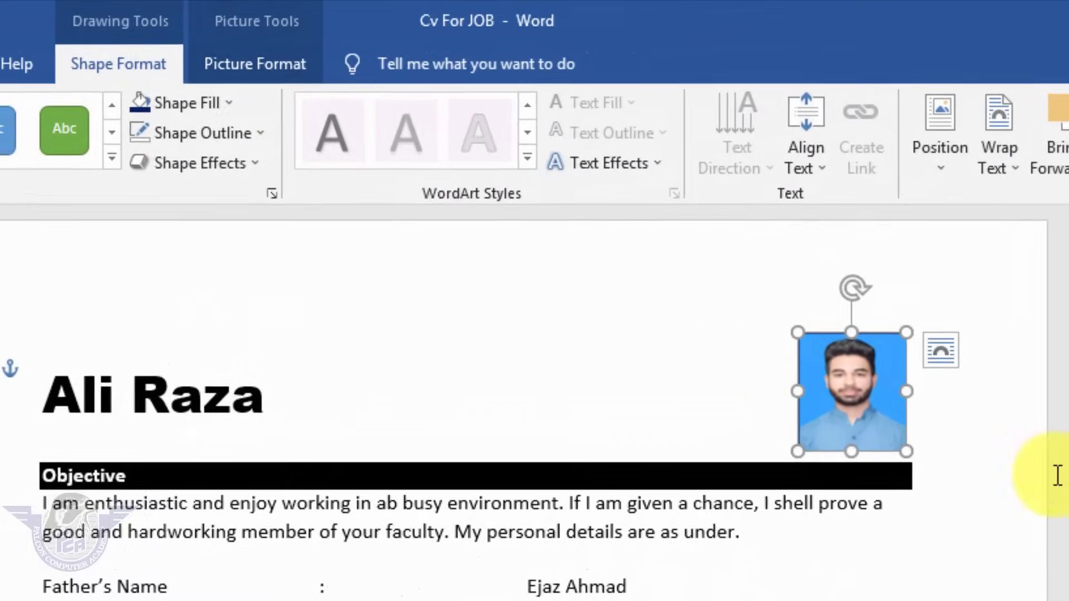
click(253, 137)
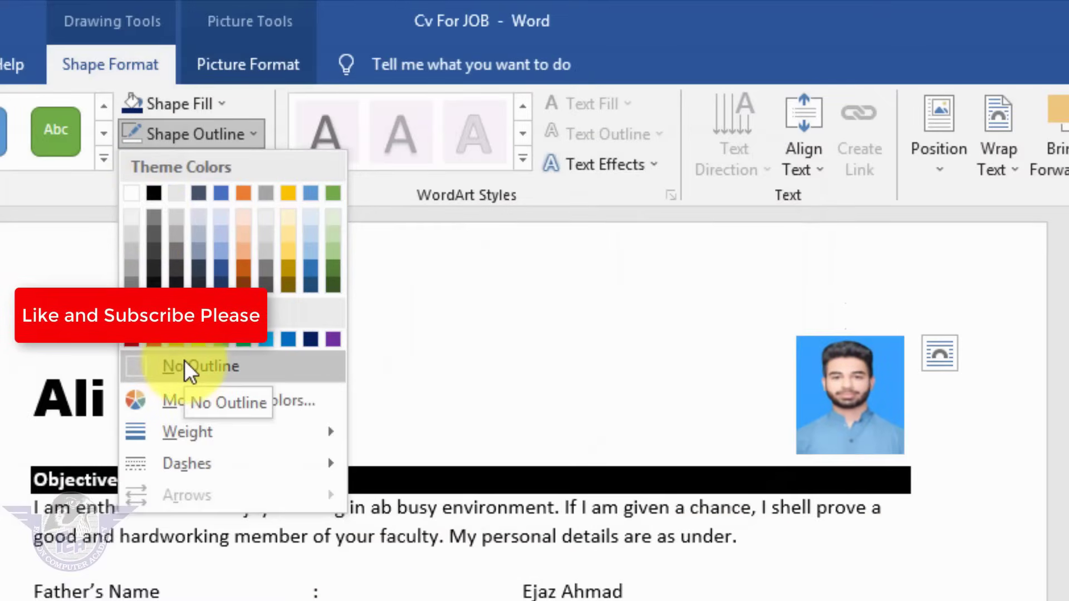
mouse_move(187, 432)
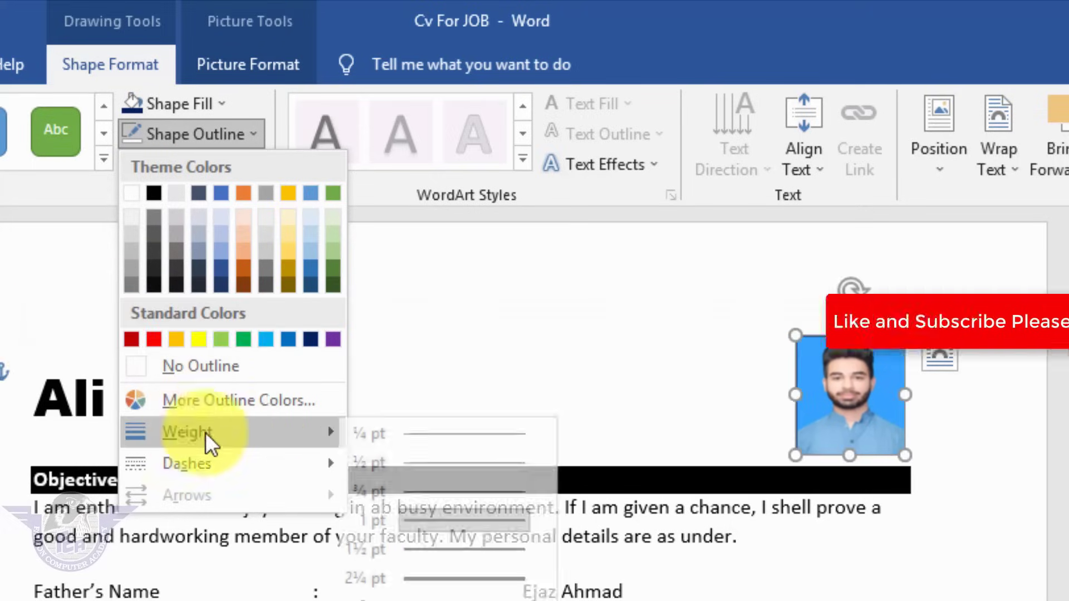
click(423, 559)
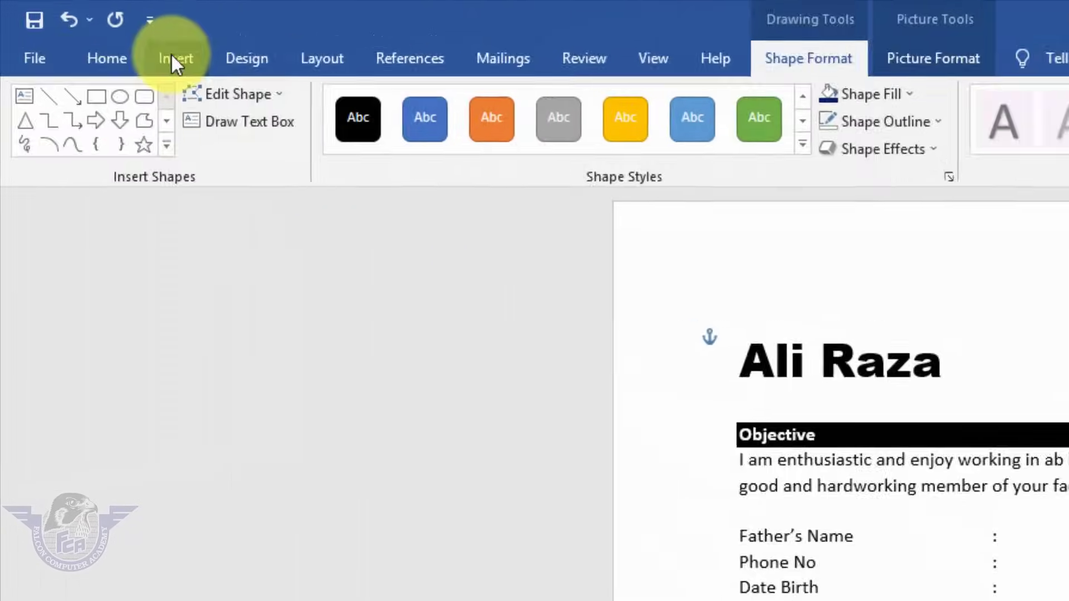
Step: Insert a blue WordArt box above the name, replace its text with 'C', and position it
click(173, 57)
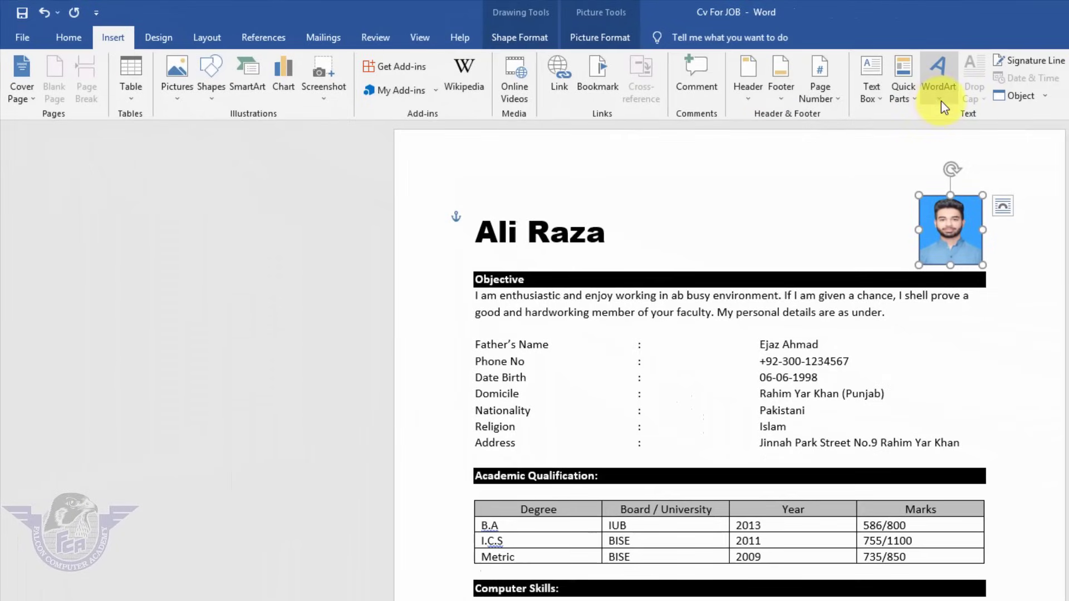
click(941, 102)
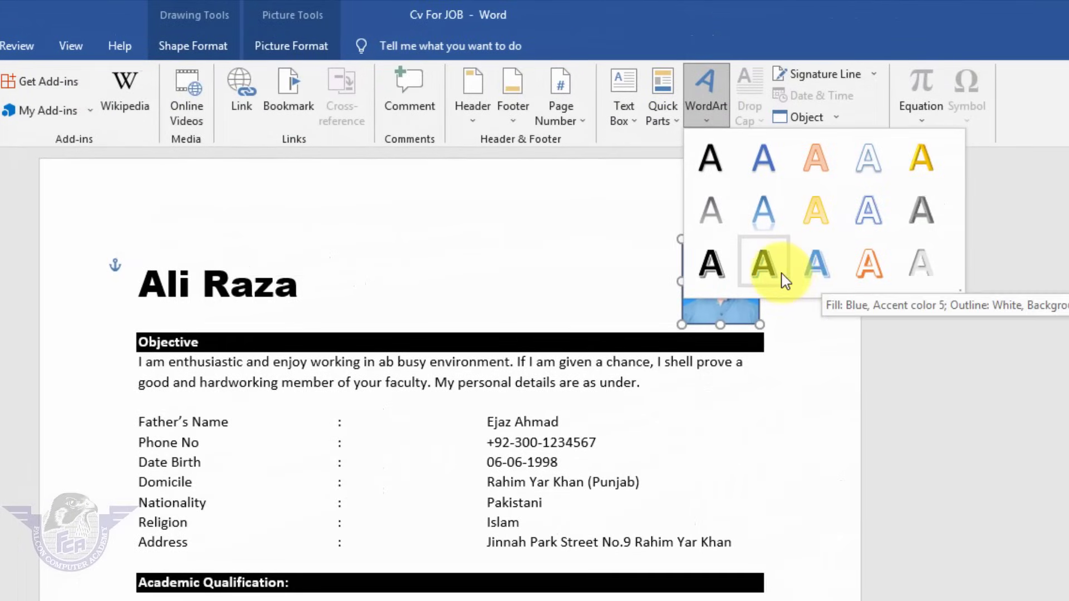
click(812, 275)
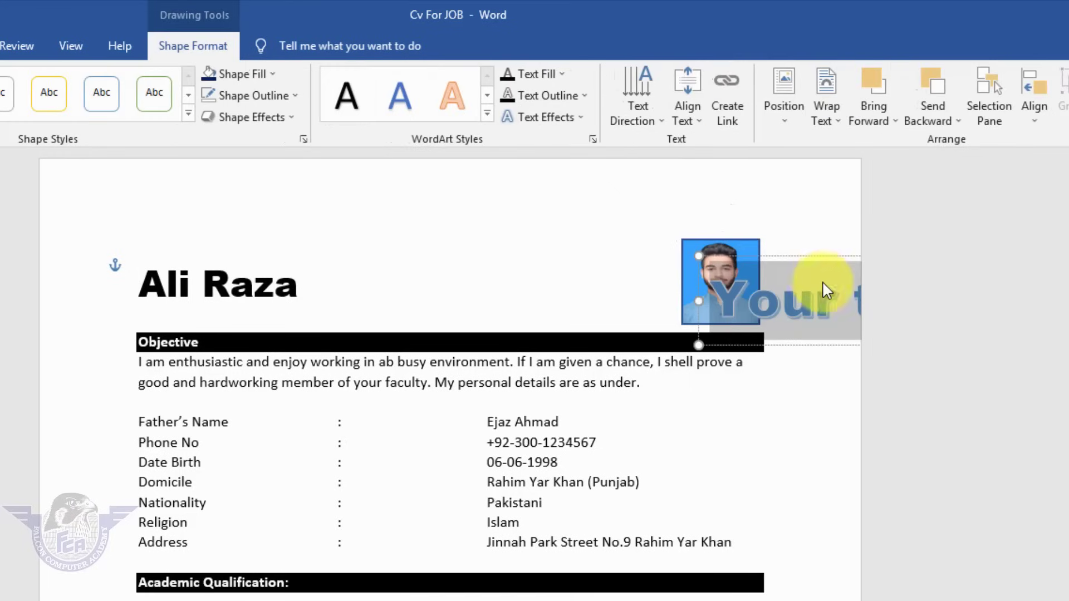
drag(795, 259, 383, 181)
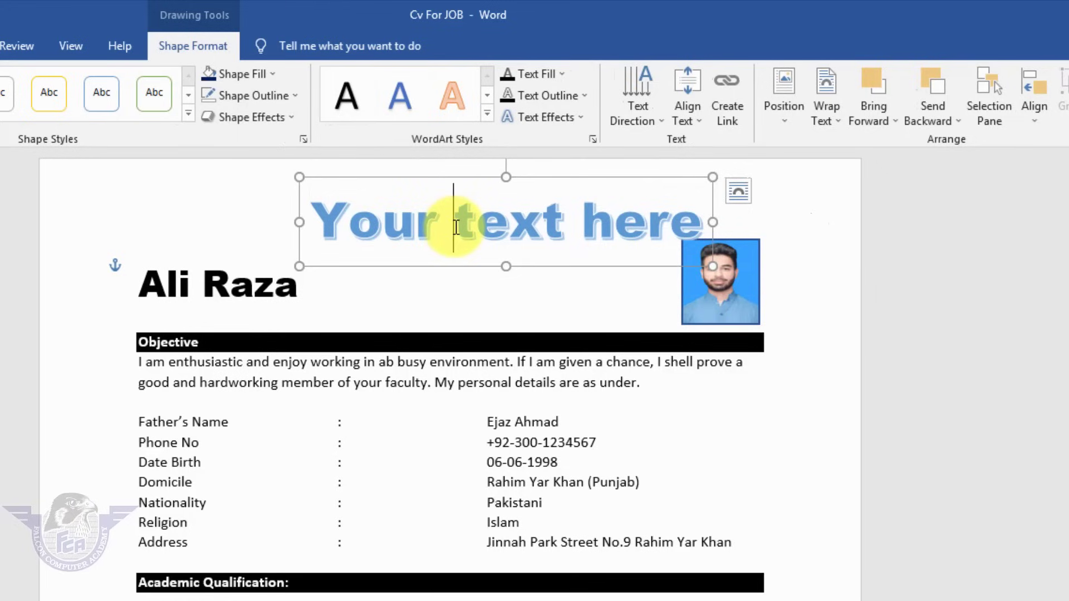
key(ctrl+a)
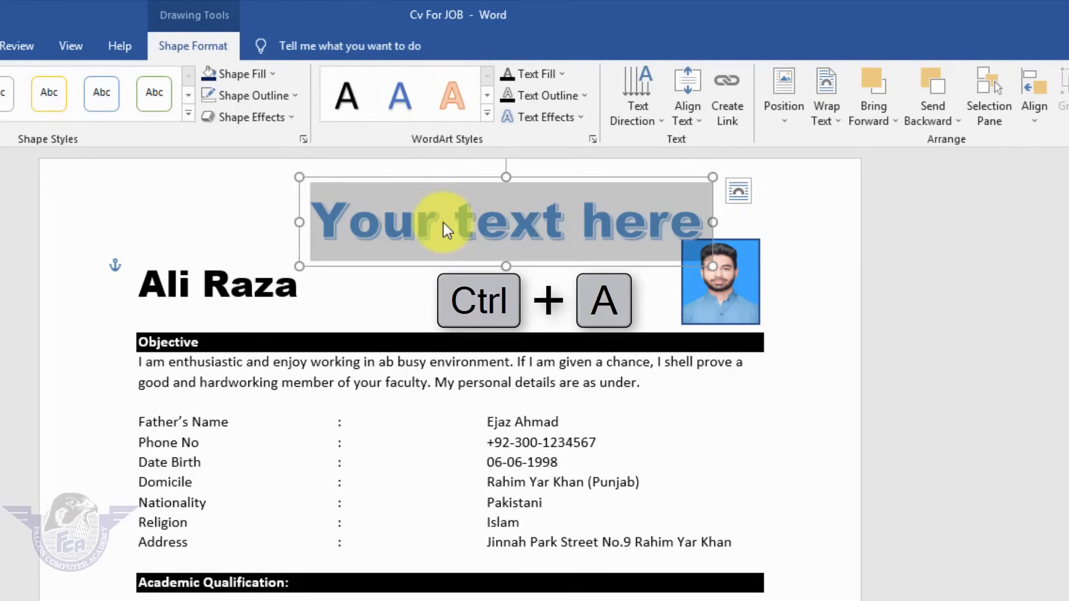
text(C)
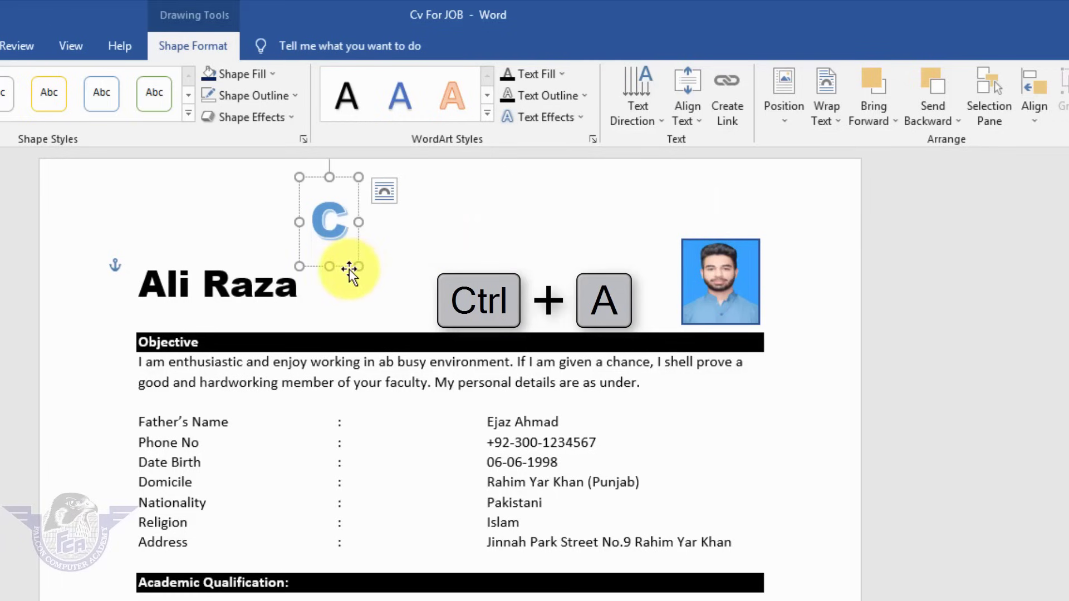
drag(349, 269, 464, 270)
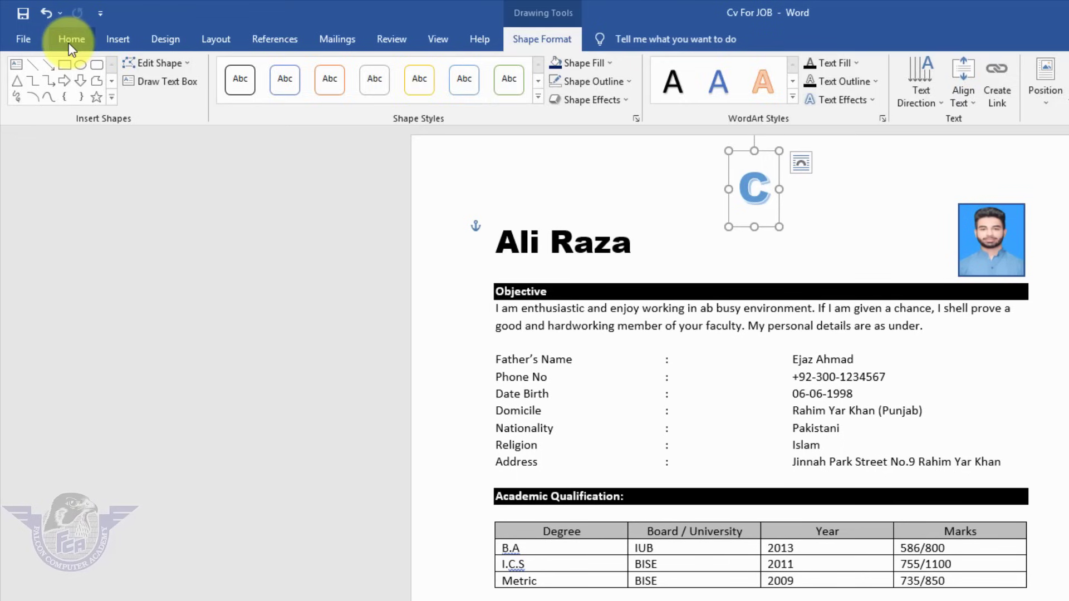
Step: Set the C WordArt letter to the Kaufmann BT font
click(71, 40)
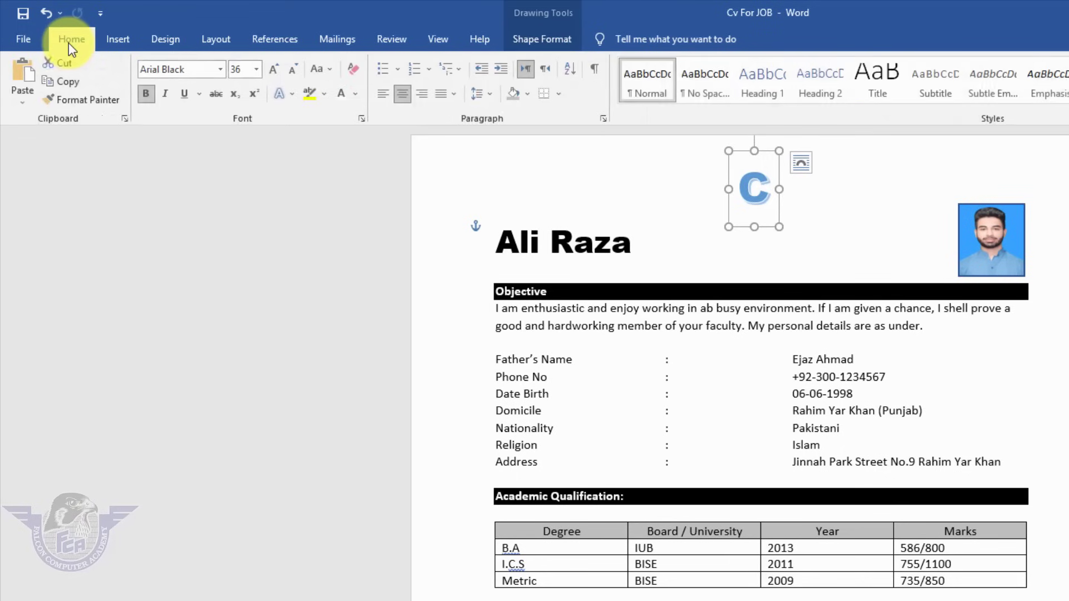
click(222, 70)
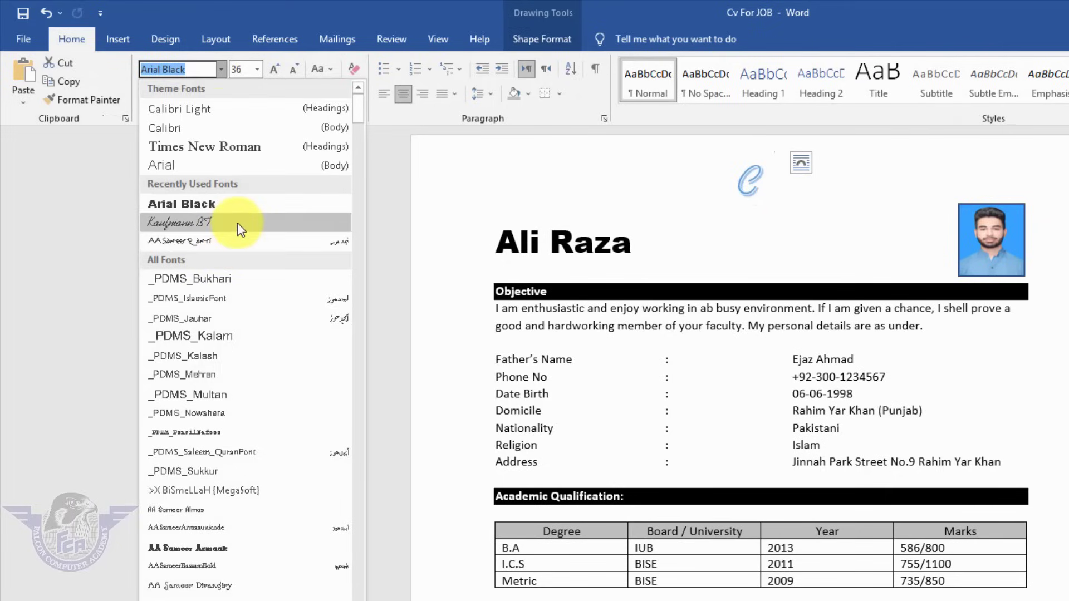
click(237, 222)
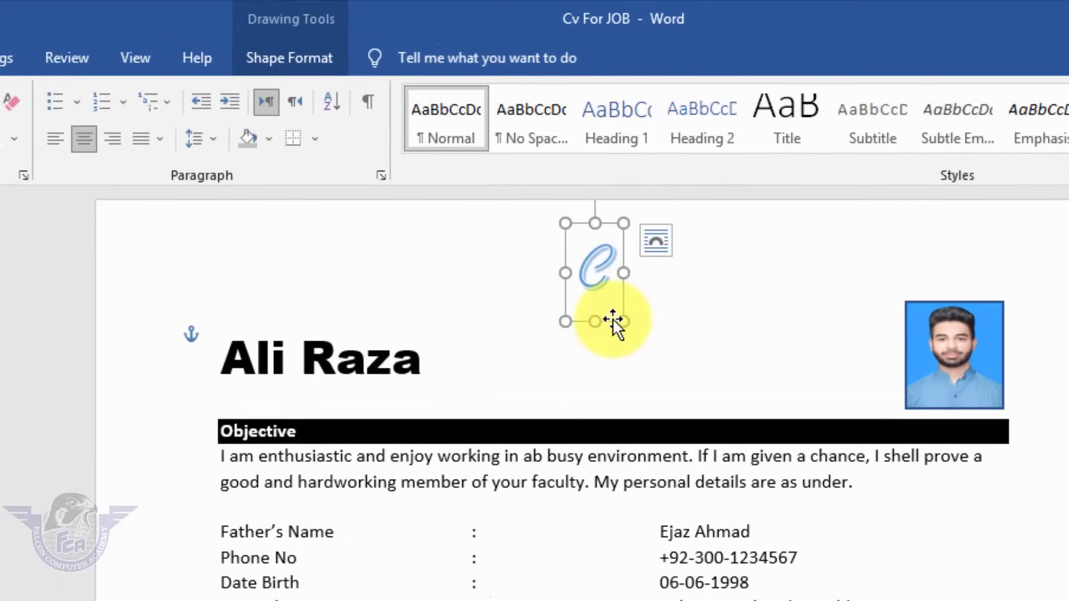
Step: Duplicate the C shape, change the copy's letter to V, and line it up with the C
drag(613, 318, 637, 349)
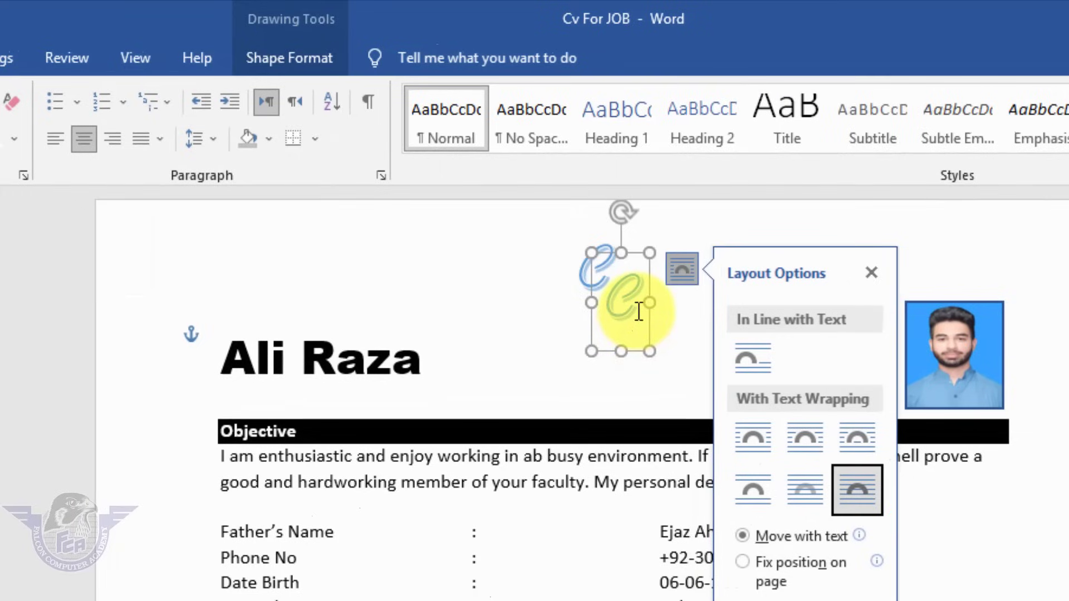
double_click(617, 307)
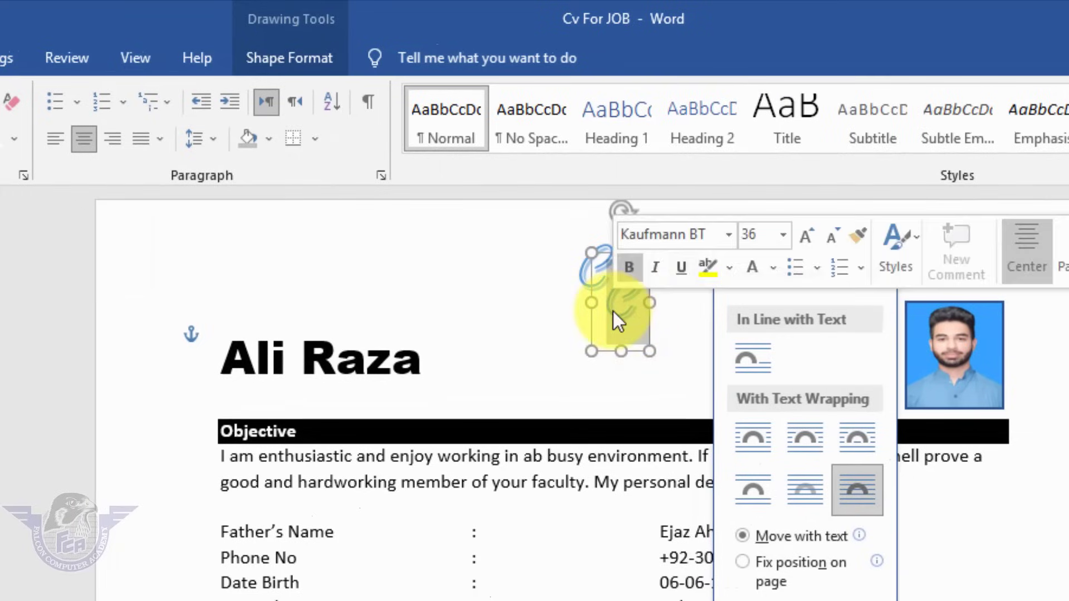
text(V)
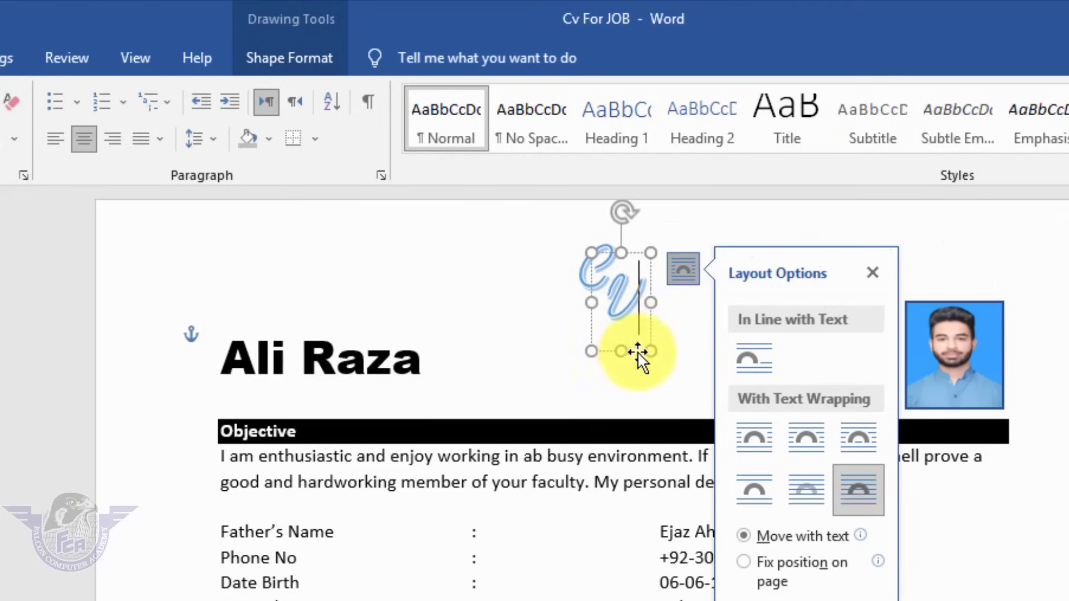
drag(640, 347, 641, 341)
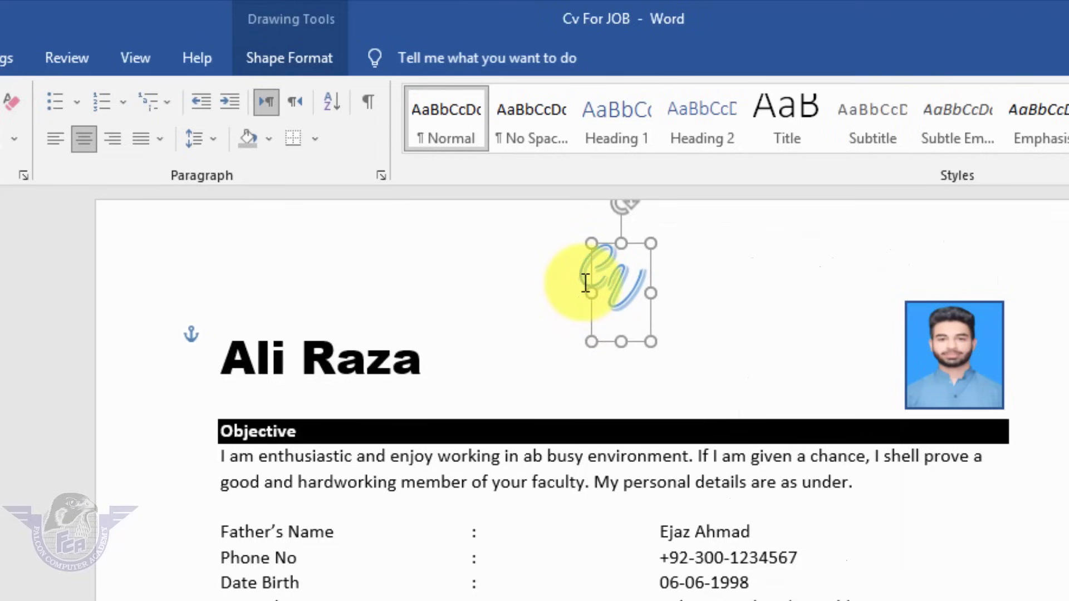
Step: Group the C and V into one logo, nudge it into place, and open the File start page
shift+click(585, 283)
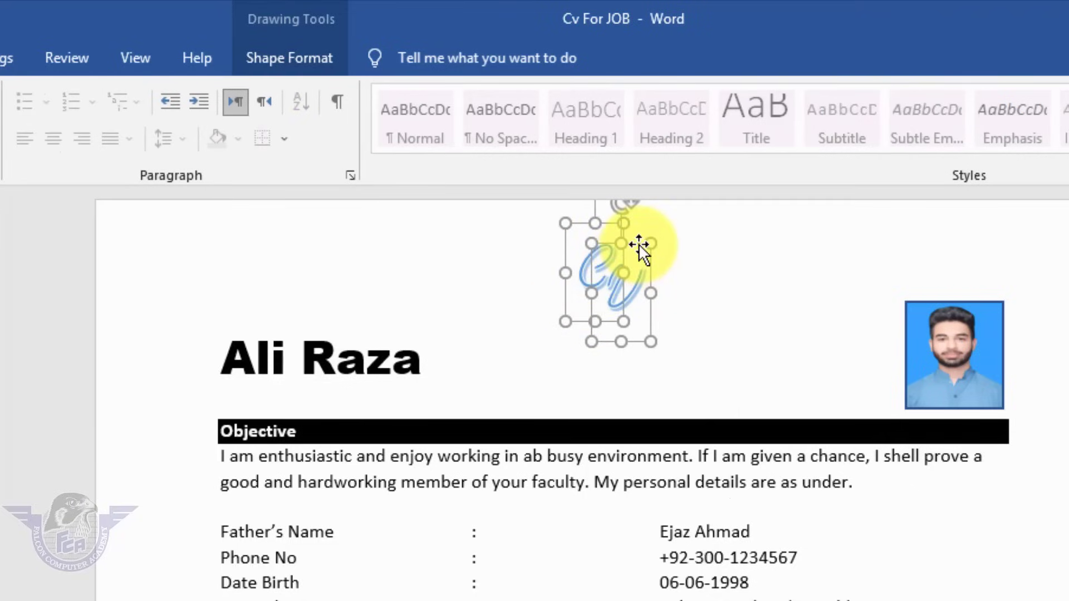
click(323, 56)
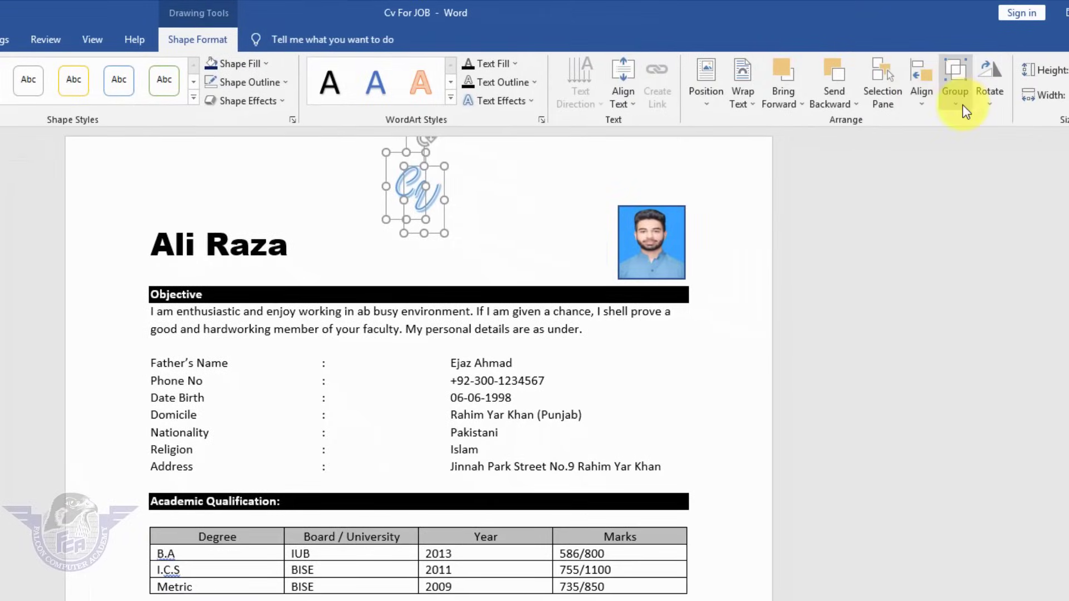
click(963, 106)
click(971, 133)
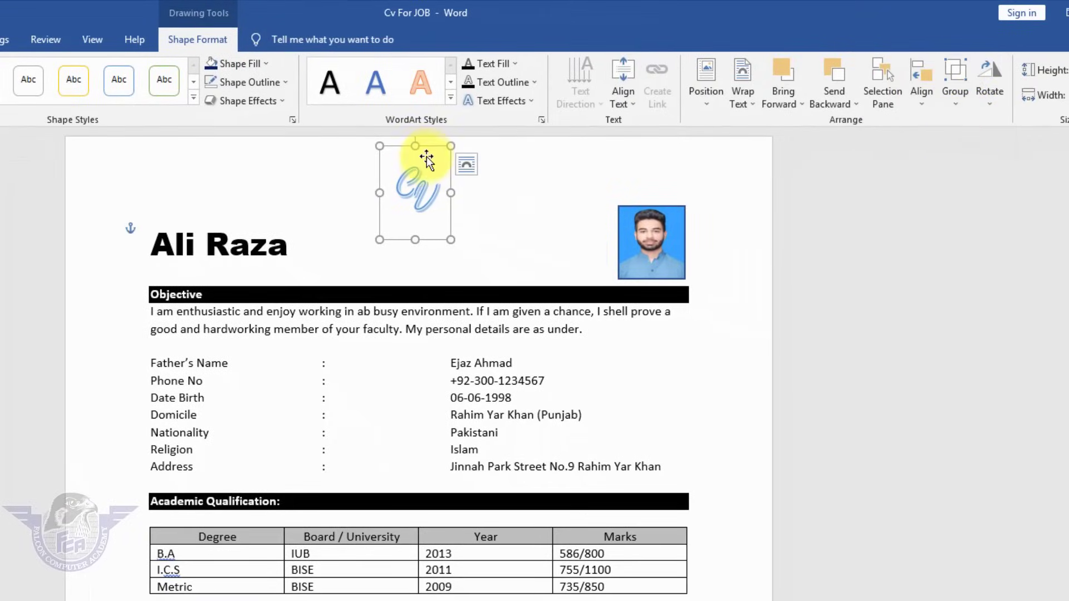
drag(433, 146, 441, 154)
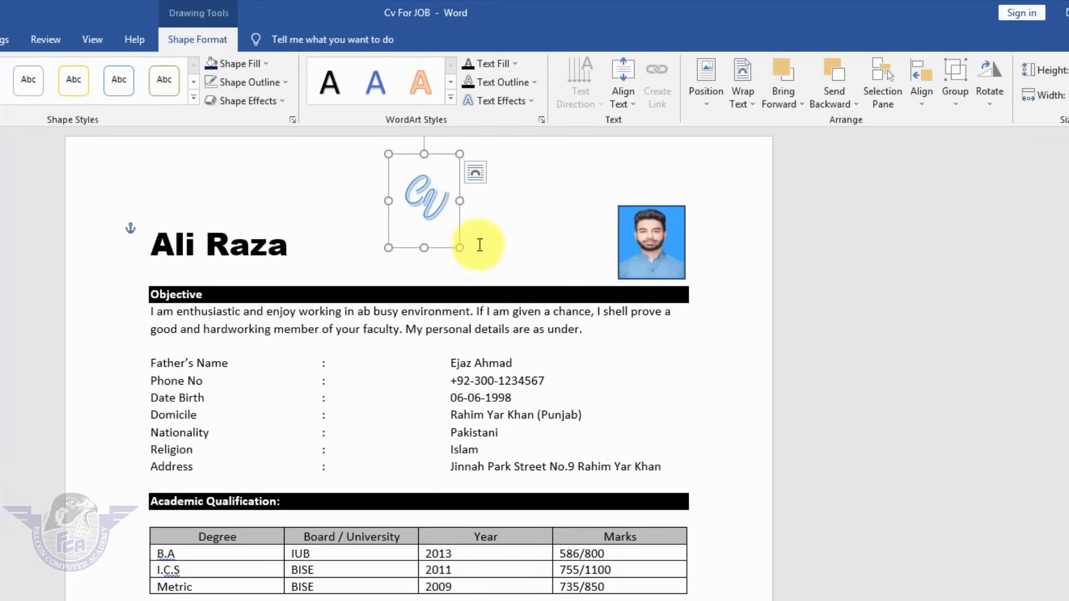
click(462, 251)
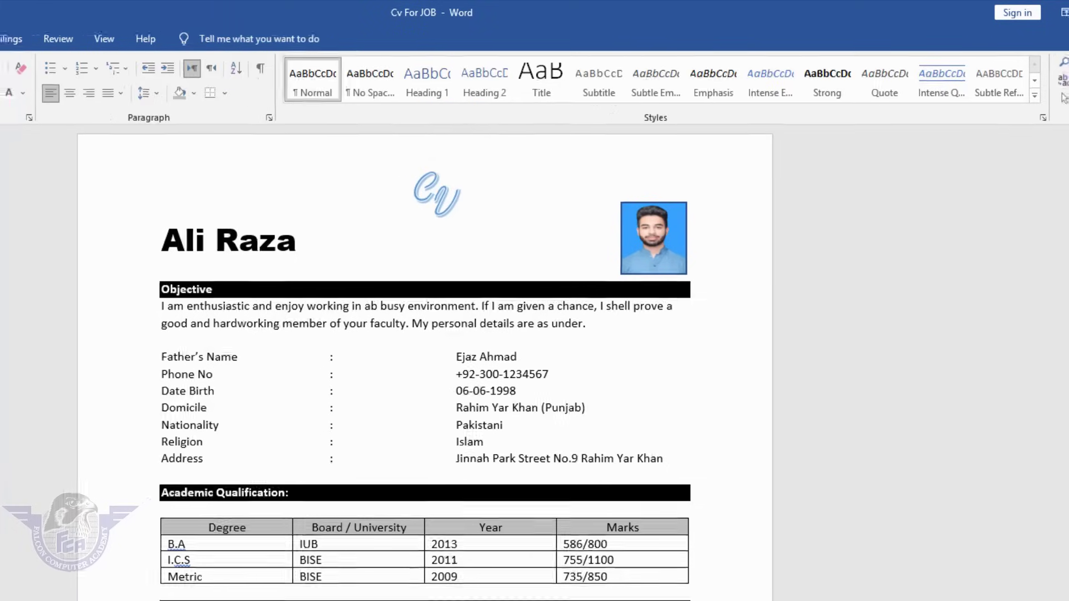
click(14, 25)
Step: Show the Print preview of the finished one-page CV
click(49, 226)
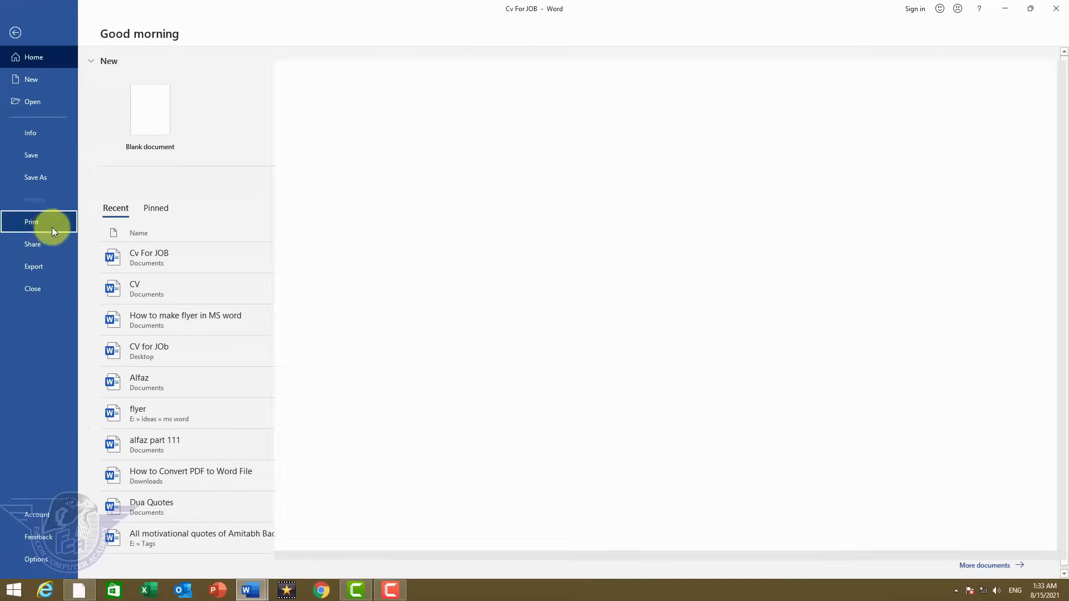